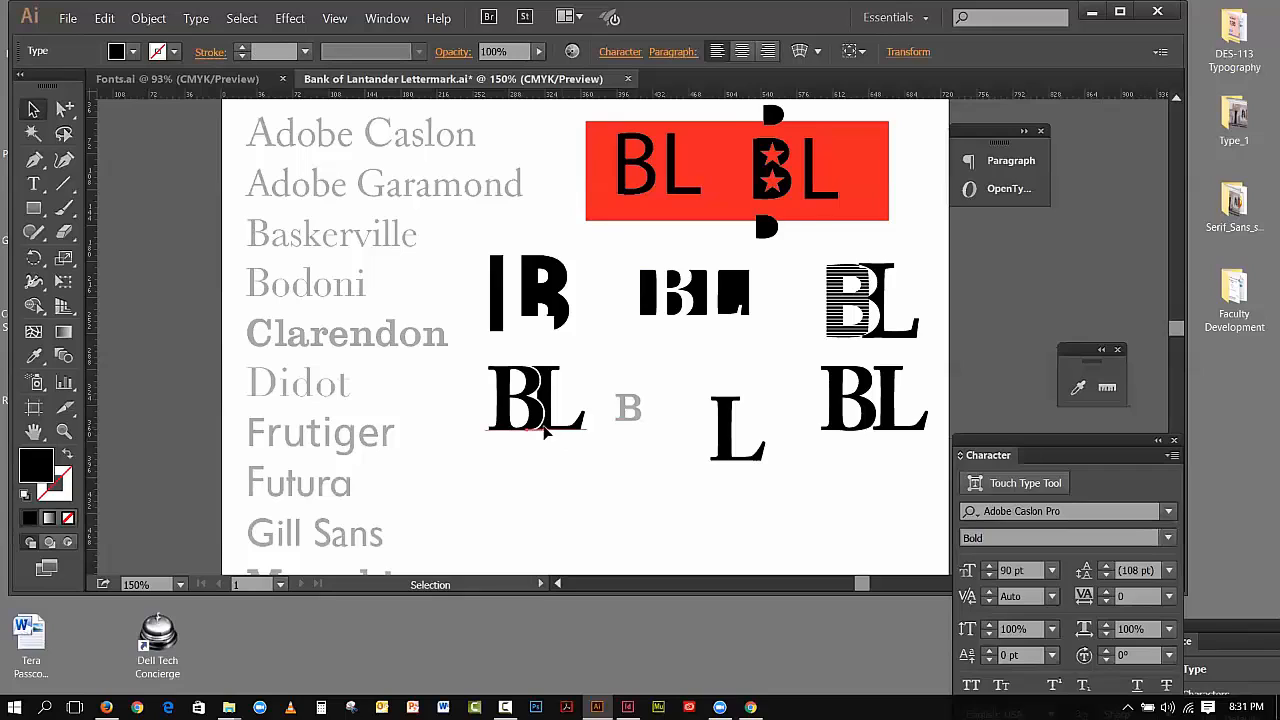
Convert the overlapping Adobe Caslon Pro Bold B and L lettermark beside the font list to outlines
drag(476, 396, 566, 445)
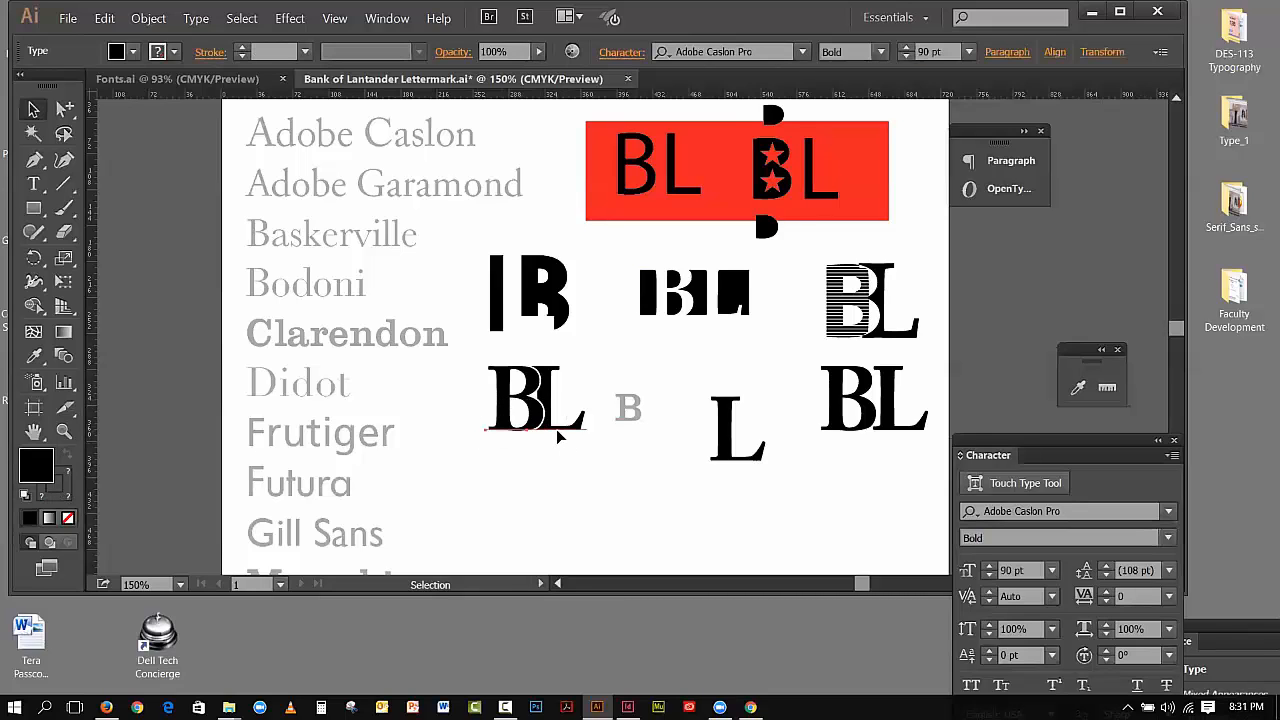
click(196, 18)
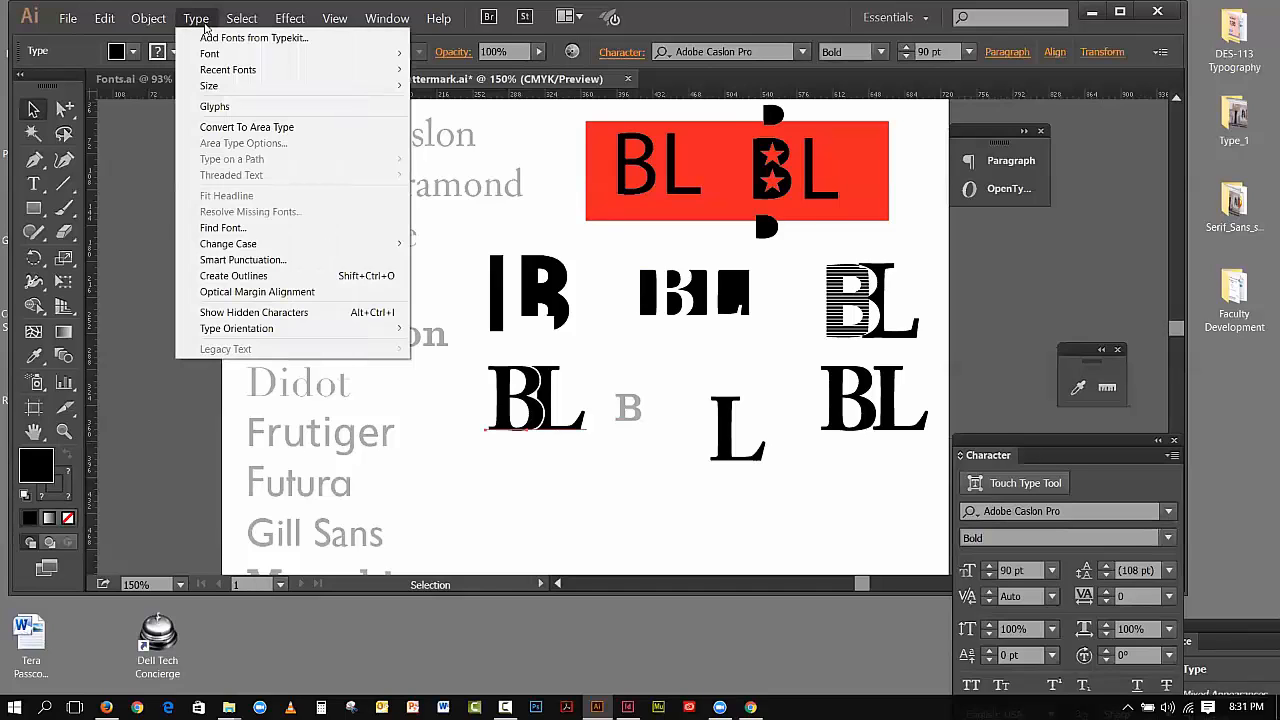
click(262, 275)
click(560, 452)
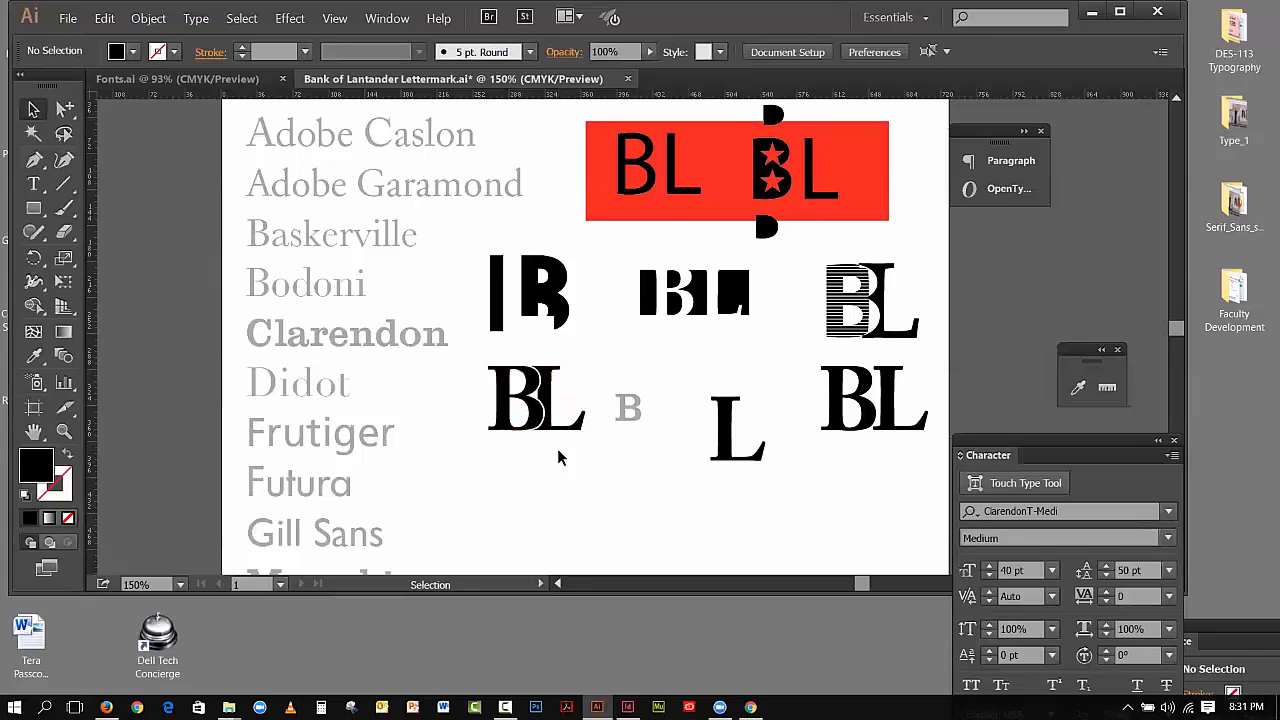
click(70, 434)
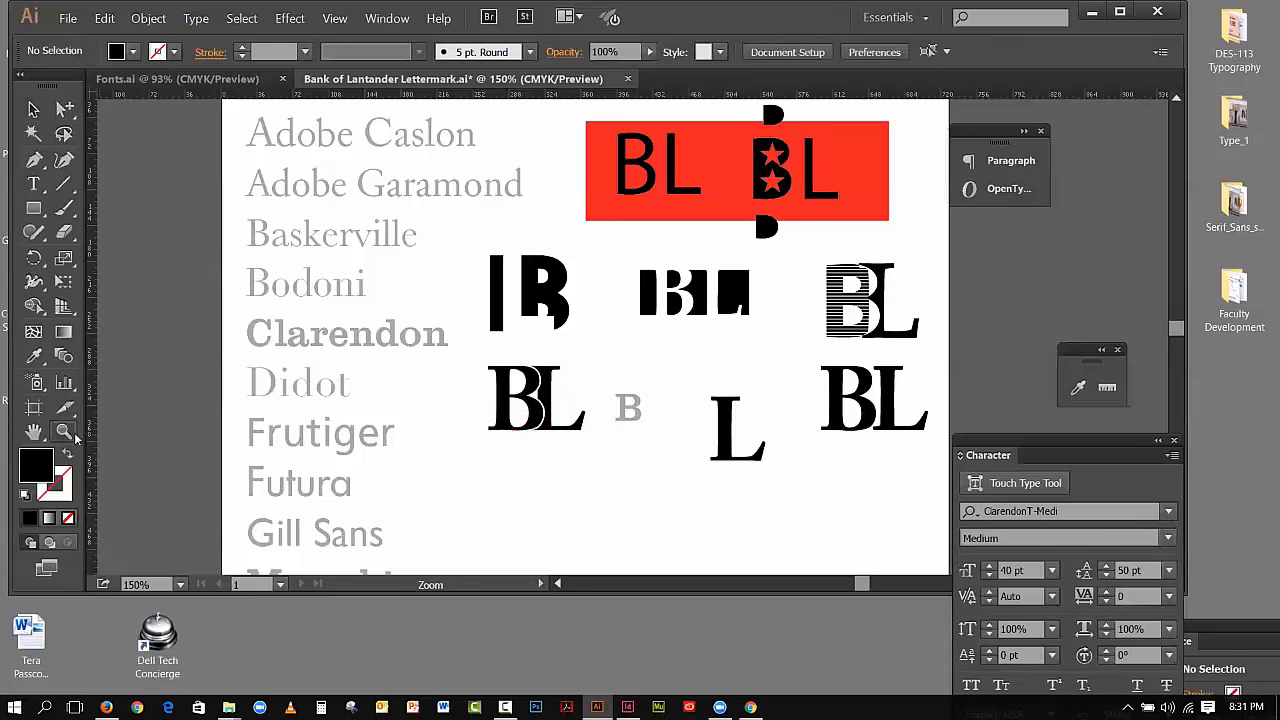
click(507, 393)
click(653, 366)
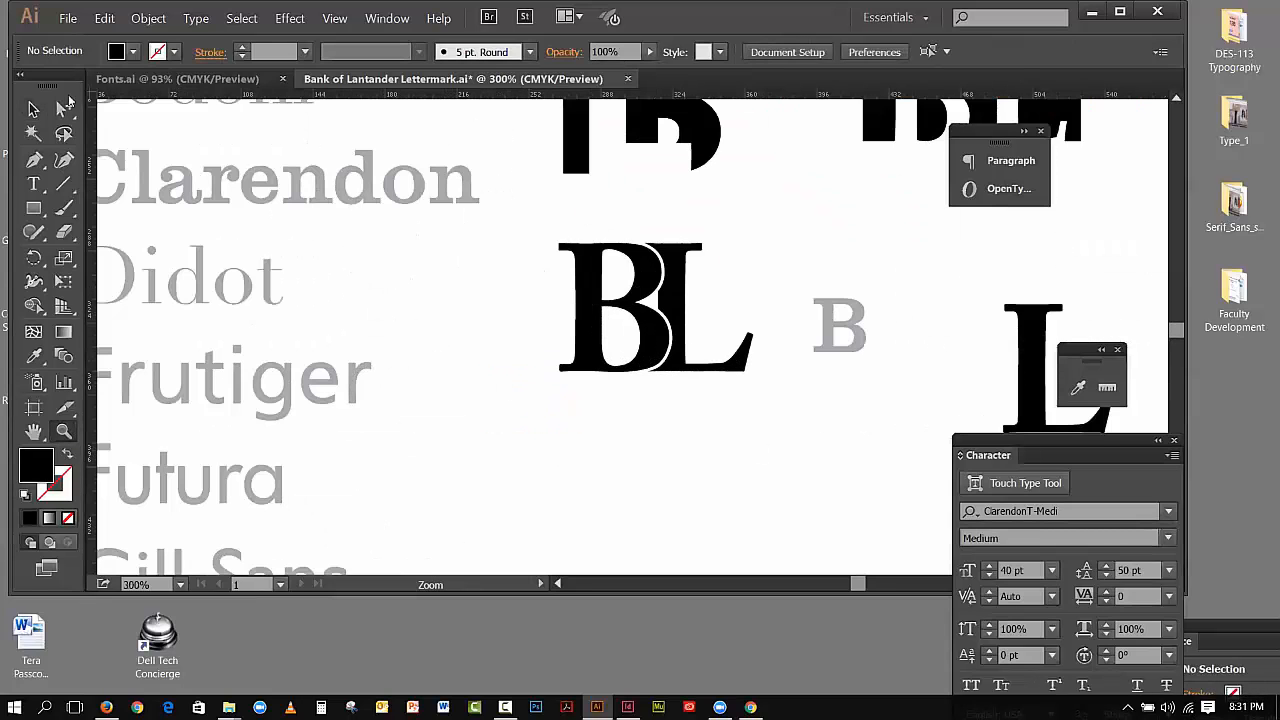
click(33, 109)
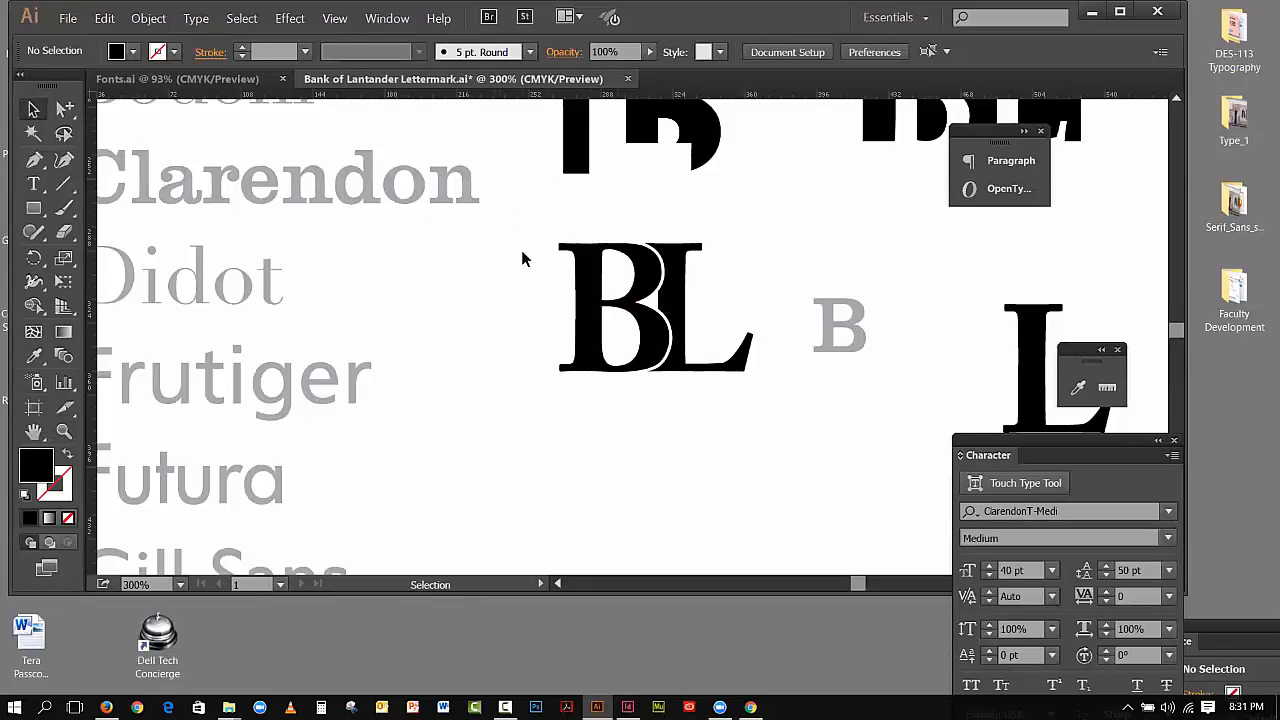
drag(521, 250, 693, 314)
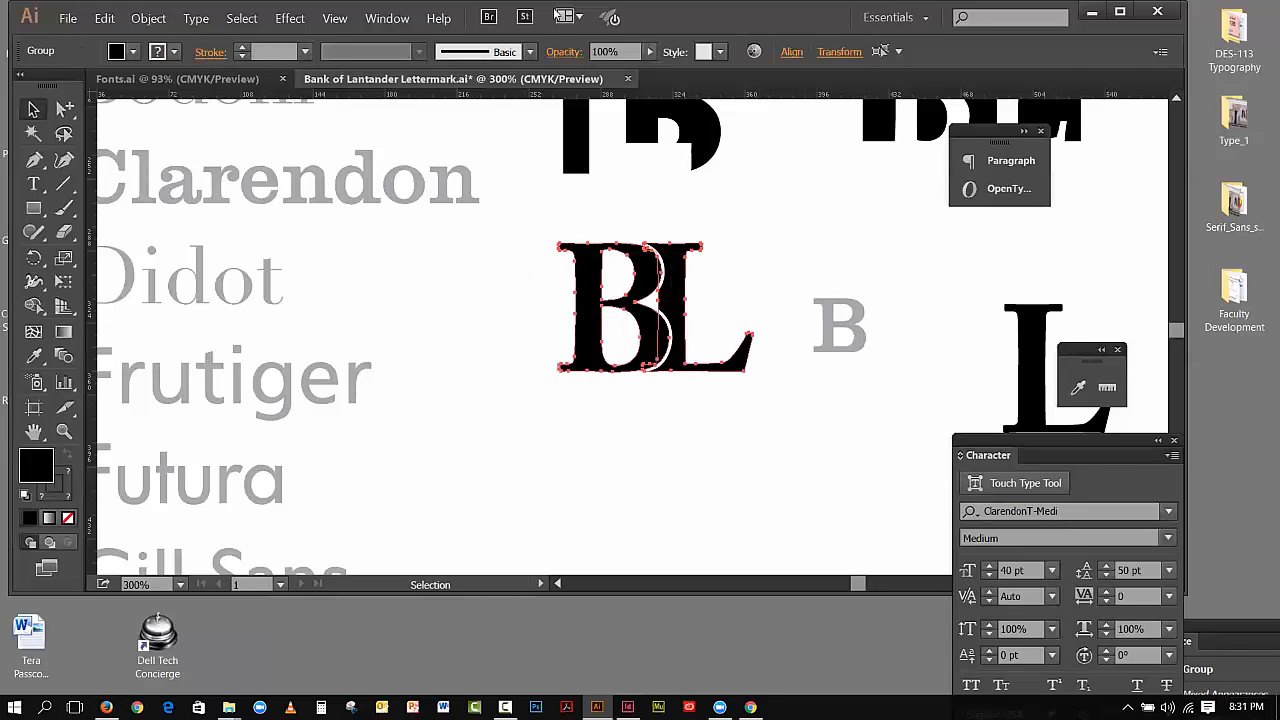
click(460, 270)
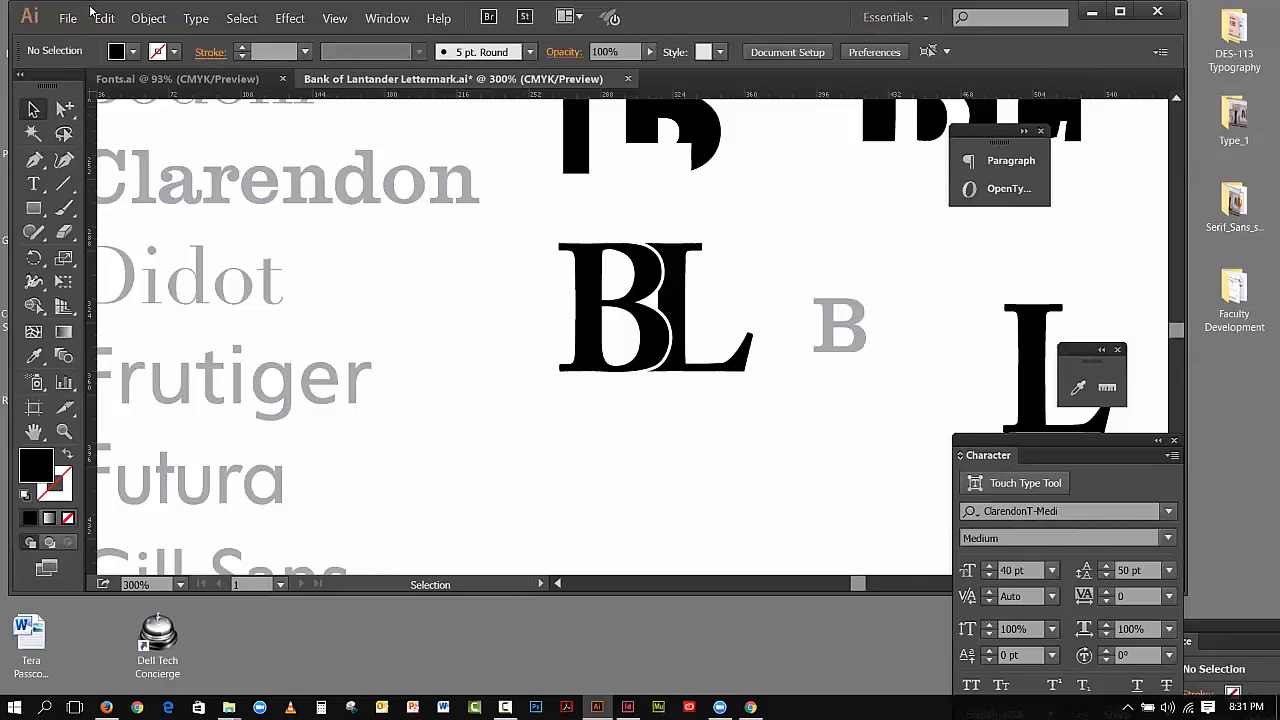
Show the Pathfinder panel beside the BL lettermark and close the Color Themes panel group
drag(90, 10, 93, 40)
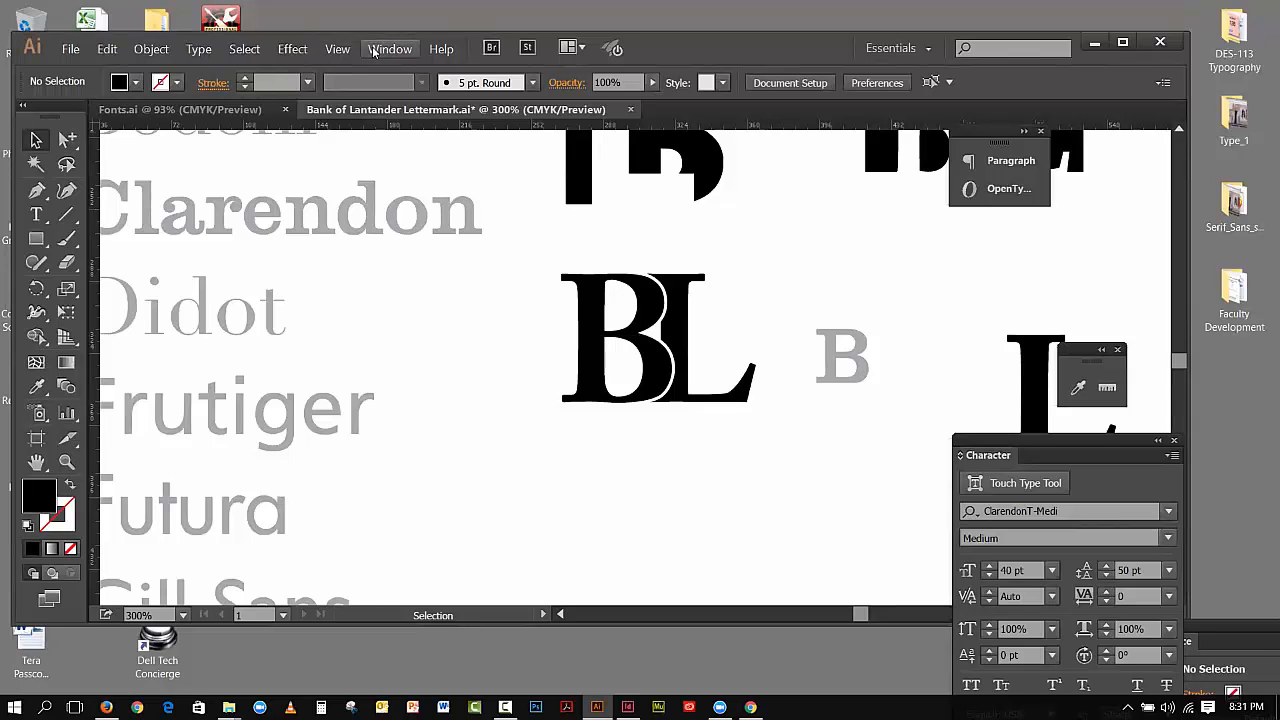
click(373, 52)
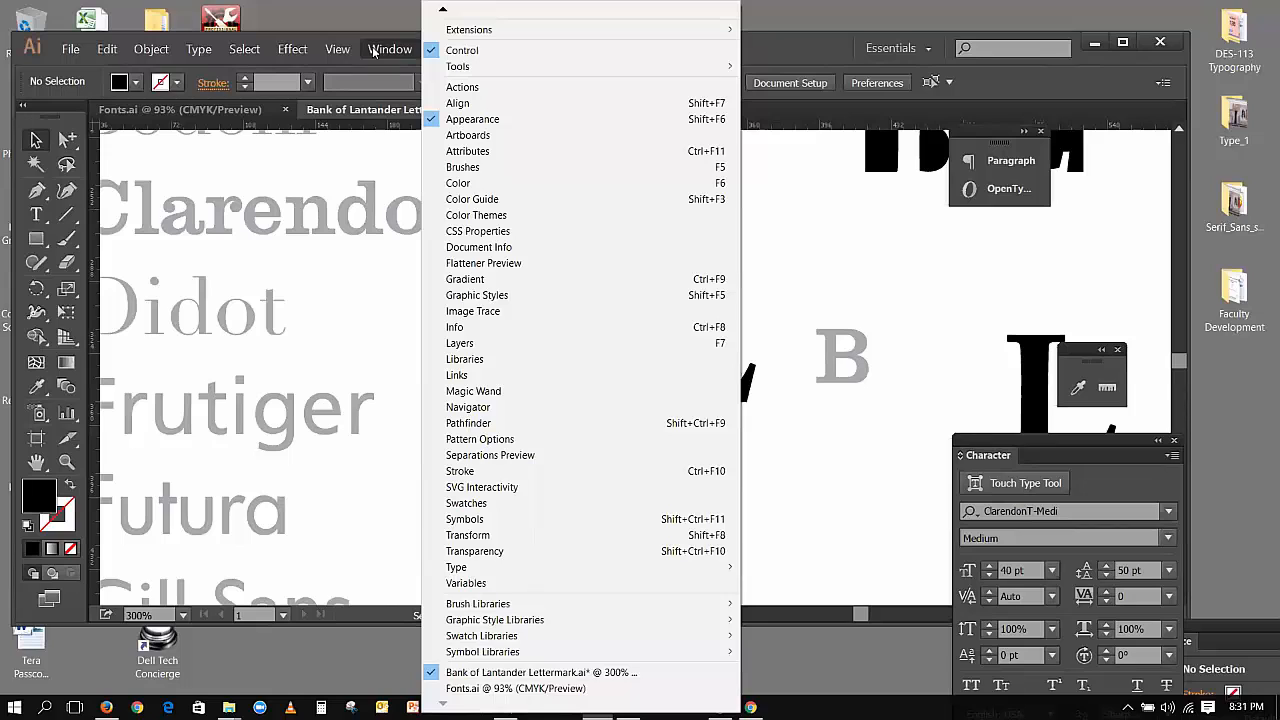
click(478, 423)
drag(392, 235, 340, 445)
click(543, 236)
click(543, 236)
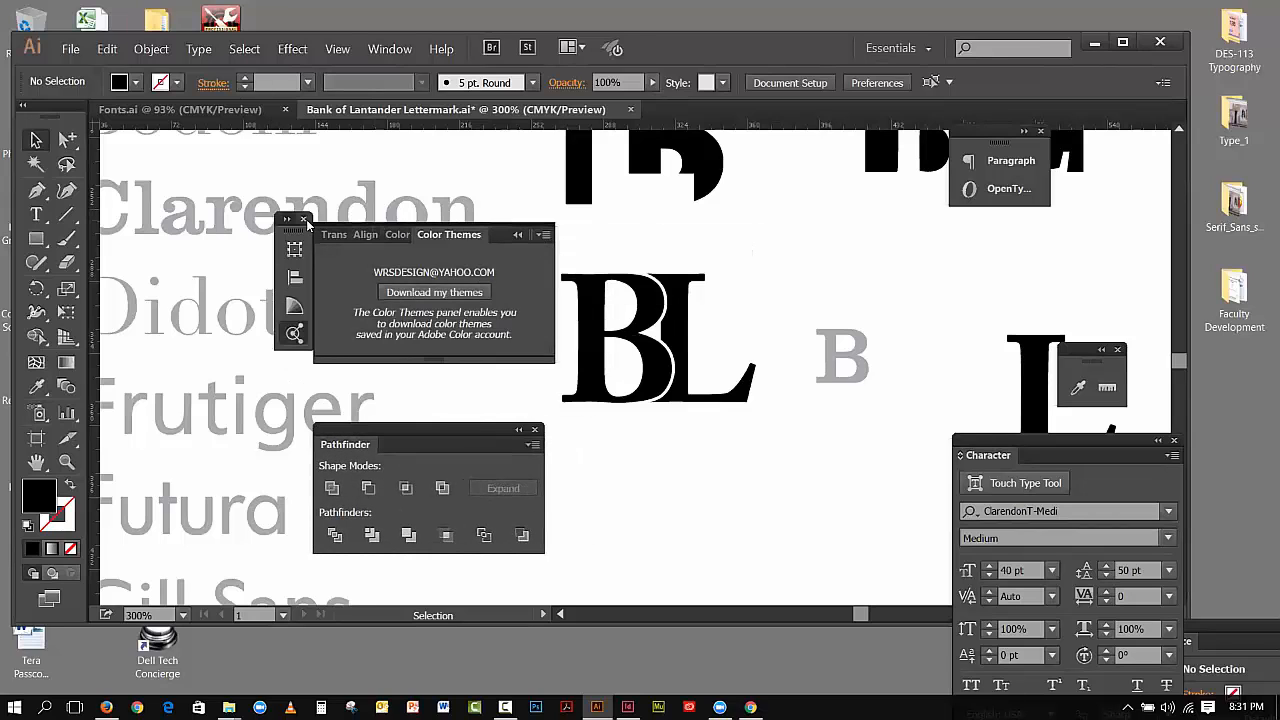
click(304, 219)
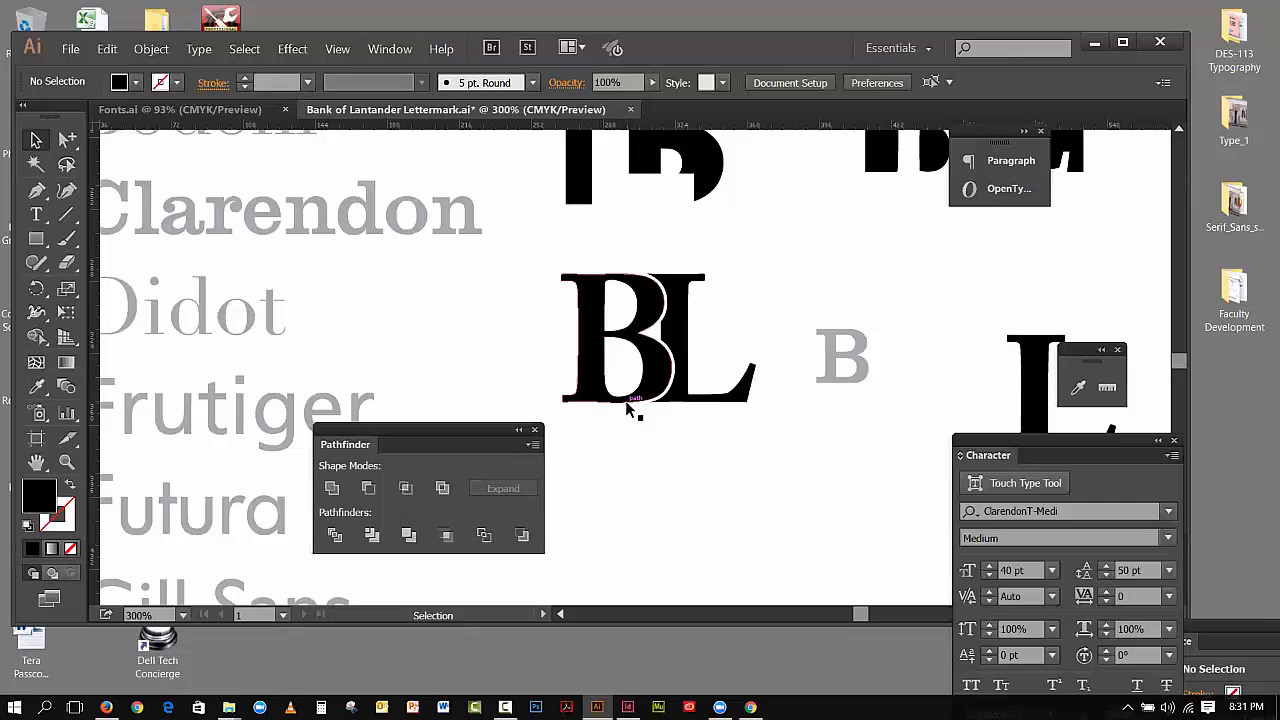
drag(432, 436, 418, 278)
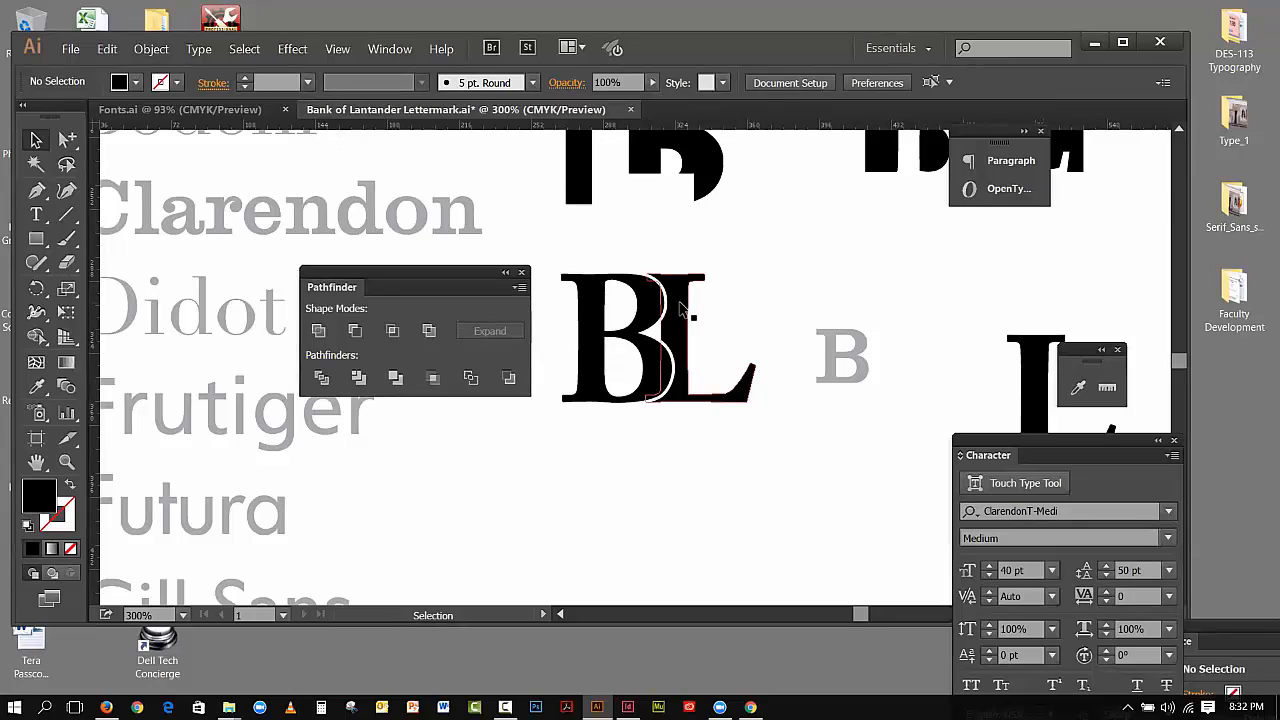
Divide the overlapping outlined B and L into separate pieces with the Pathfinder
drag(634, 253, 683, 313)
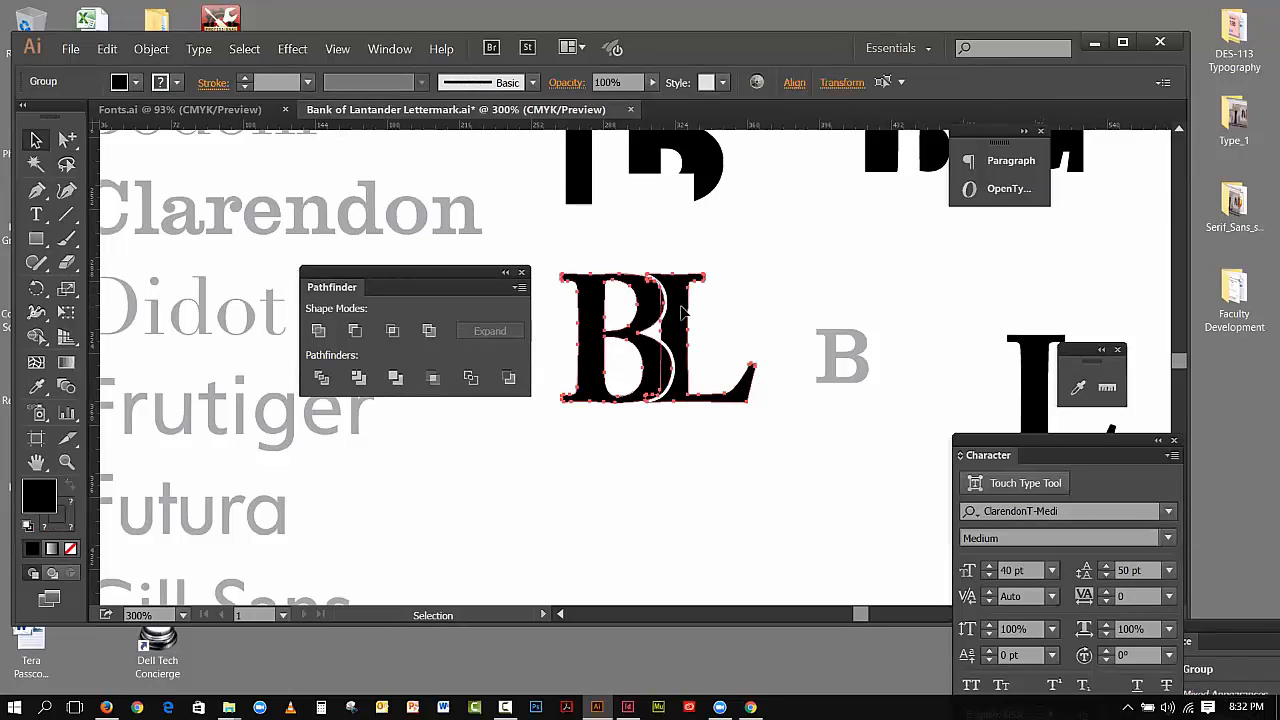
click(321, 381)
click(322, 378)
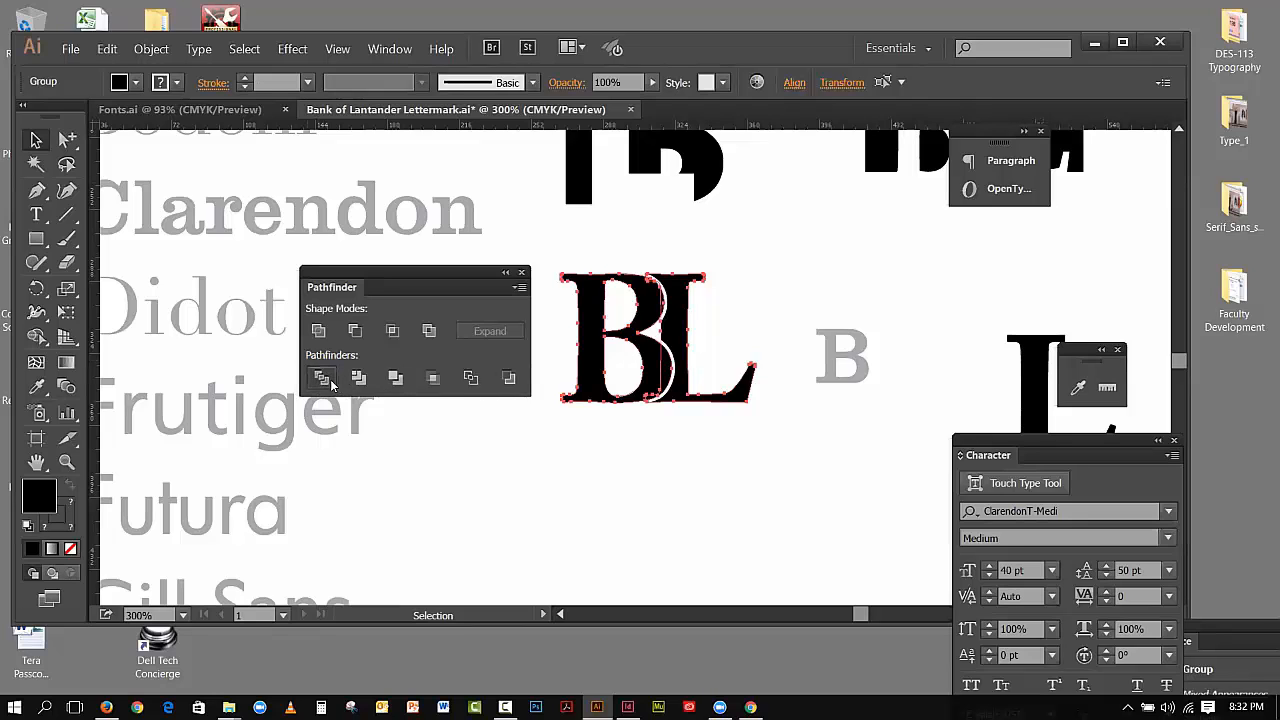
click(637, 442)
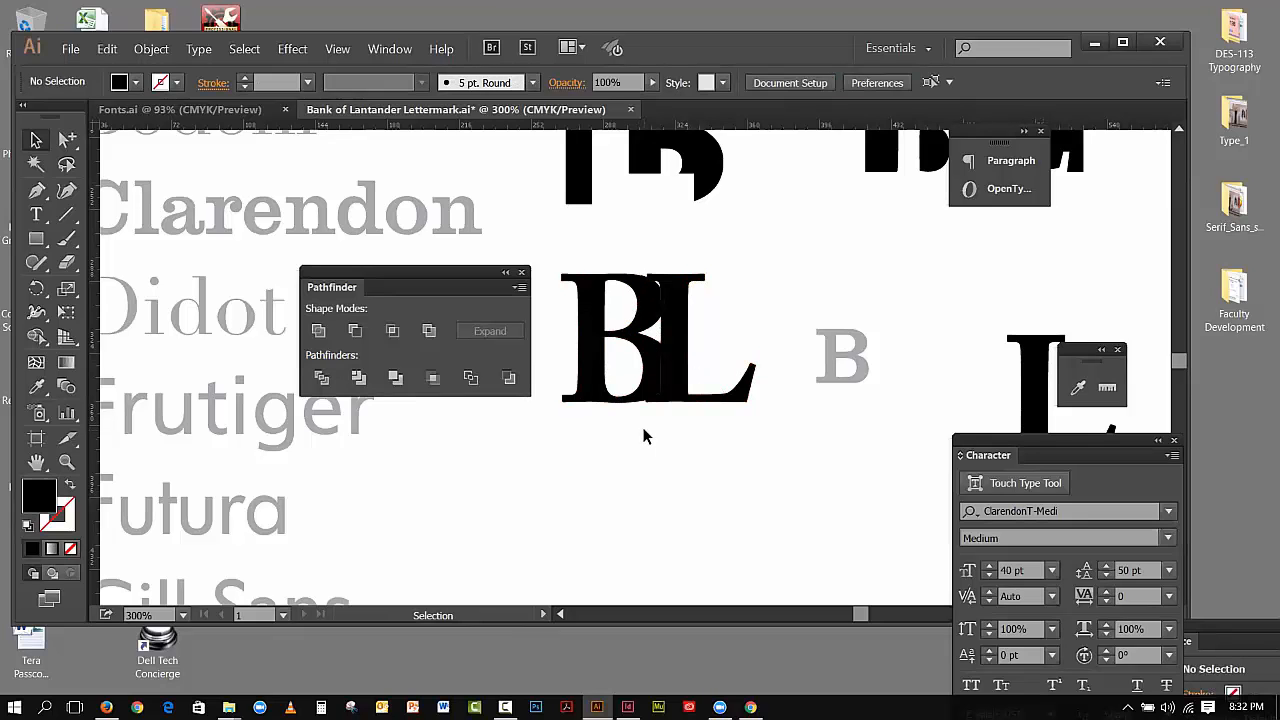
Ungroup the divided pieces of the BL lettermark so each can be selected separately
click(68, 461)
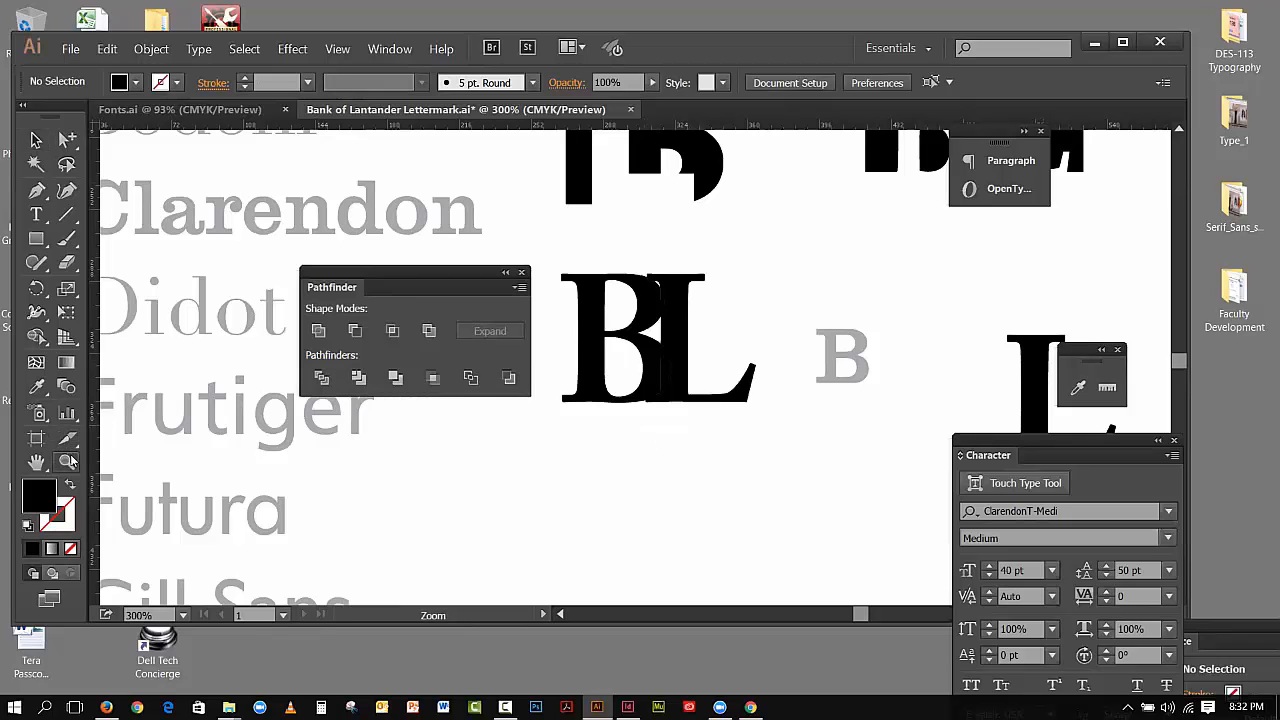
click(666, 370)
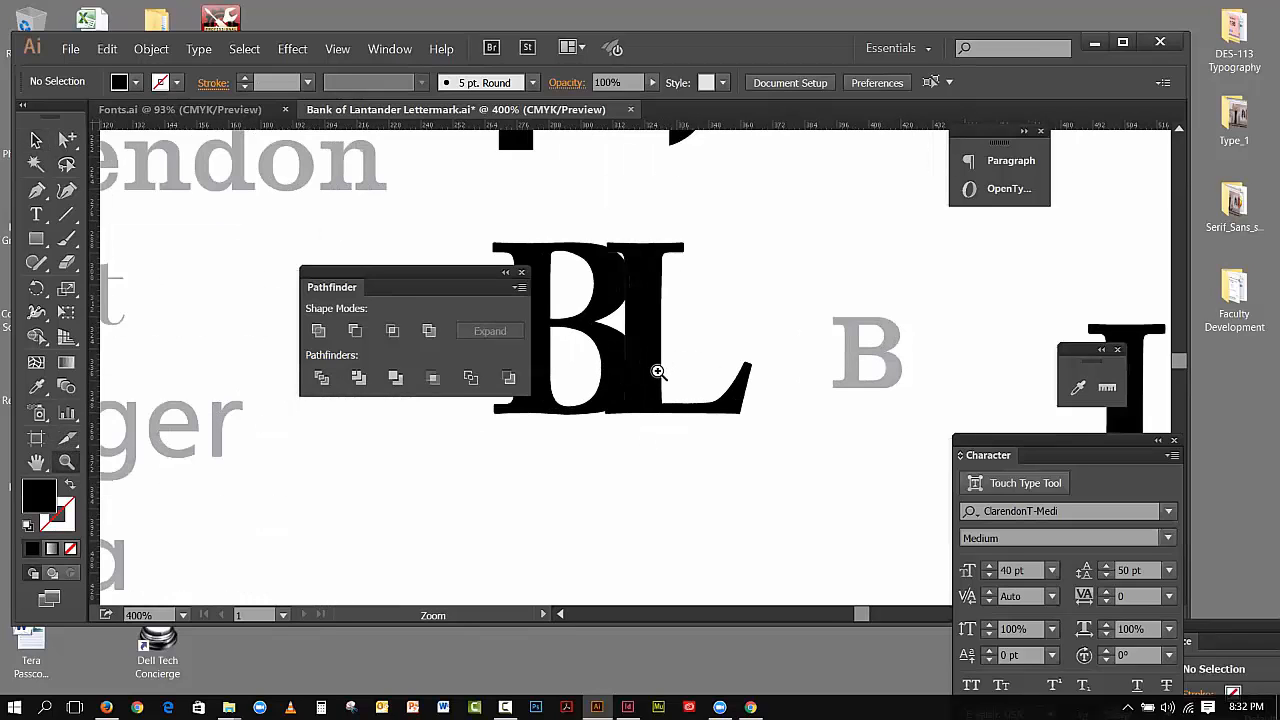
click(658, 371)
drag(444, 277, 233, 211)
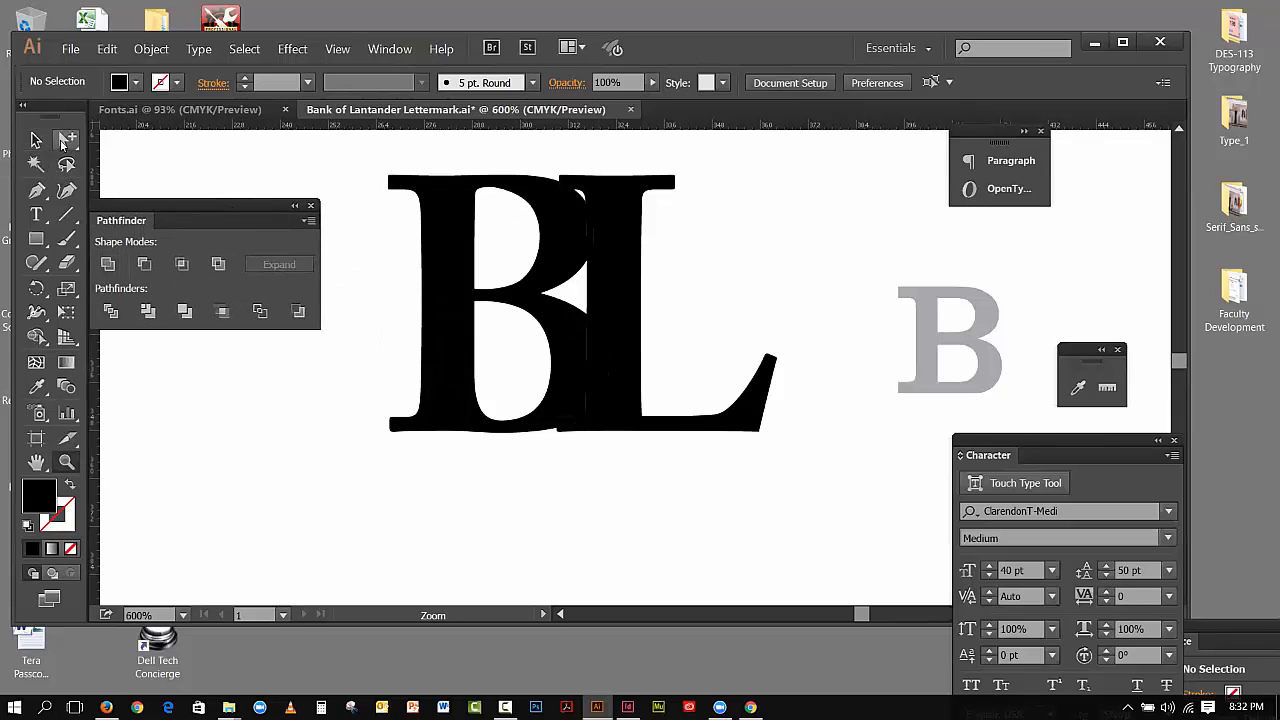
key(v)
click(543, 240)
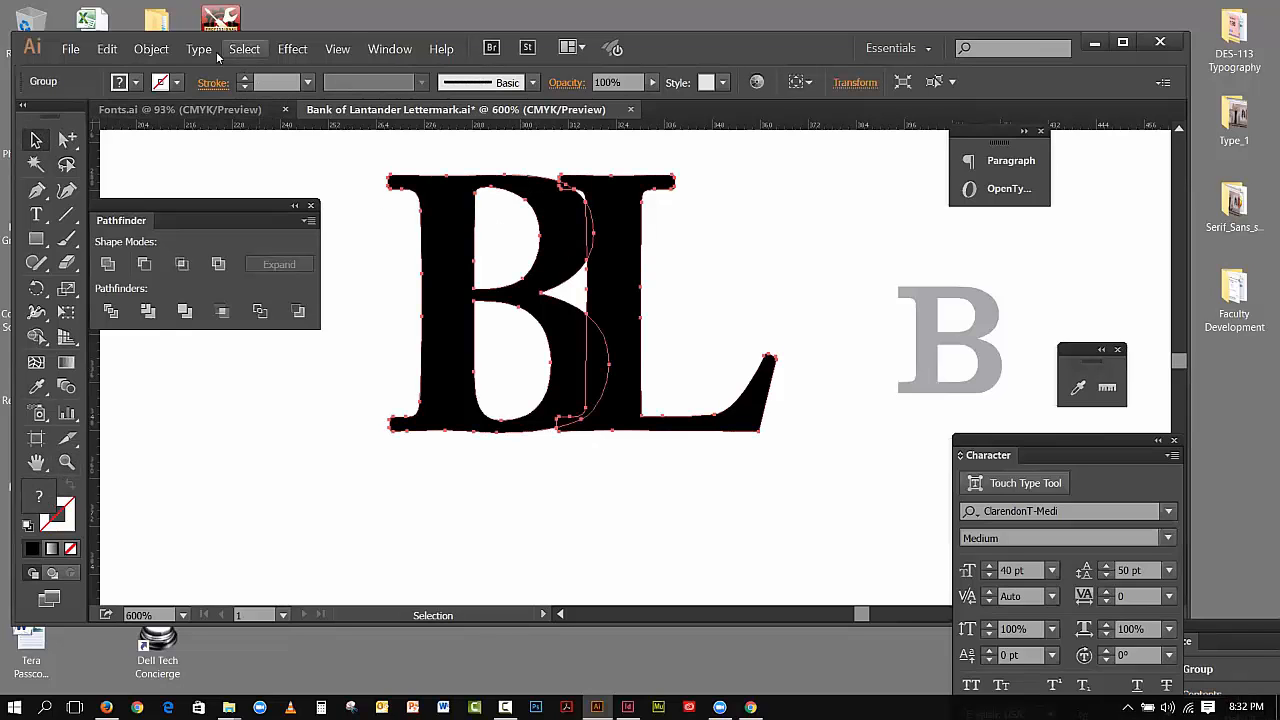
click(151, 48)
click(169, 121)
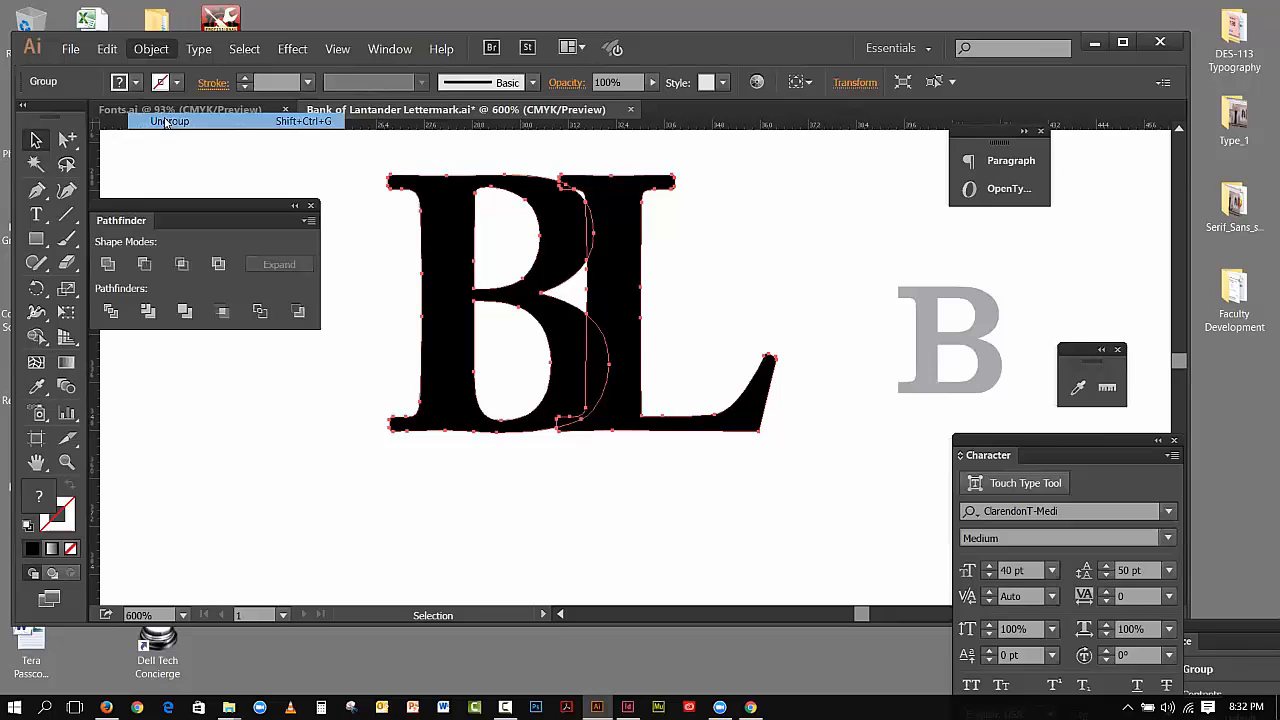
click(750, 297)
drag(520, 157, 684, 286)
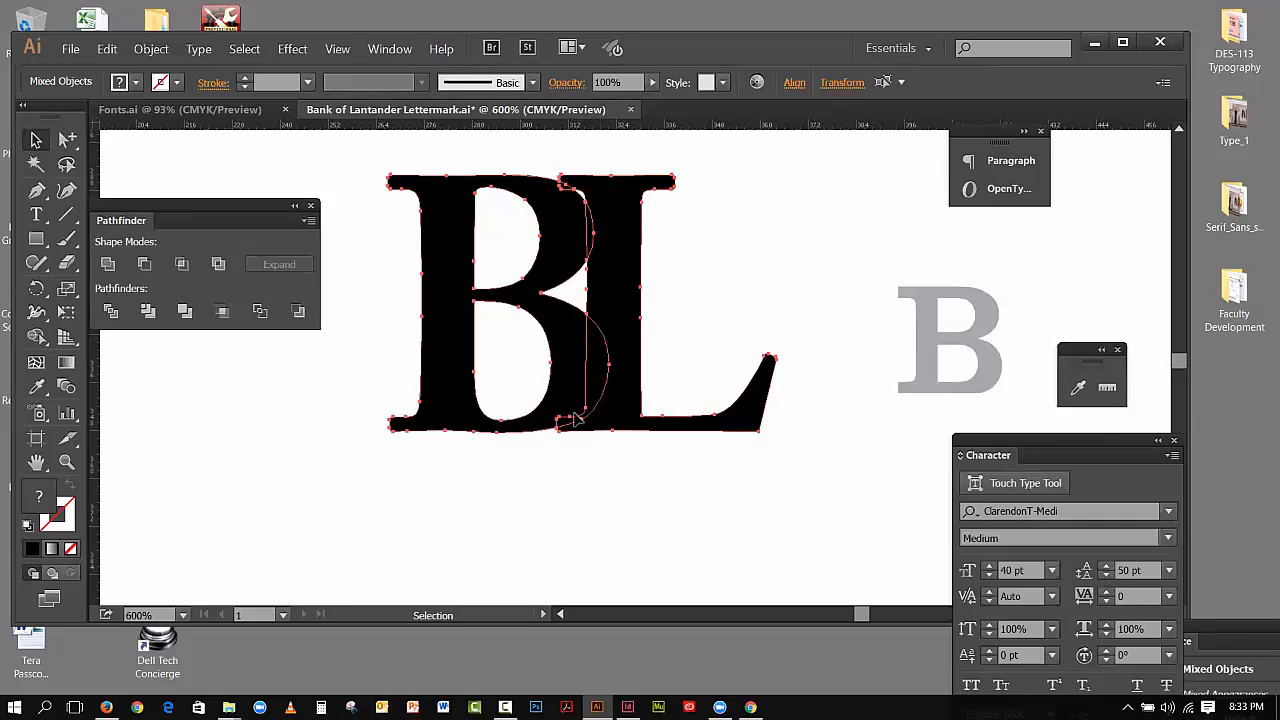
click(724, 291)
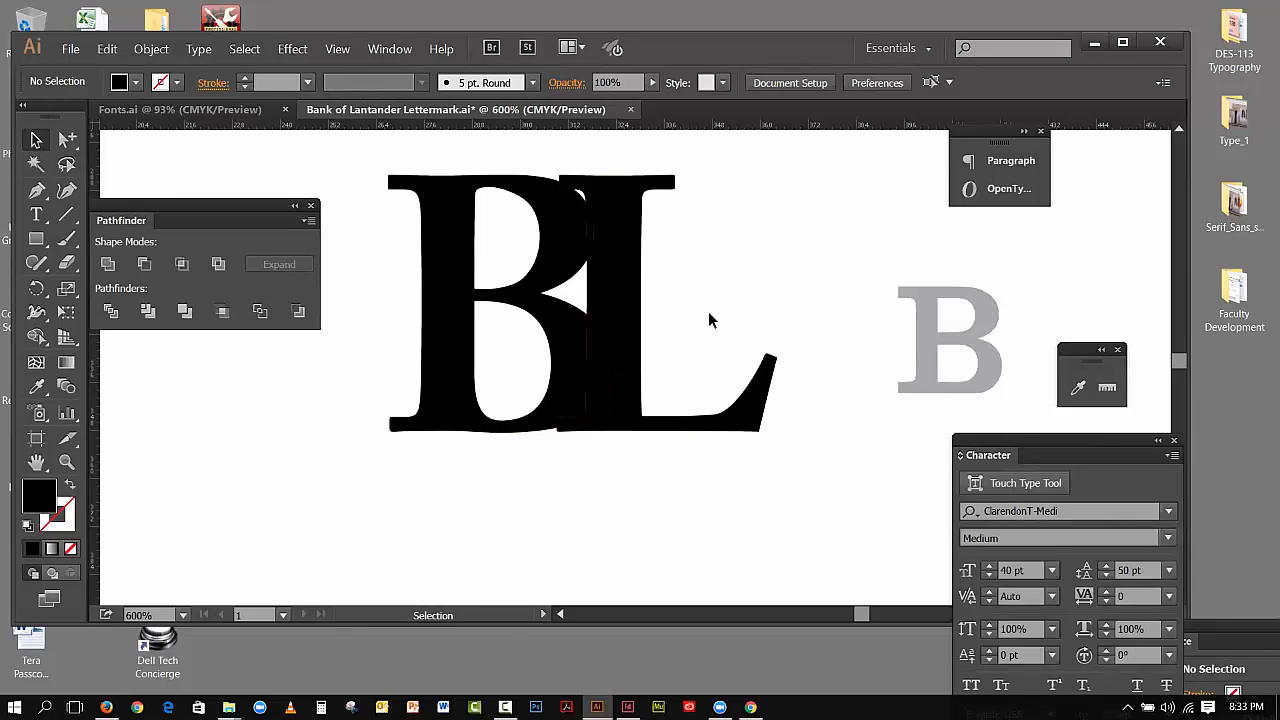
Delete the pieces where the B's lower and upper bowls and the serif overlap the L
click(598, 364)
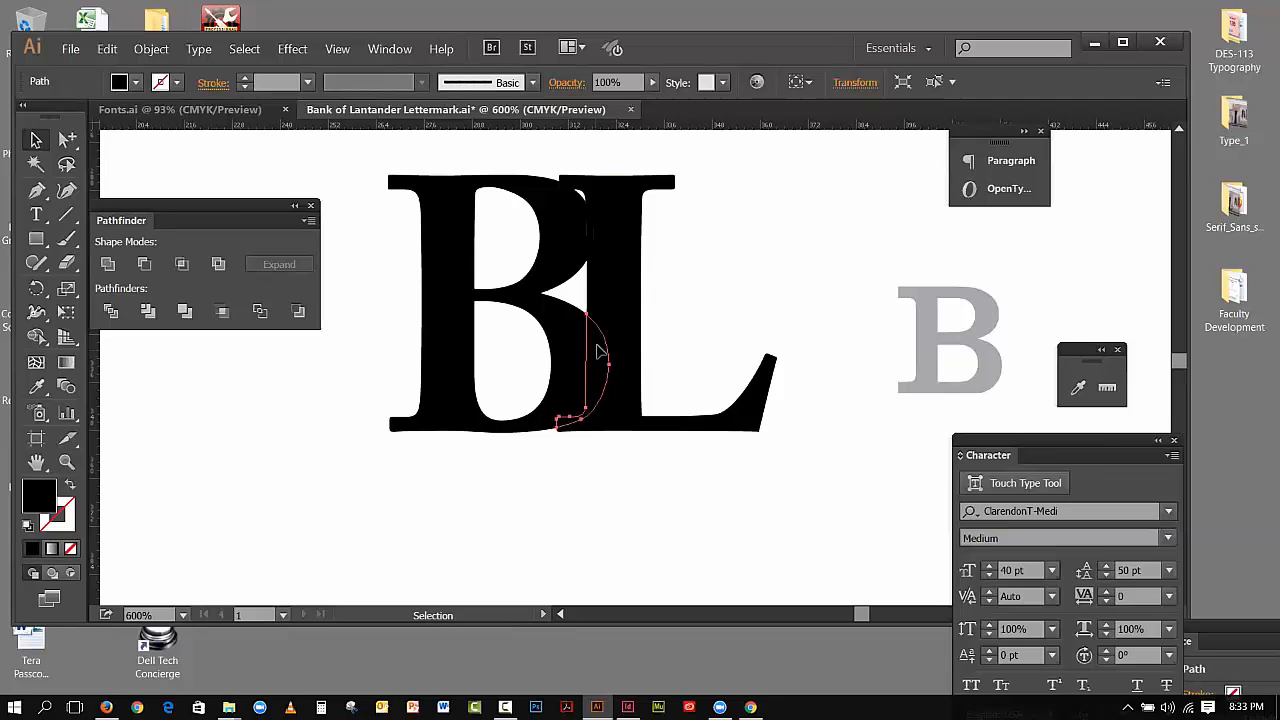
key(Delete)
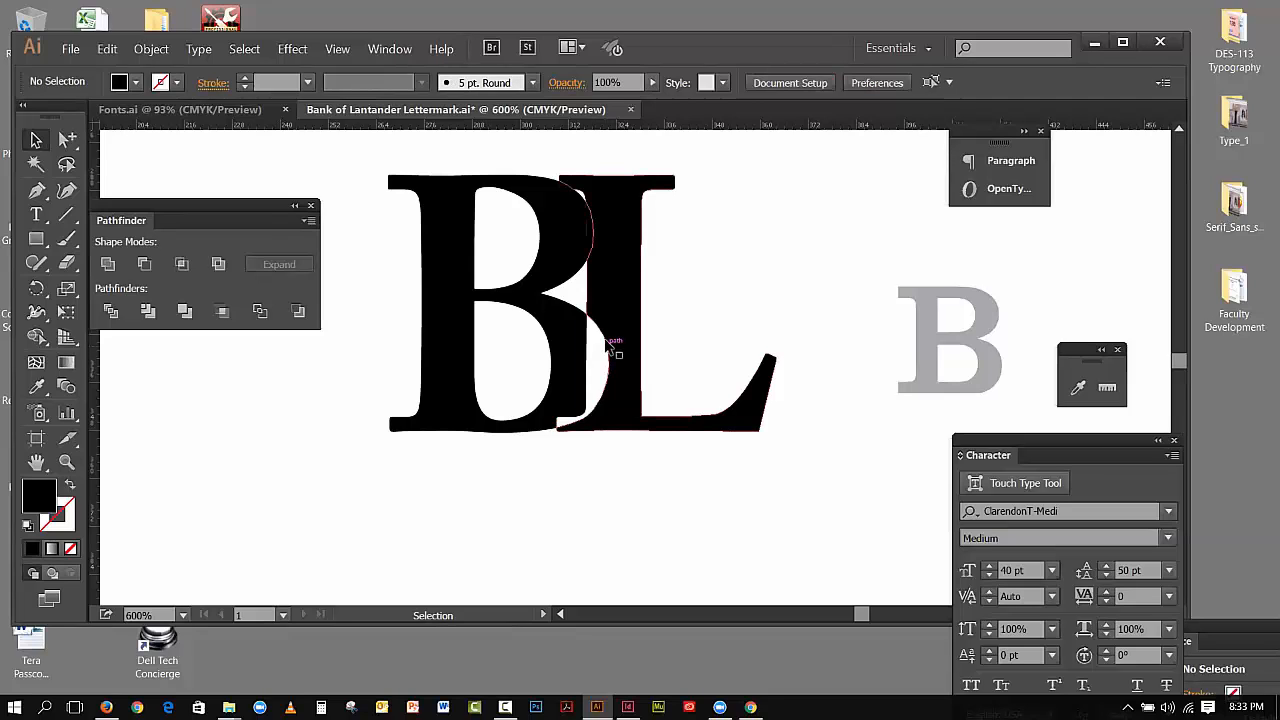
click(594, 239)
key(Delete)
click(564, 188)
key(Delete)
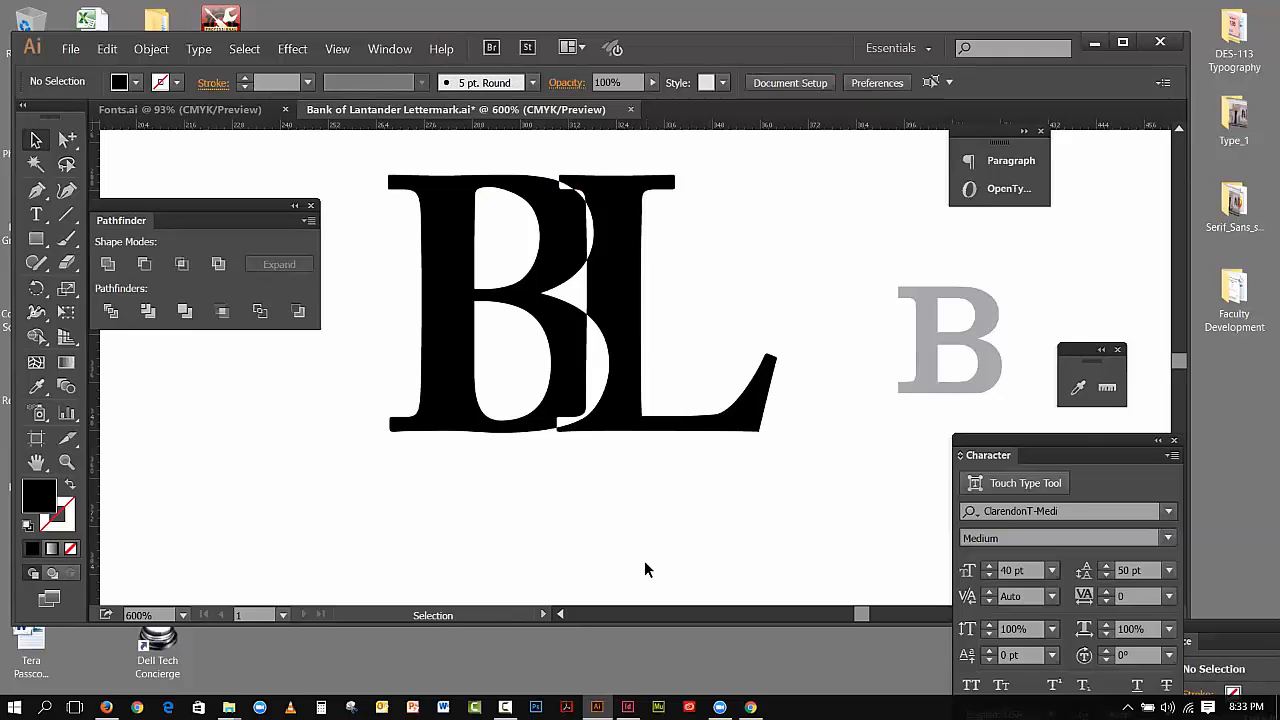
Examine the cut-out BL lettermark on the whole artboard and up close where the letters overlap
click(400, 50)
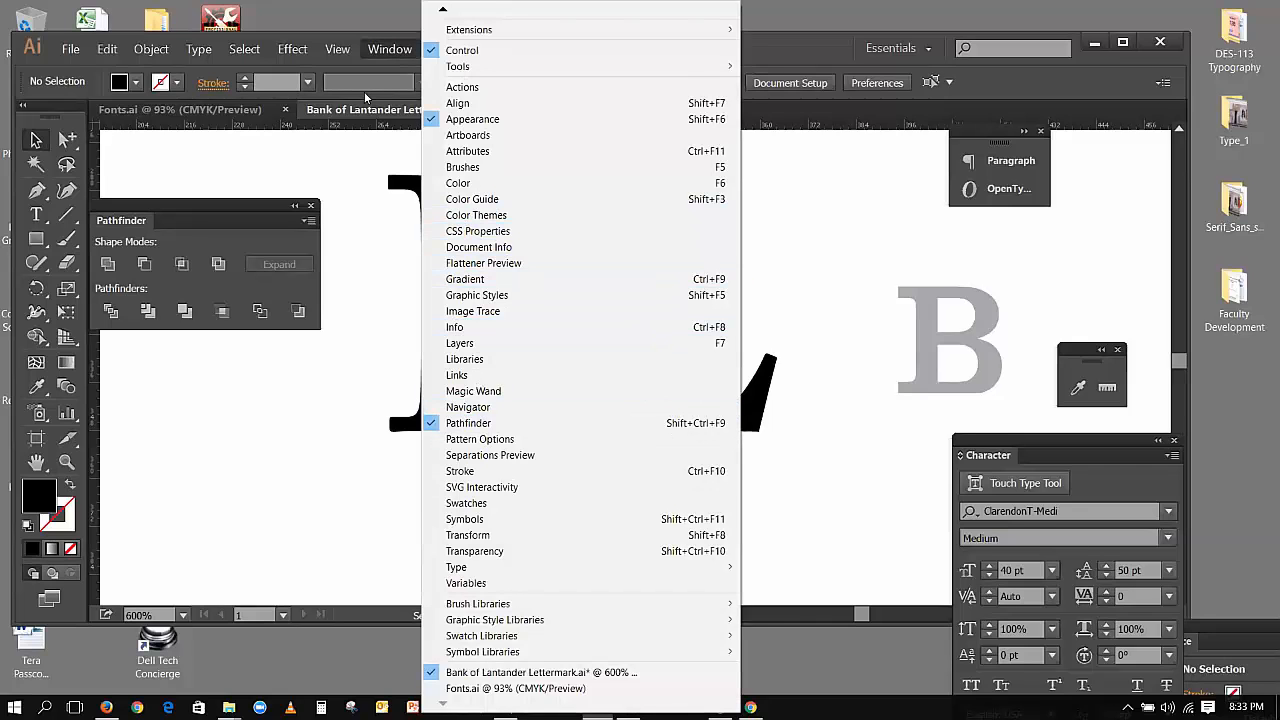
click(432, 212)
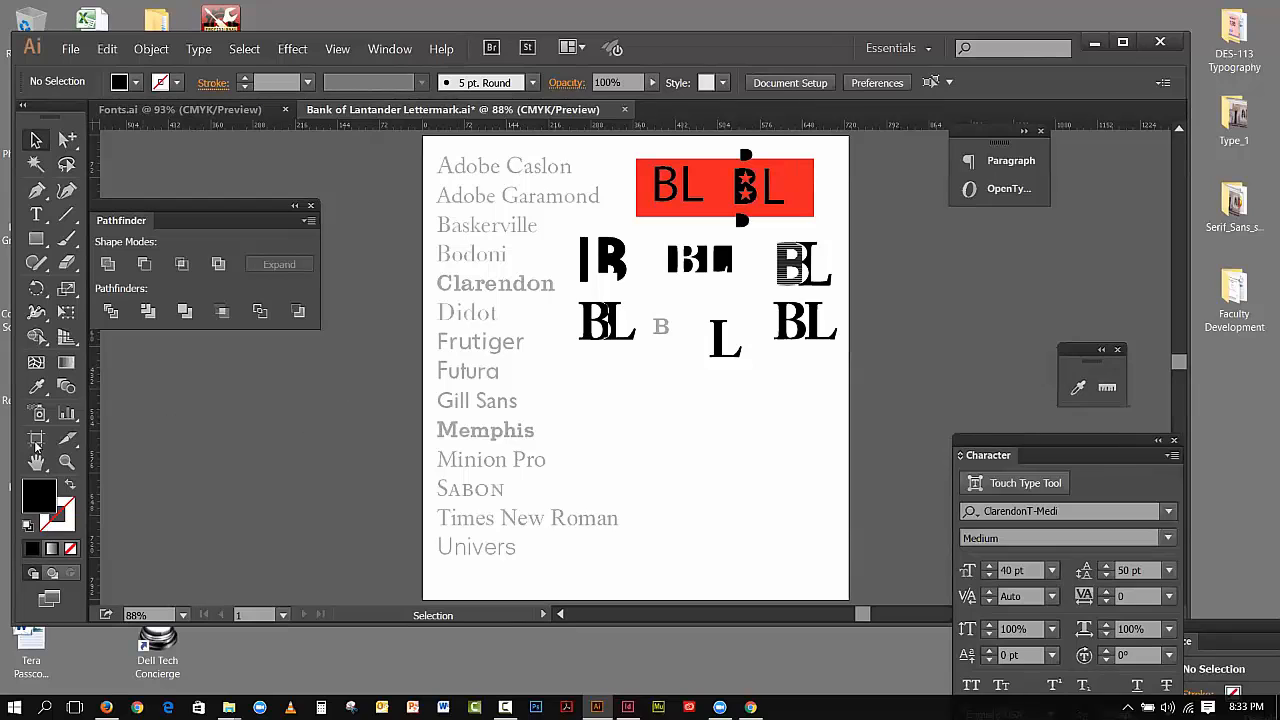
click(66, 461)
click(612, 316)
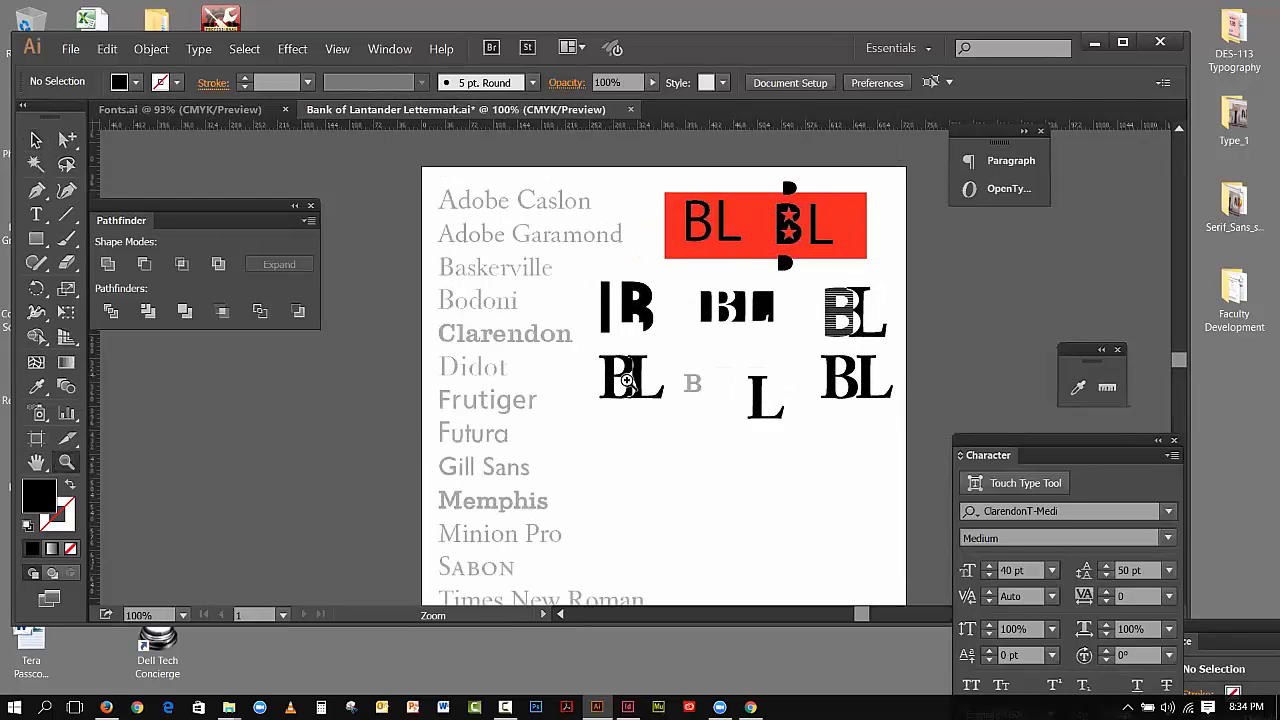
click(626, 381)
click(618, 346)
click(615, 343)
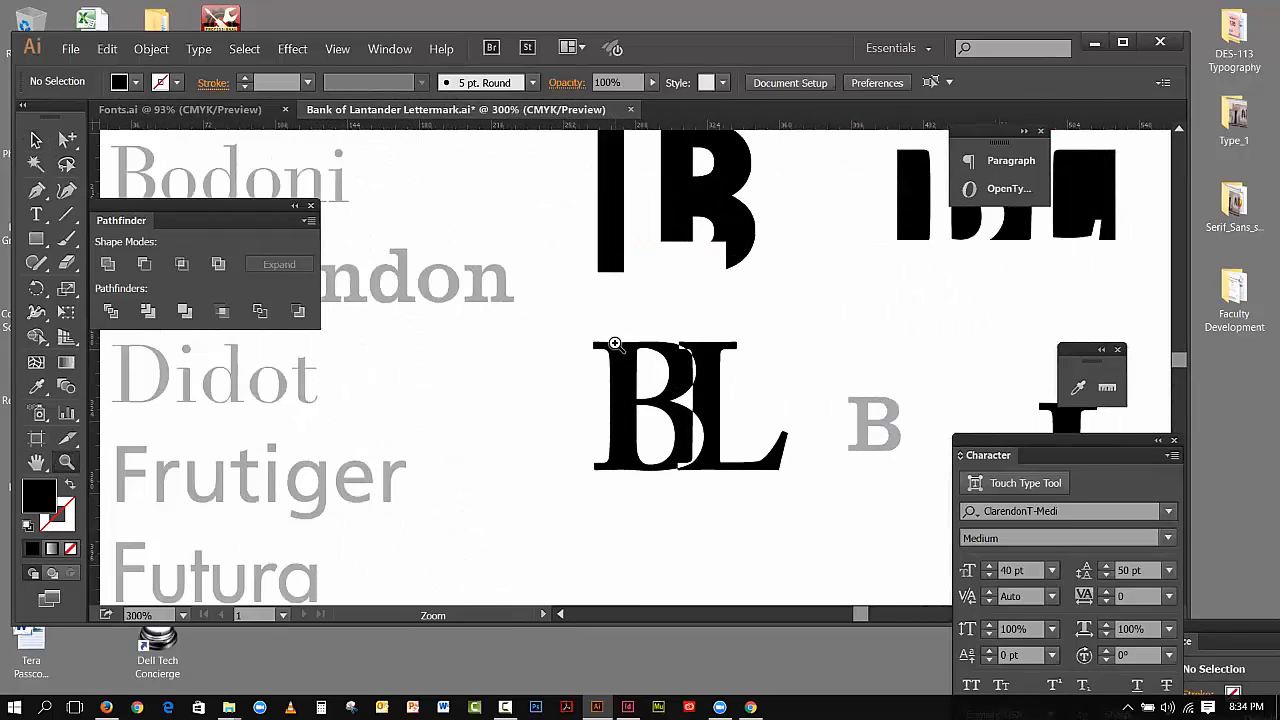
click(615, 343)
click(654, 404)
click(655, 406)
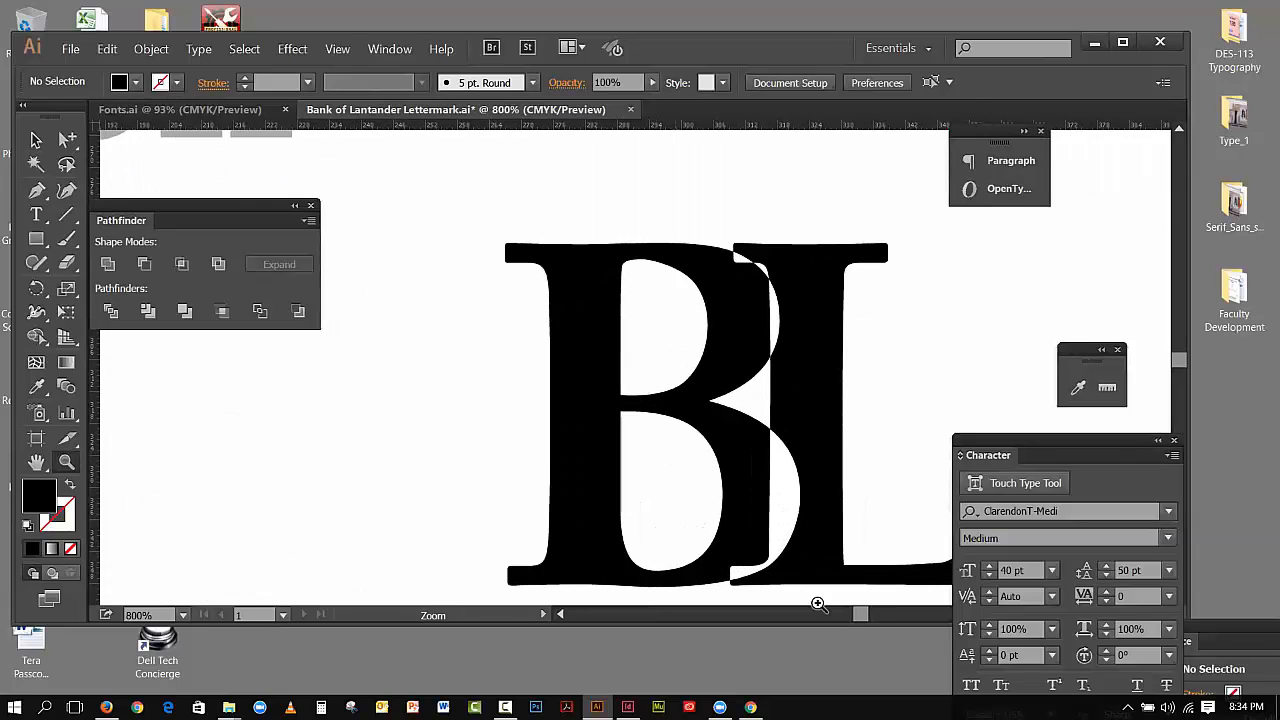
drag(852, 610, 856, 618)
drag(1176, 362, 1181, 360)
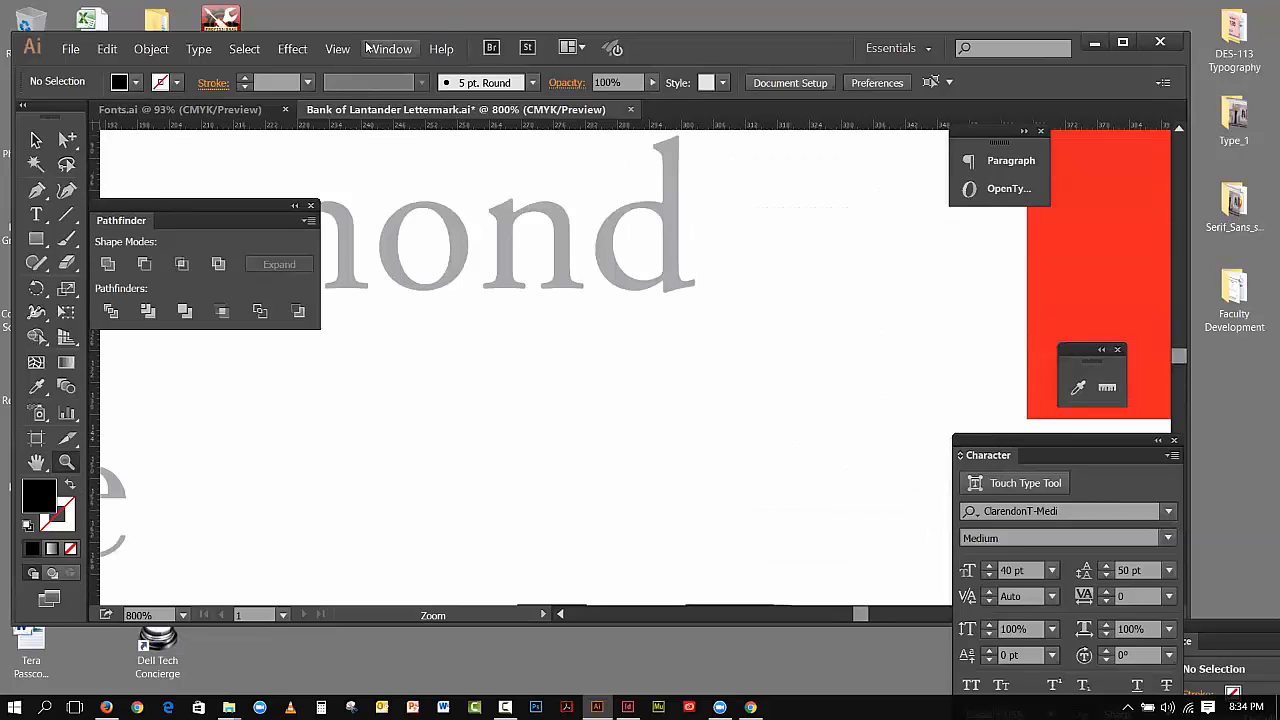
click(337, 48)
click(395, 210)
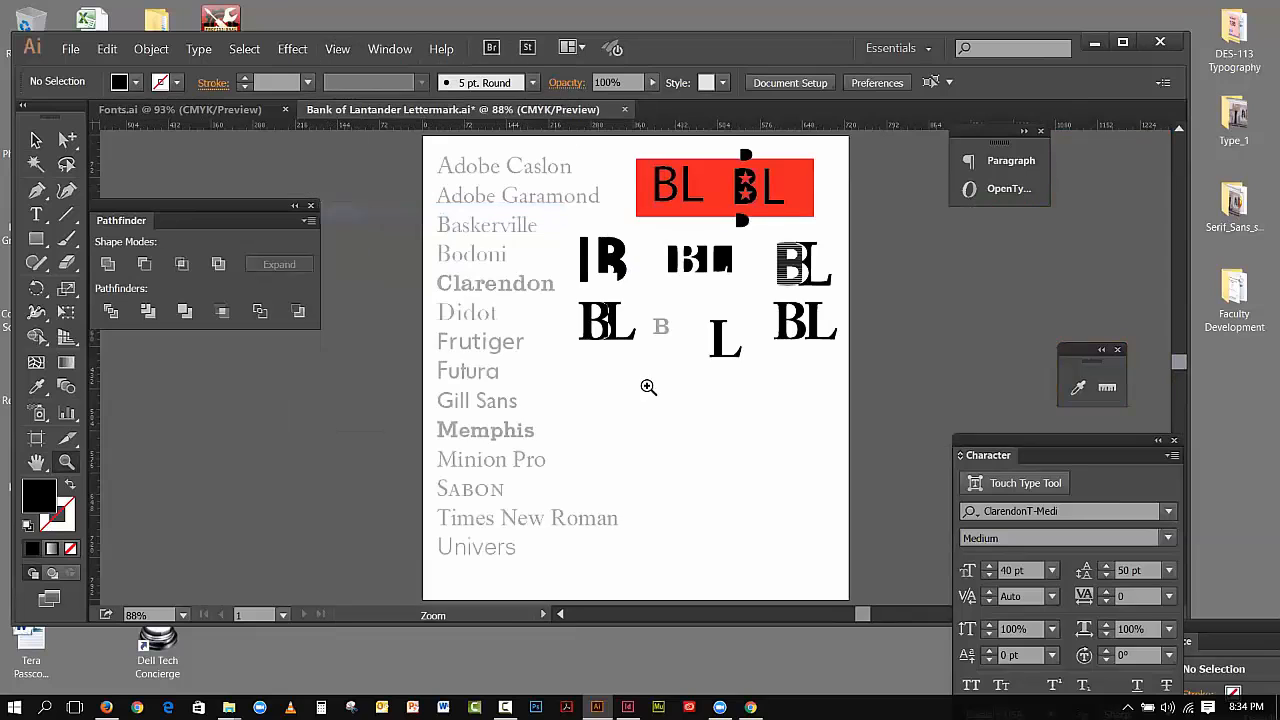
click(620, 342)
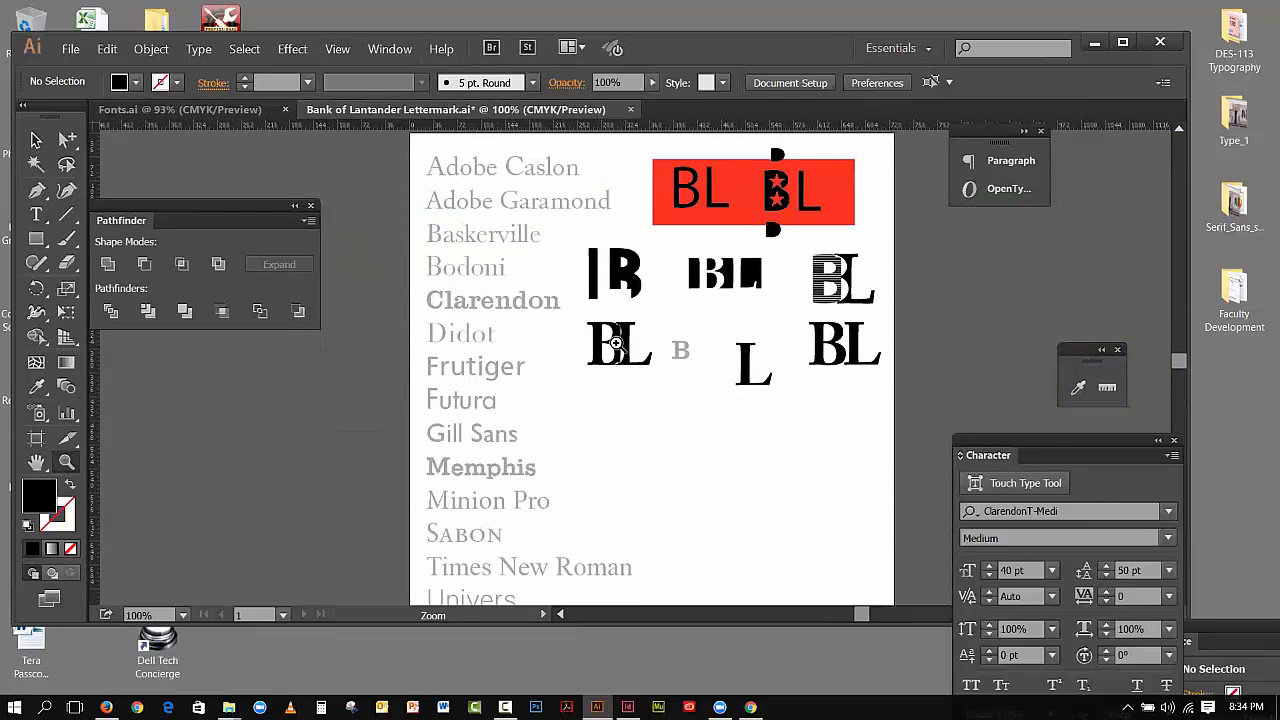
click(617, 344)
click(620, 350)
click(644, 418)
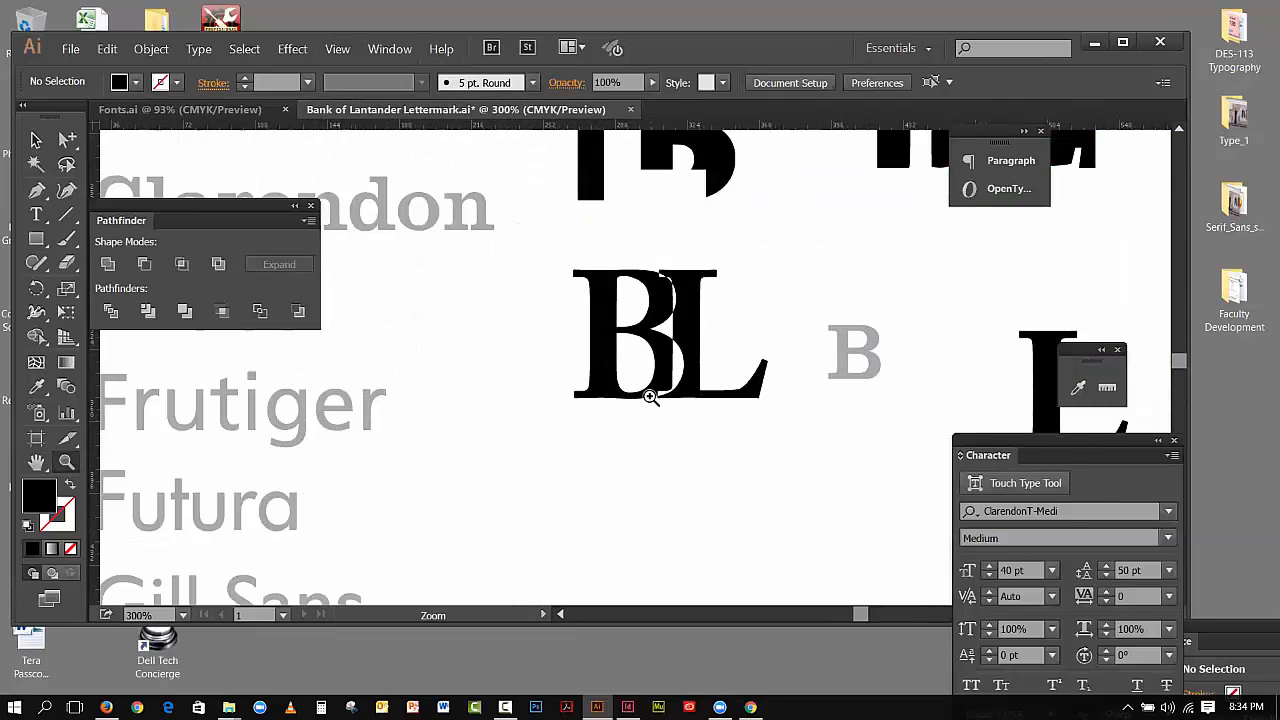
Draw a horizontal line about 58 pt long across the B's top serif and into the top of the L
click(650, 386)
click(650, 384)
click(35, 140)
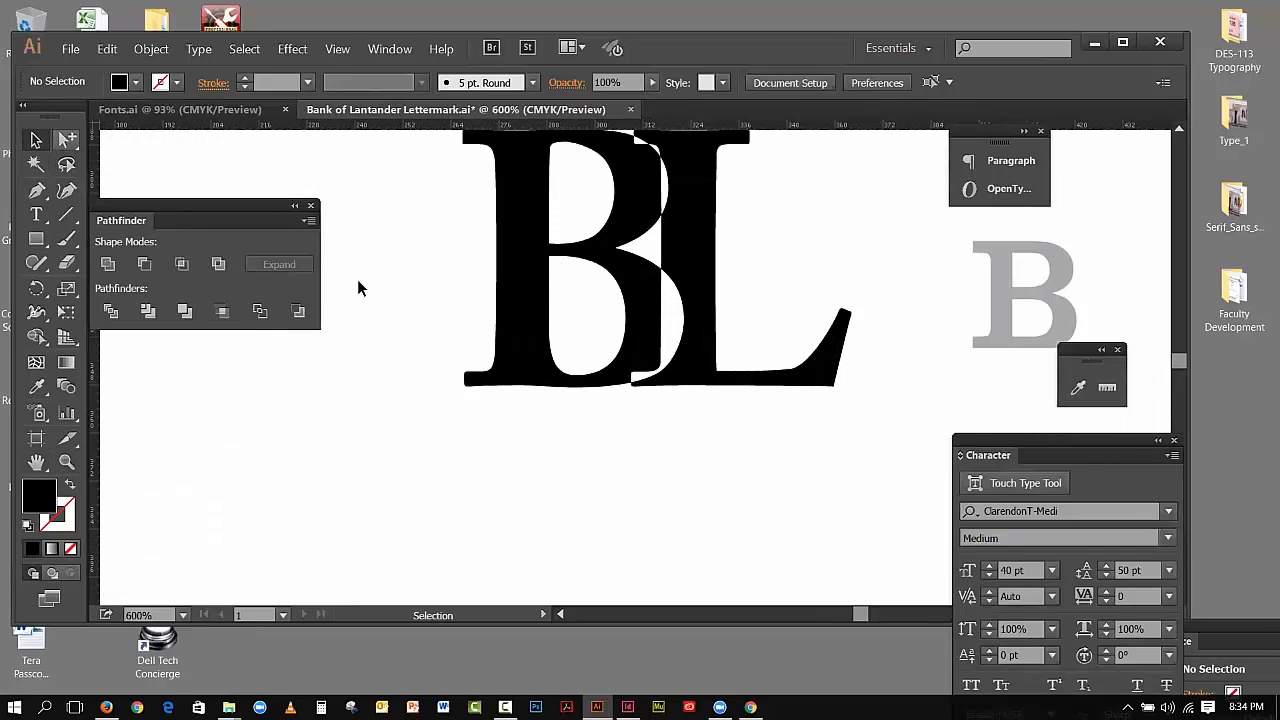
click(545, 367)
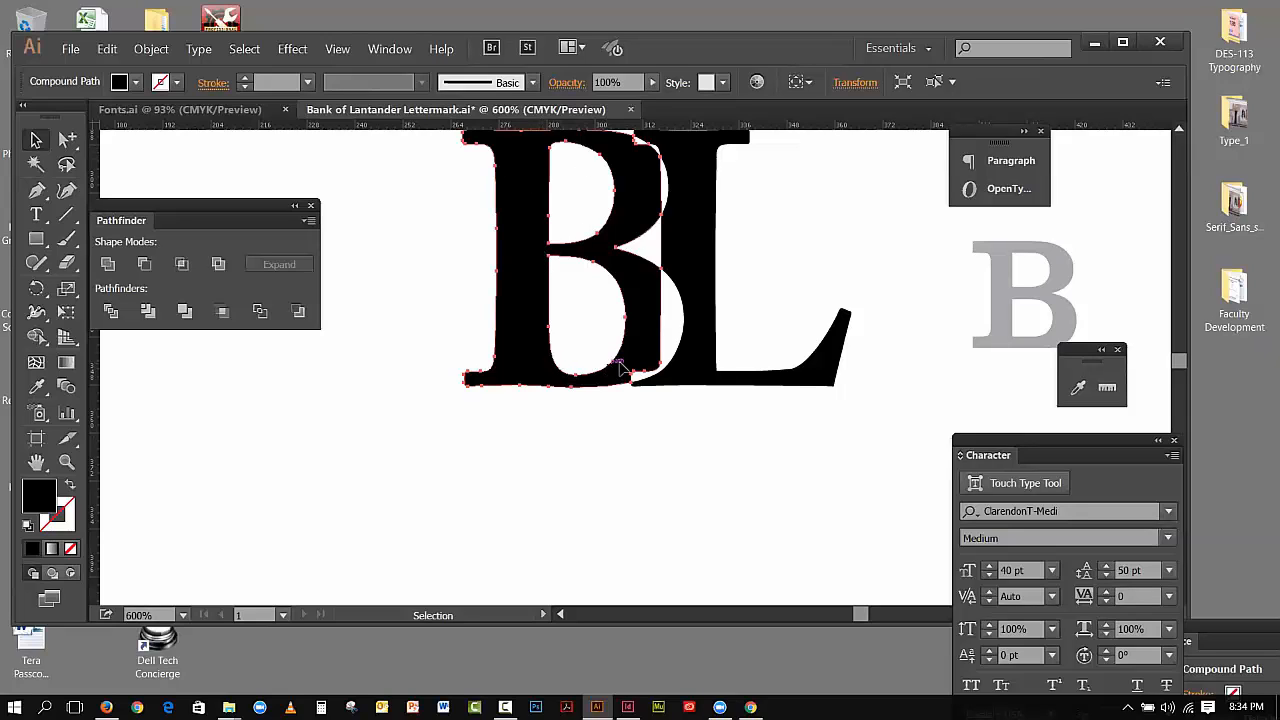
click(1178, 133)
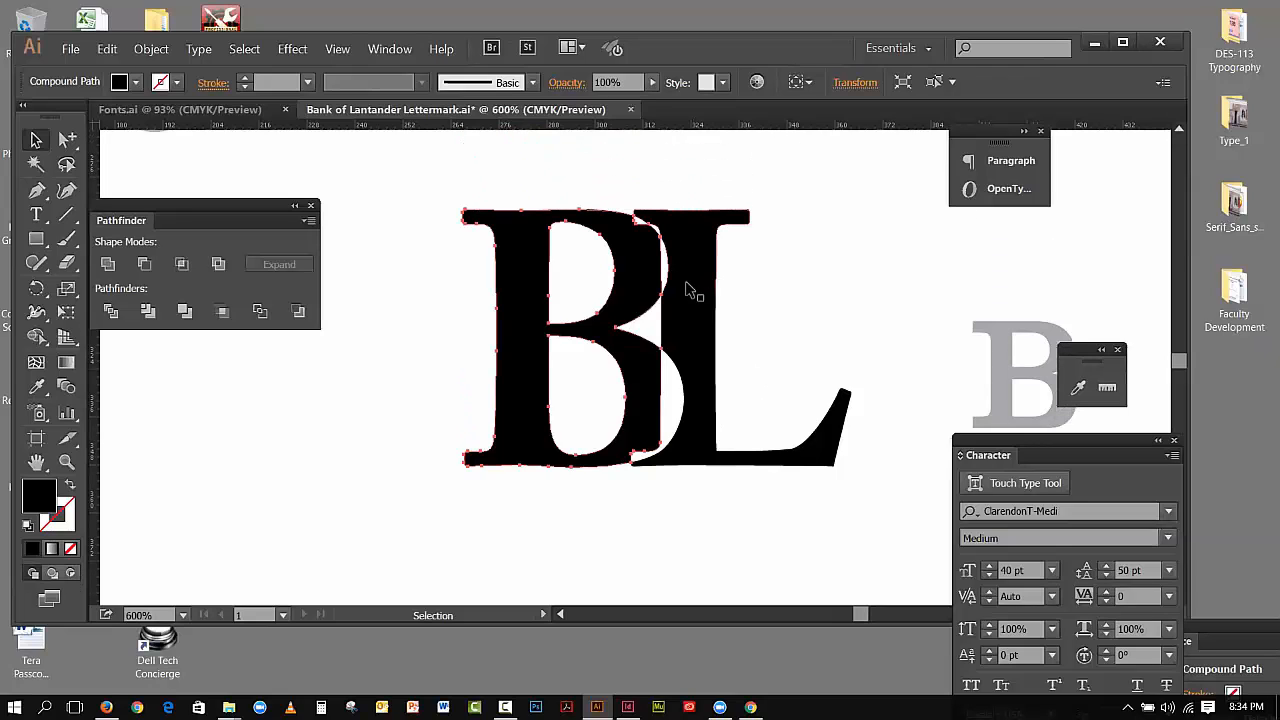
click(848, 320)
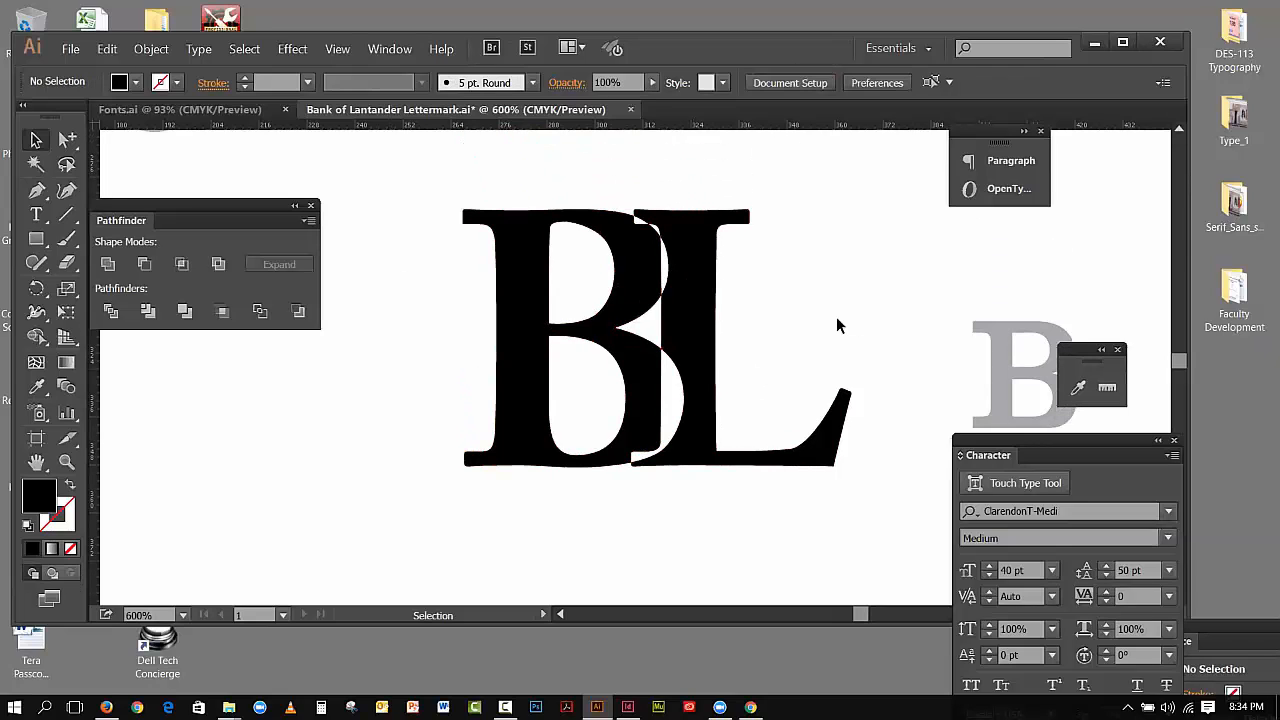
click(70, 218)
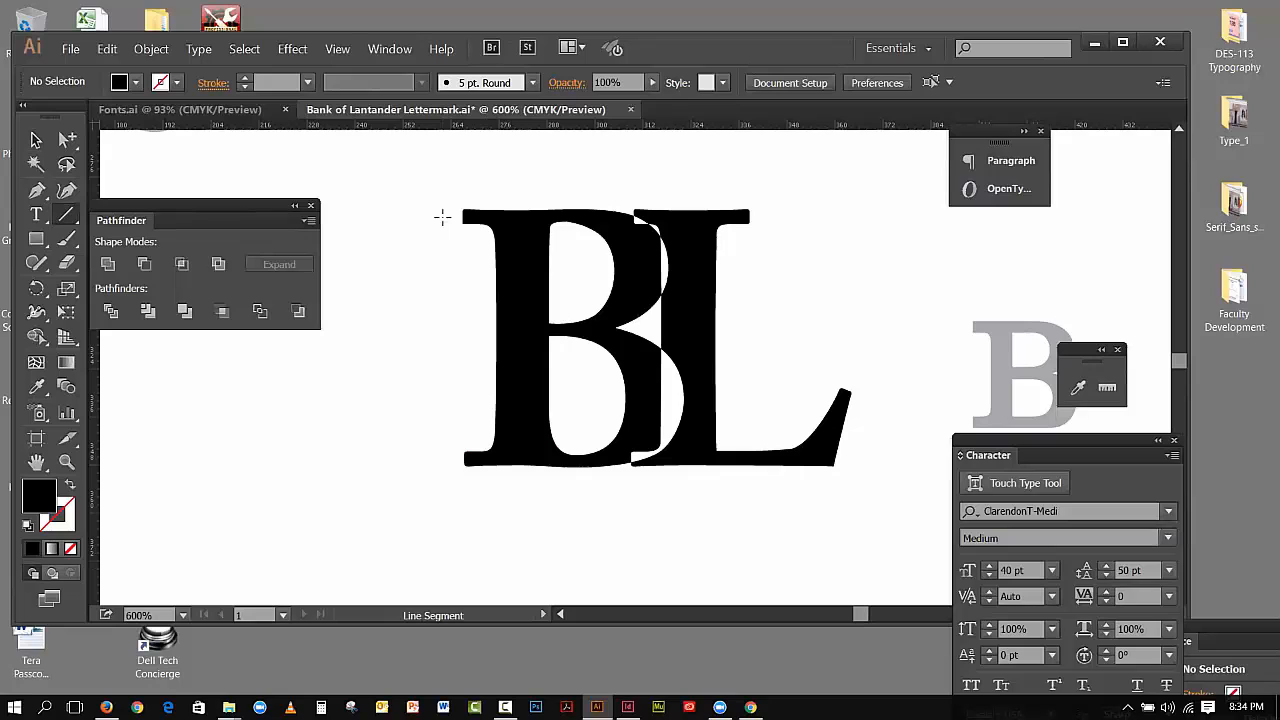
drag(442, 217, 675, 217)
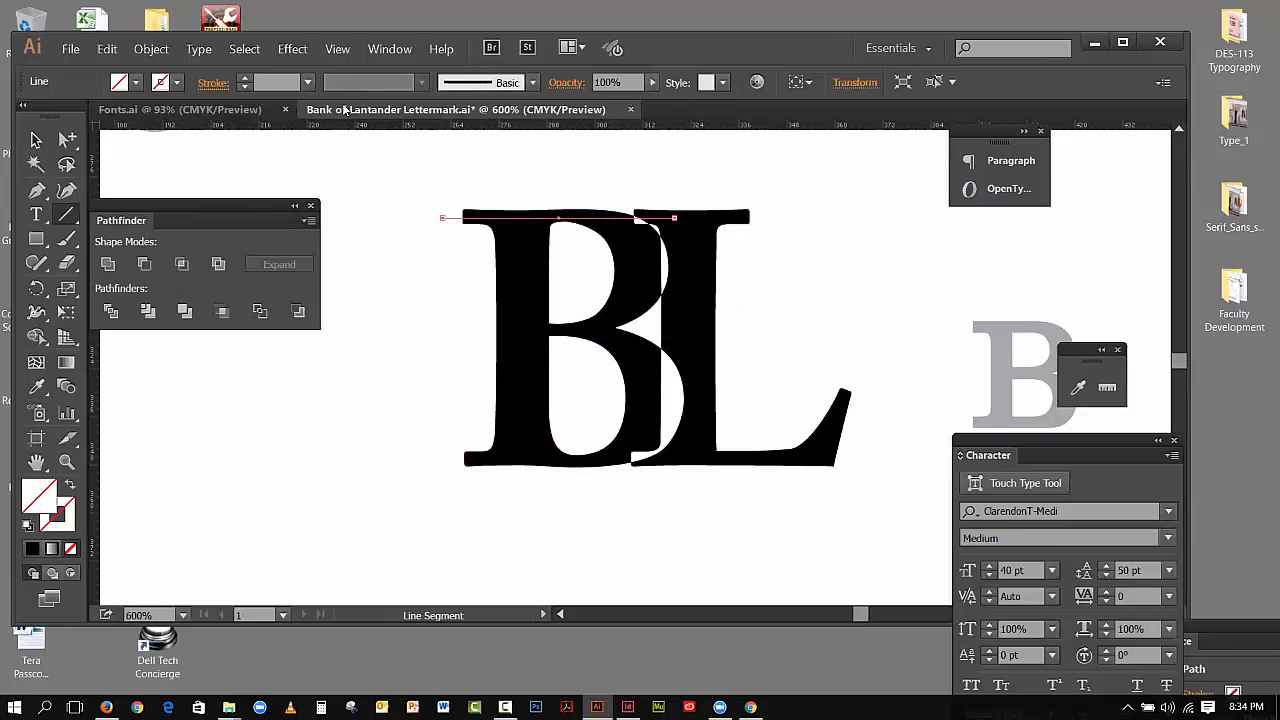
Give the line over the B's top serif a white 1 pt stroke and no fill
key(ctrl)
click(30, 523)
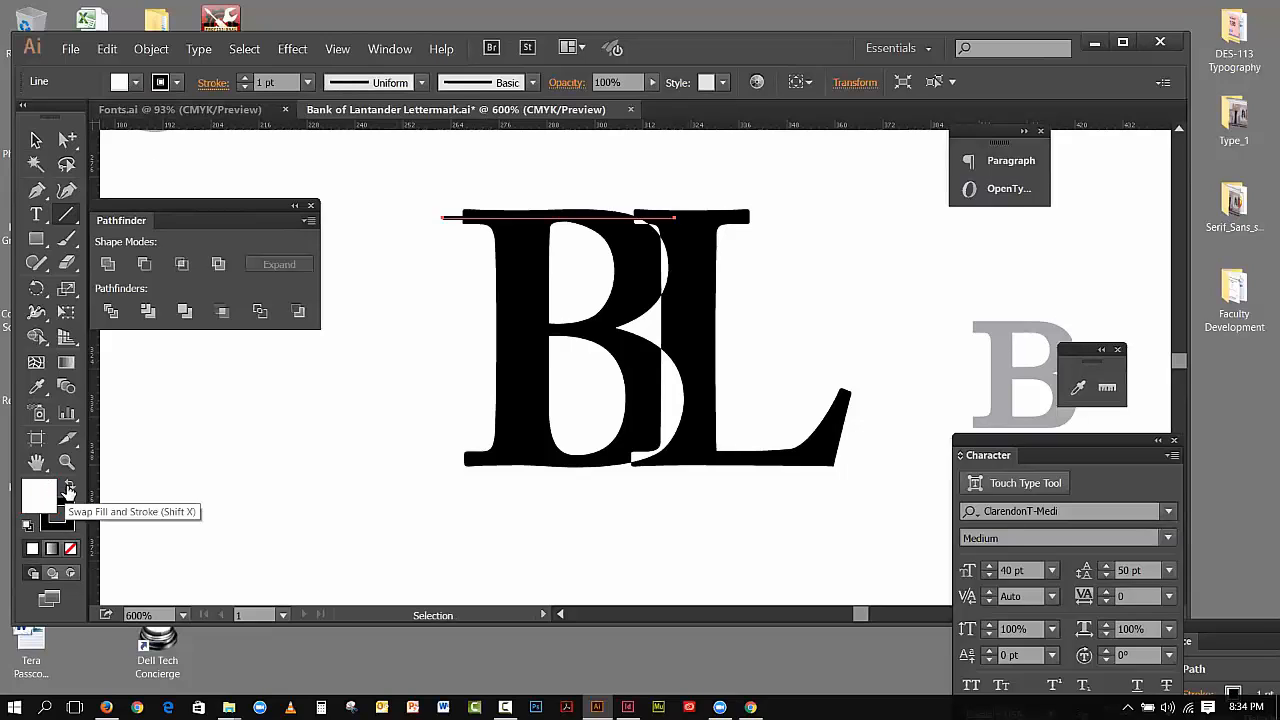
click(67, 487)
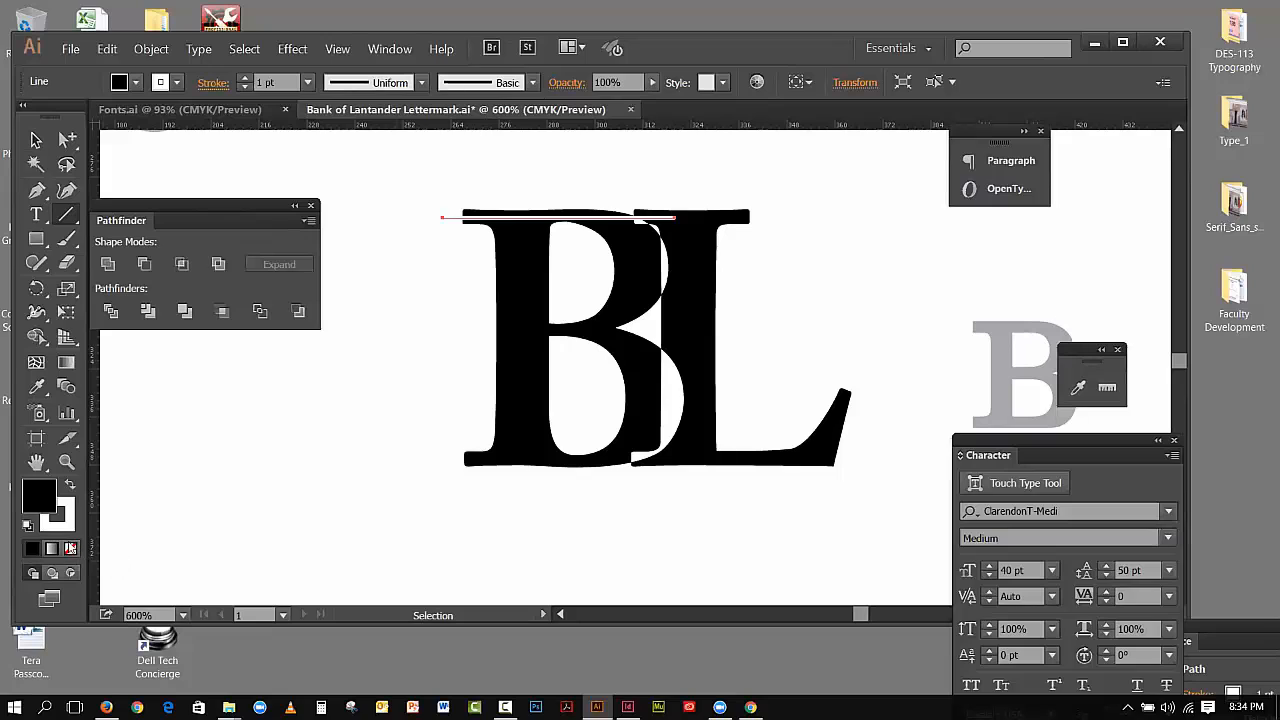
click(70, 548)
click(68, 524)
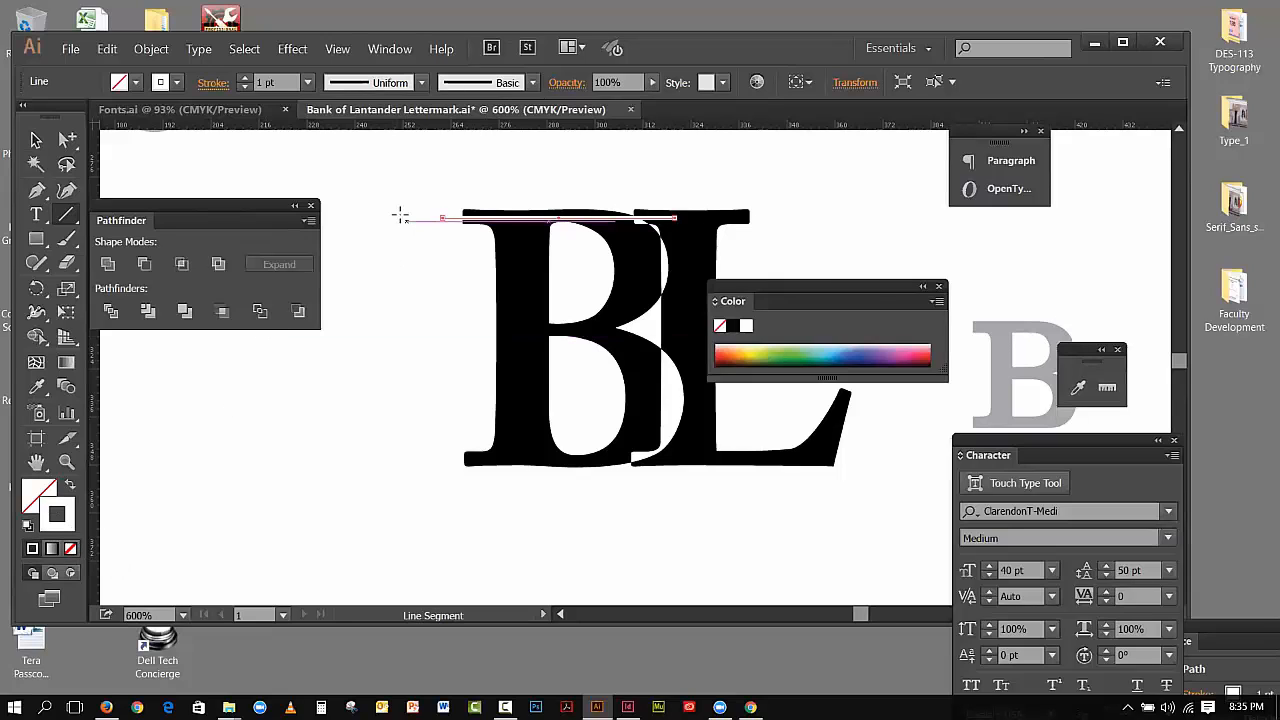
Nudge the white line up and down, leaving it slightly higher in the B's top serif
click(35, 139)
key(Up)
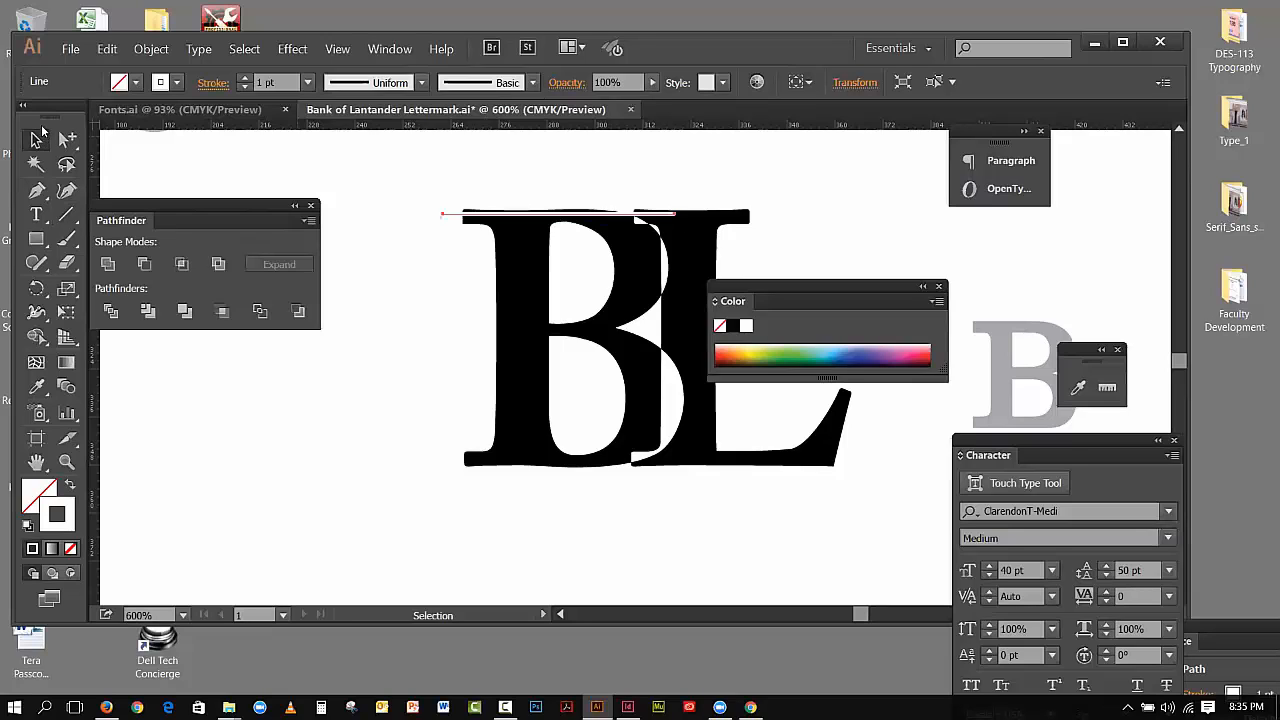
key(Down)
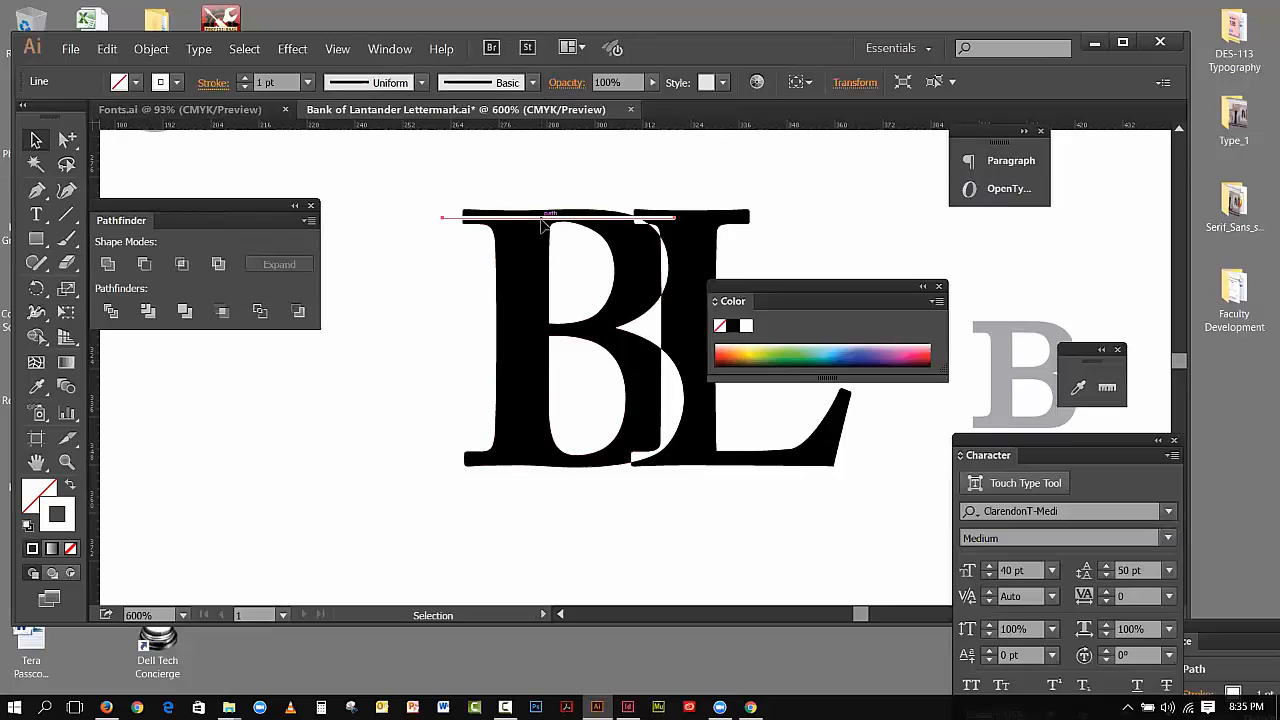
drag(541, 222, 543, 217)
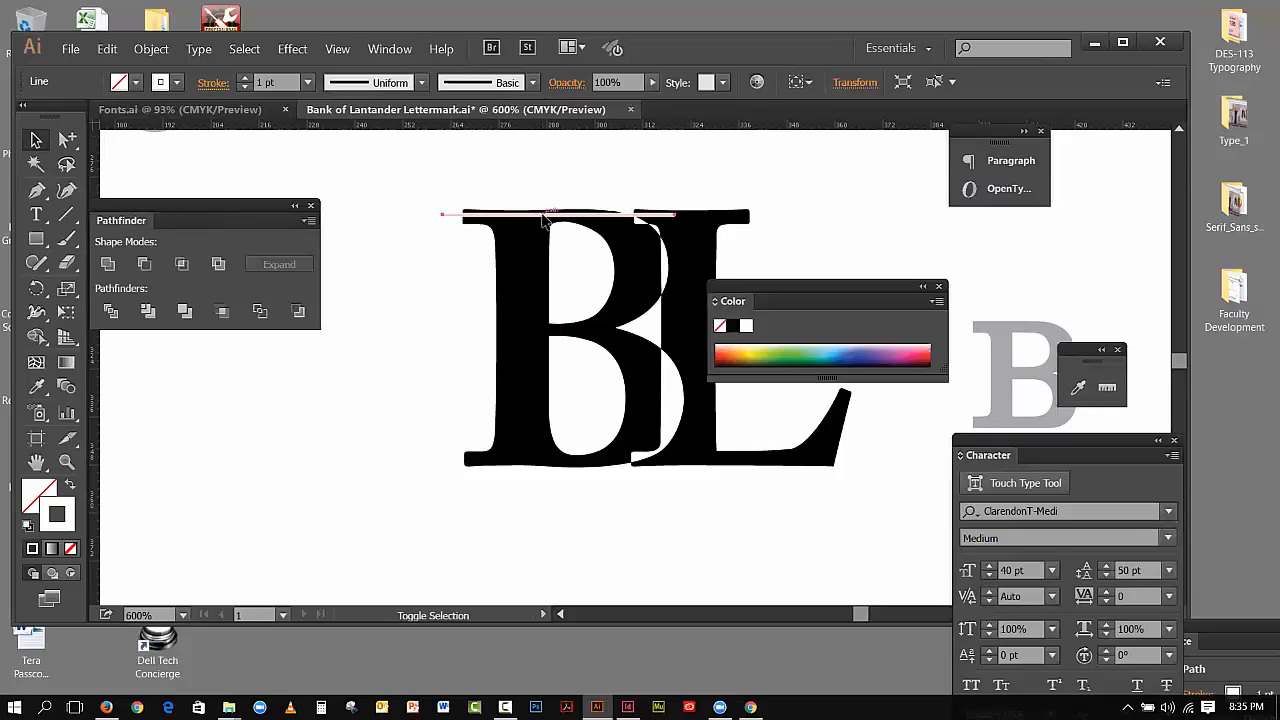
Lower the white line slightly so it runs through the middle of the B's top serif, and collapse the color controls
click(66, 461)
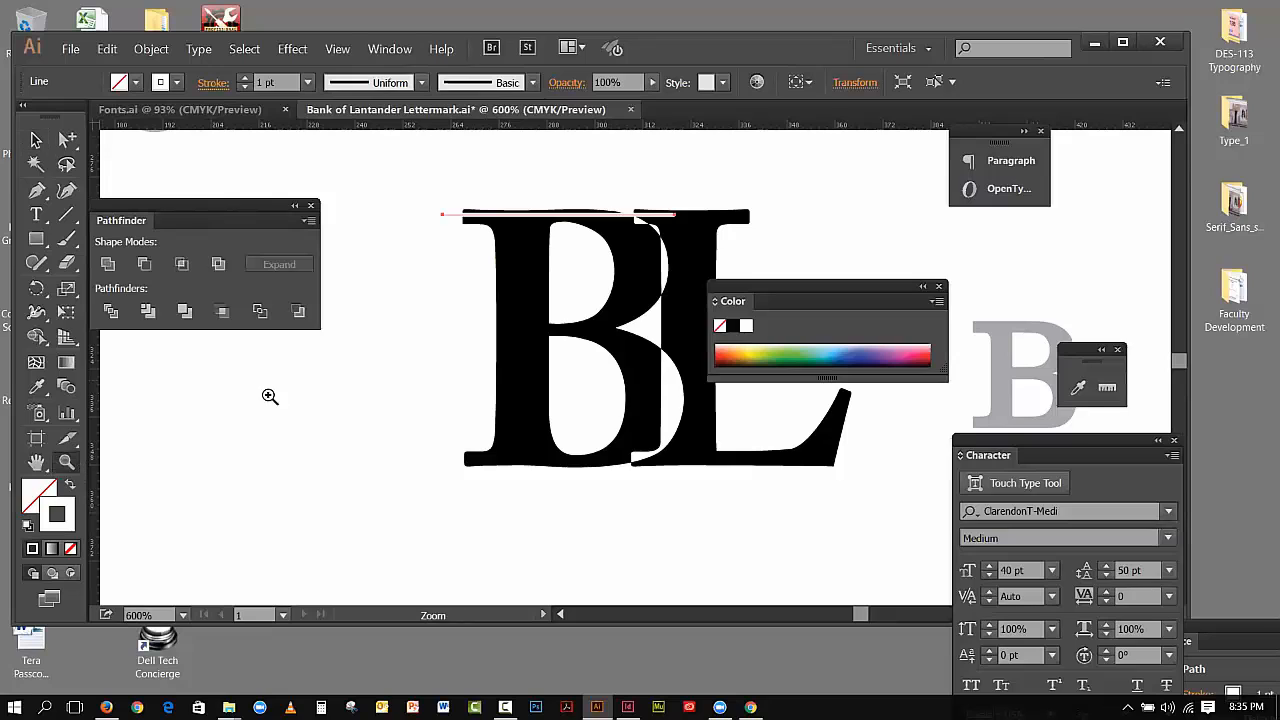
click(555, 213)
click(608, 371)
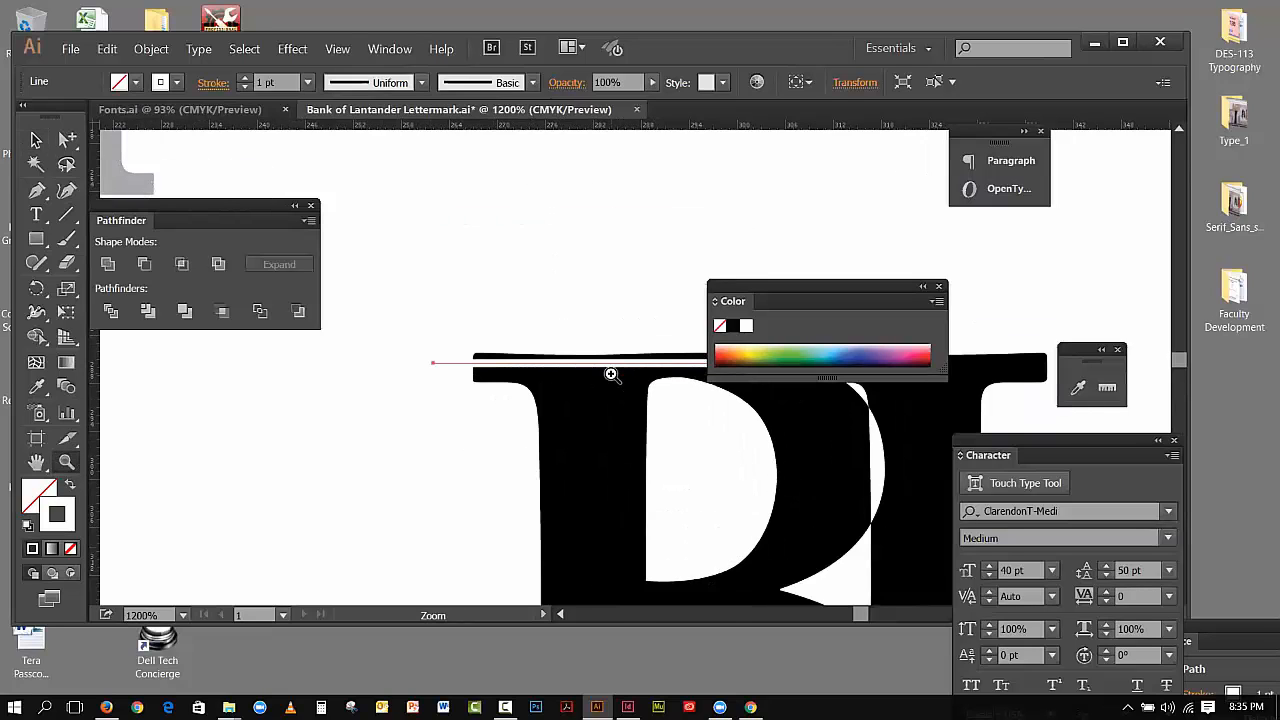
click(512, 370)
click(35, 140)
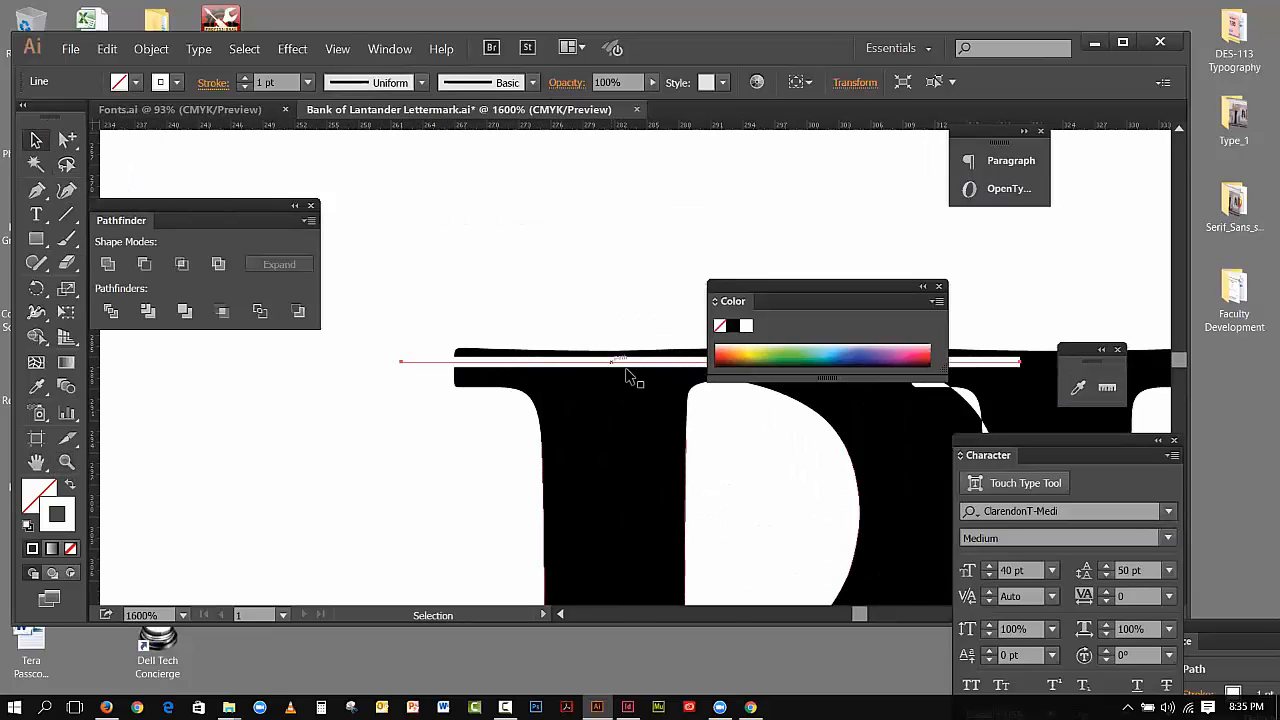
shift+click(650, 363)
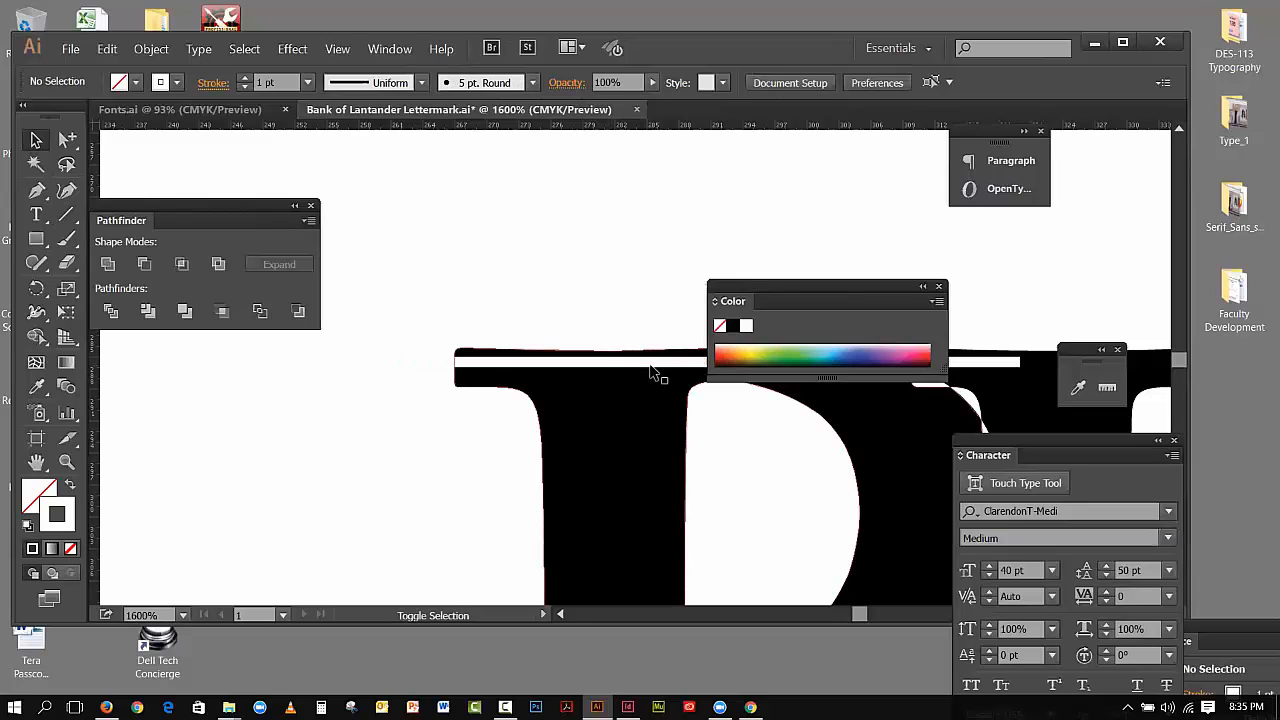
click(650, 375)
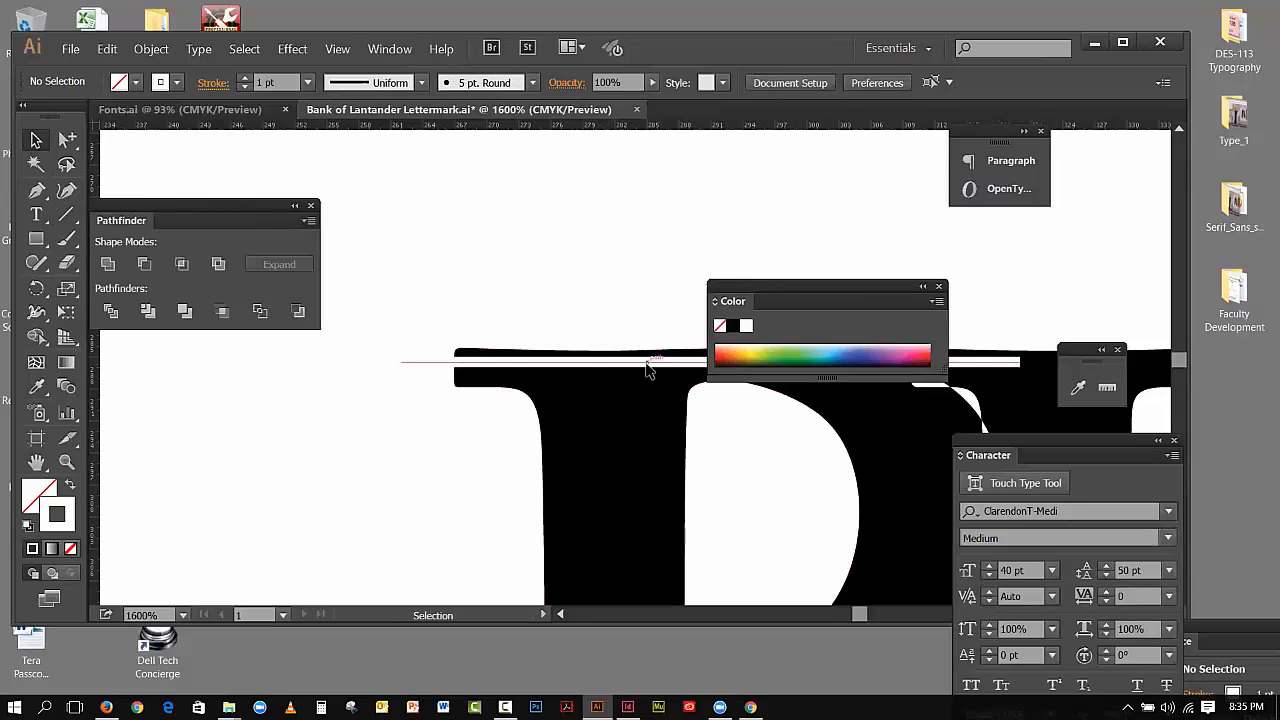
click(410, 372)
click(406, 364)
drag(407, 367, 410, 371)
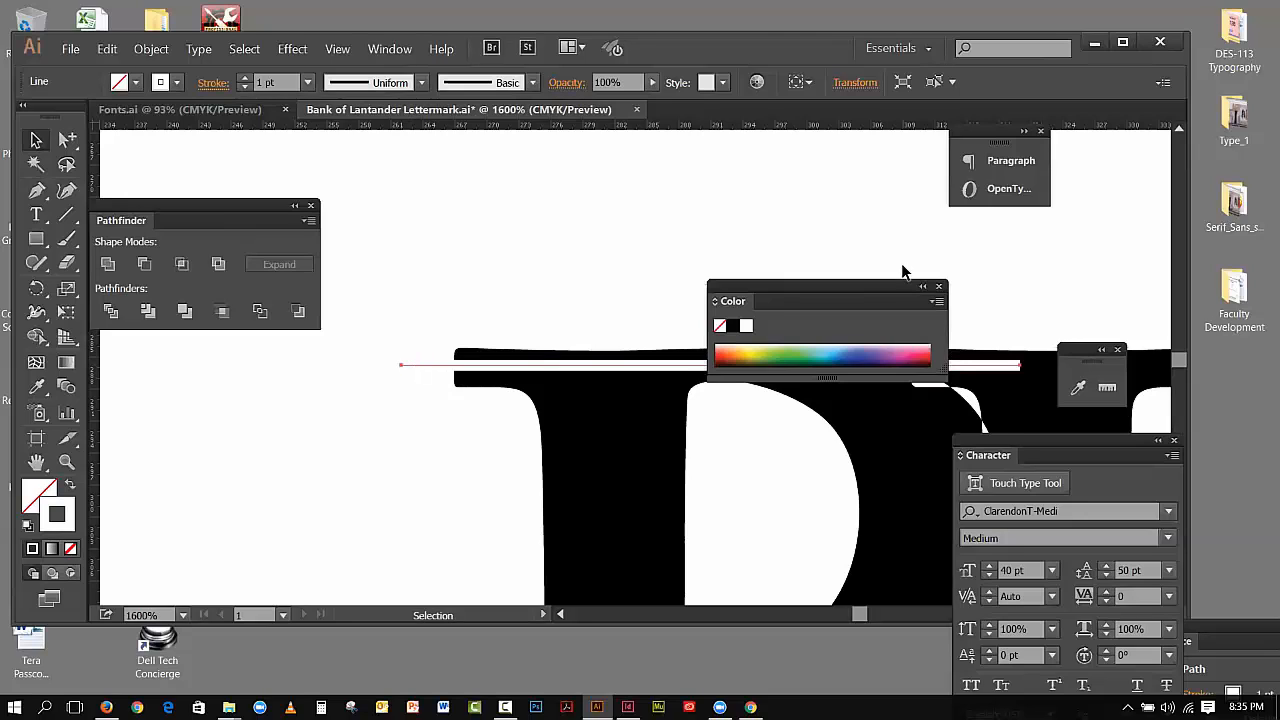
click(924, 287)
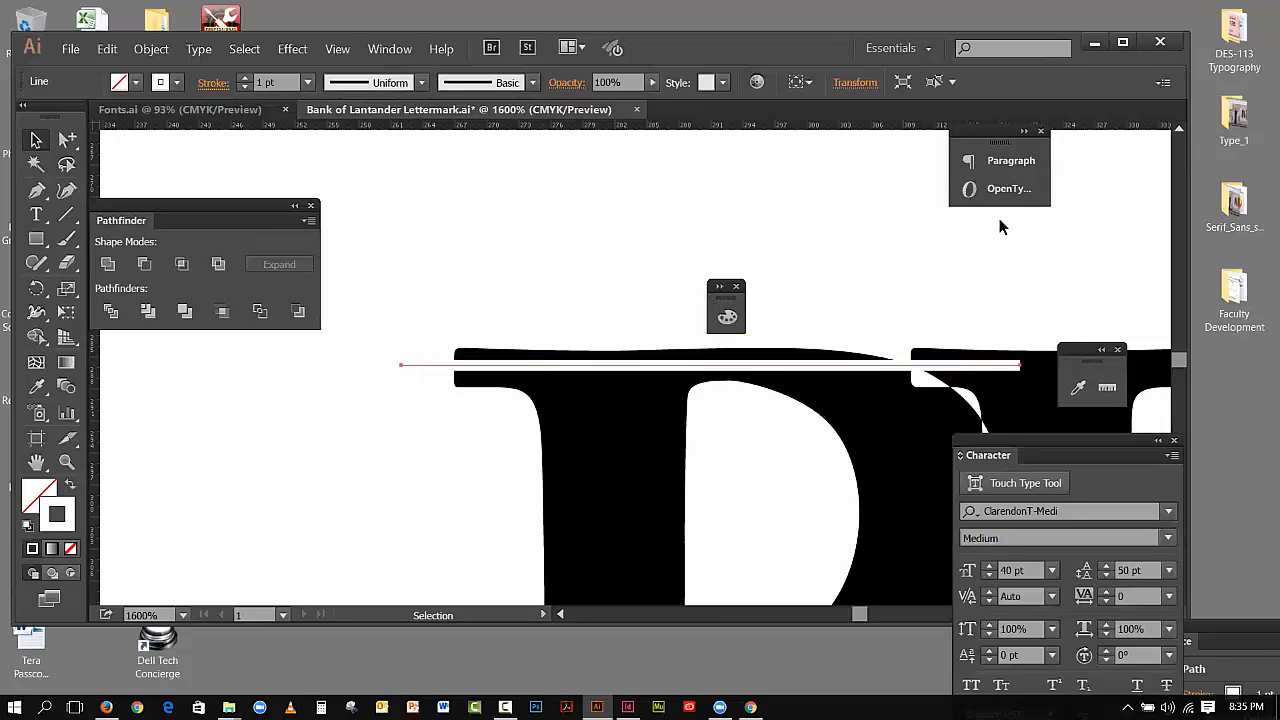
Move the white line slightly right so its left end sits near the left edge of the B's top serif
click(337, 49)
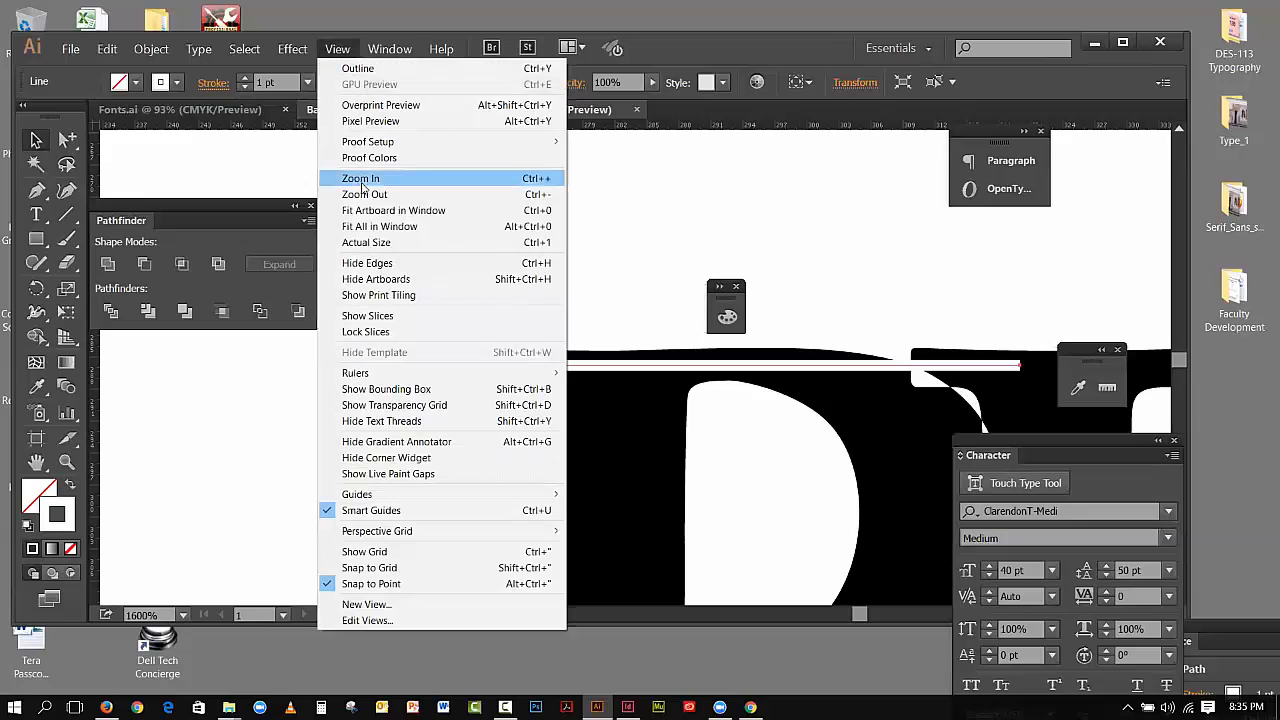
click(400, 210)
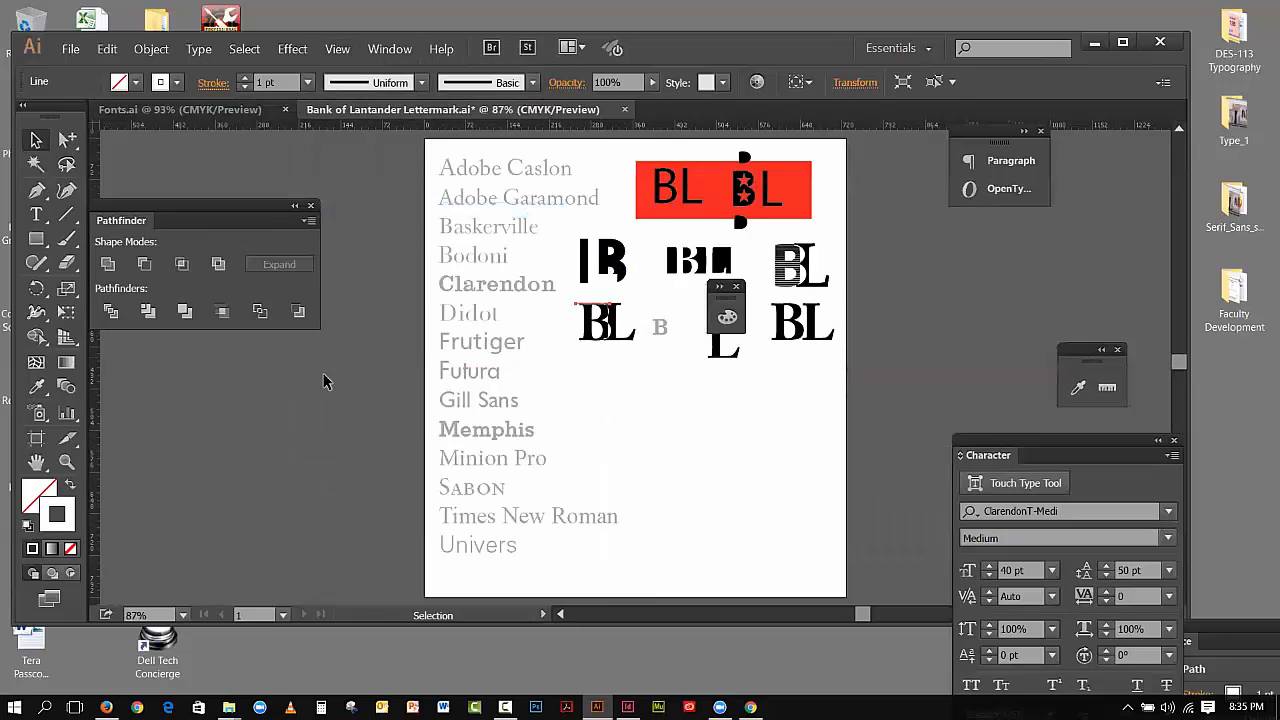
click(66, 461)
drag(593, 321, 646, 359)
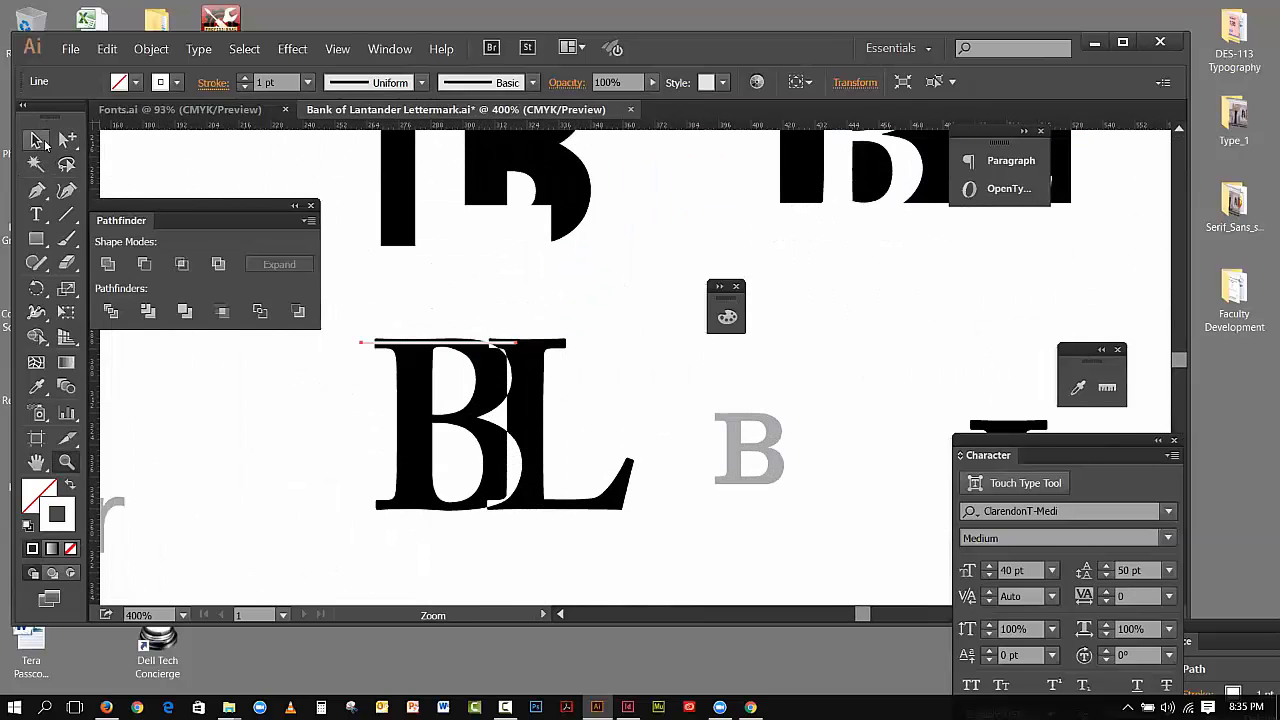
click(68, 140)
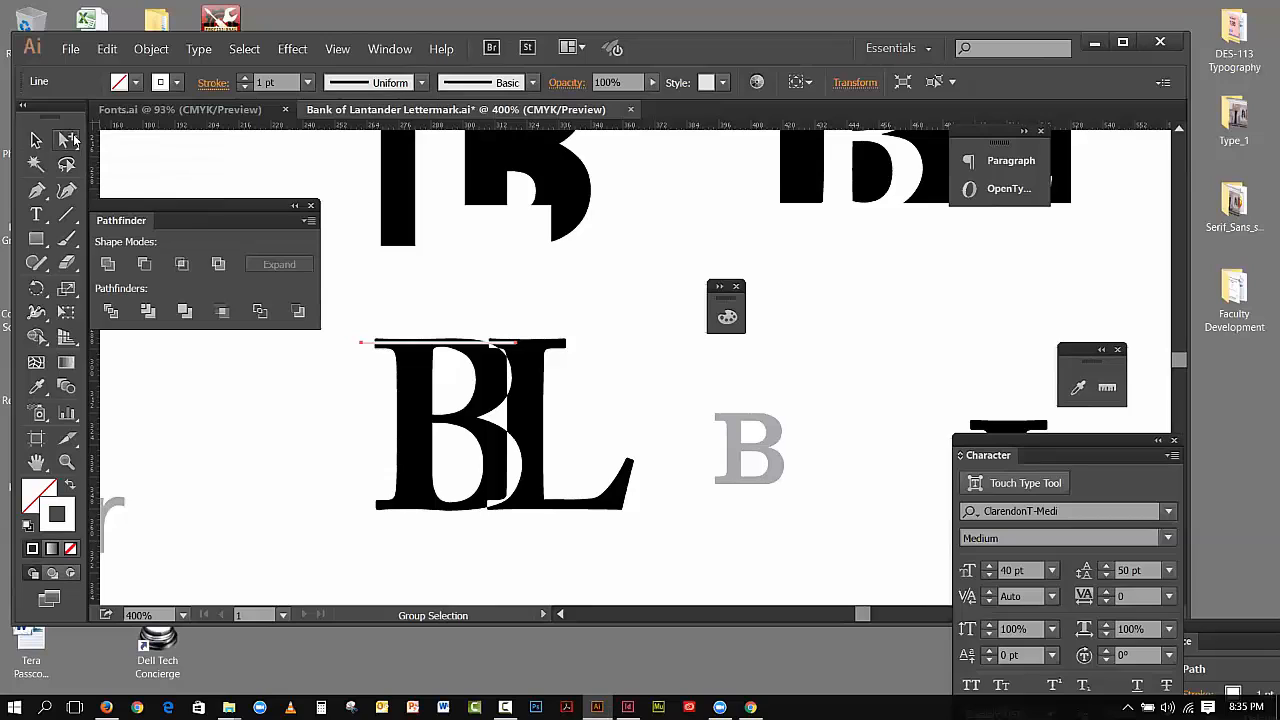
drag(72, 140, 125, 137)
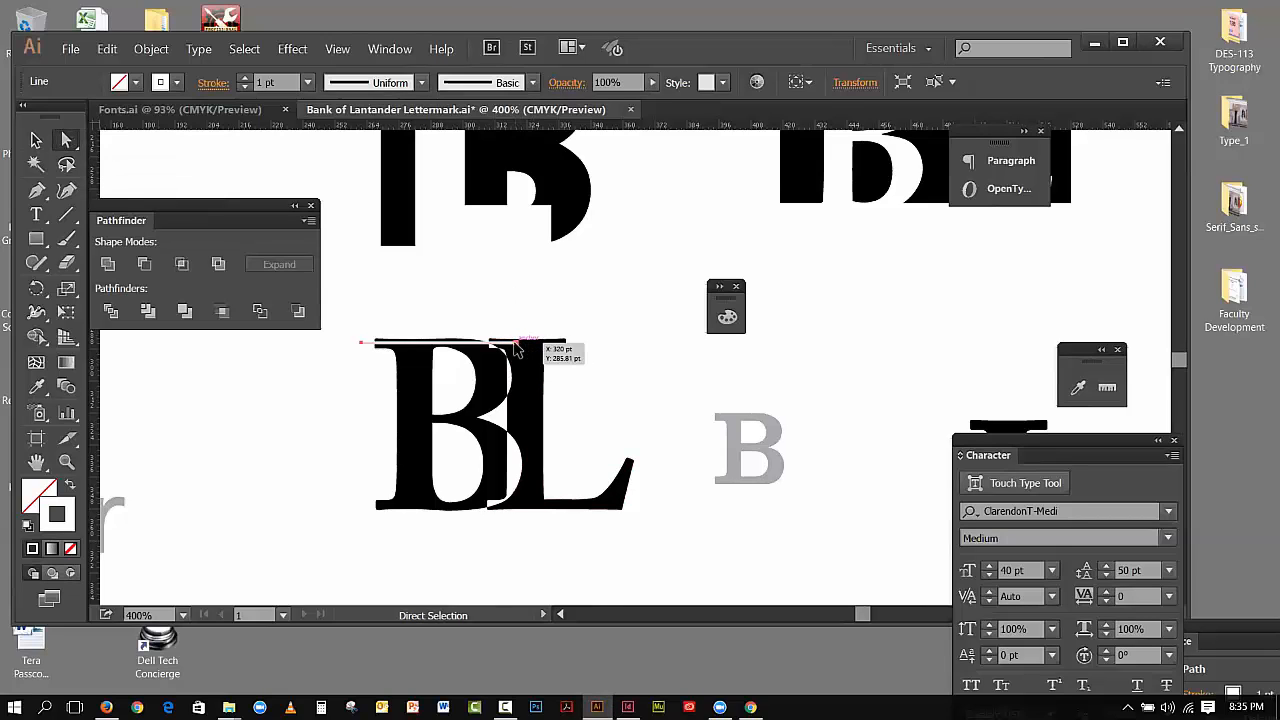
drag(516, 348, 540, 352)
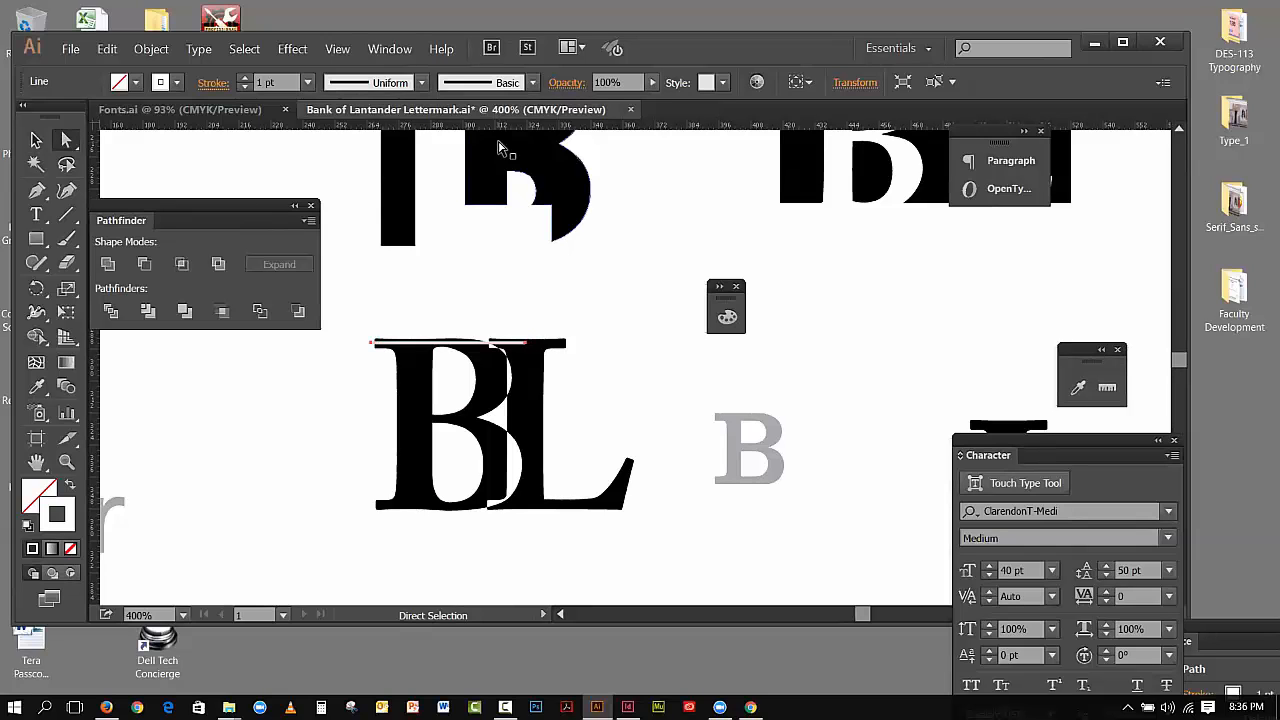
Copy the white line and paste the duplicate in place behind the original
click(107, 49)
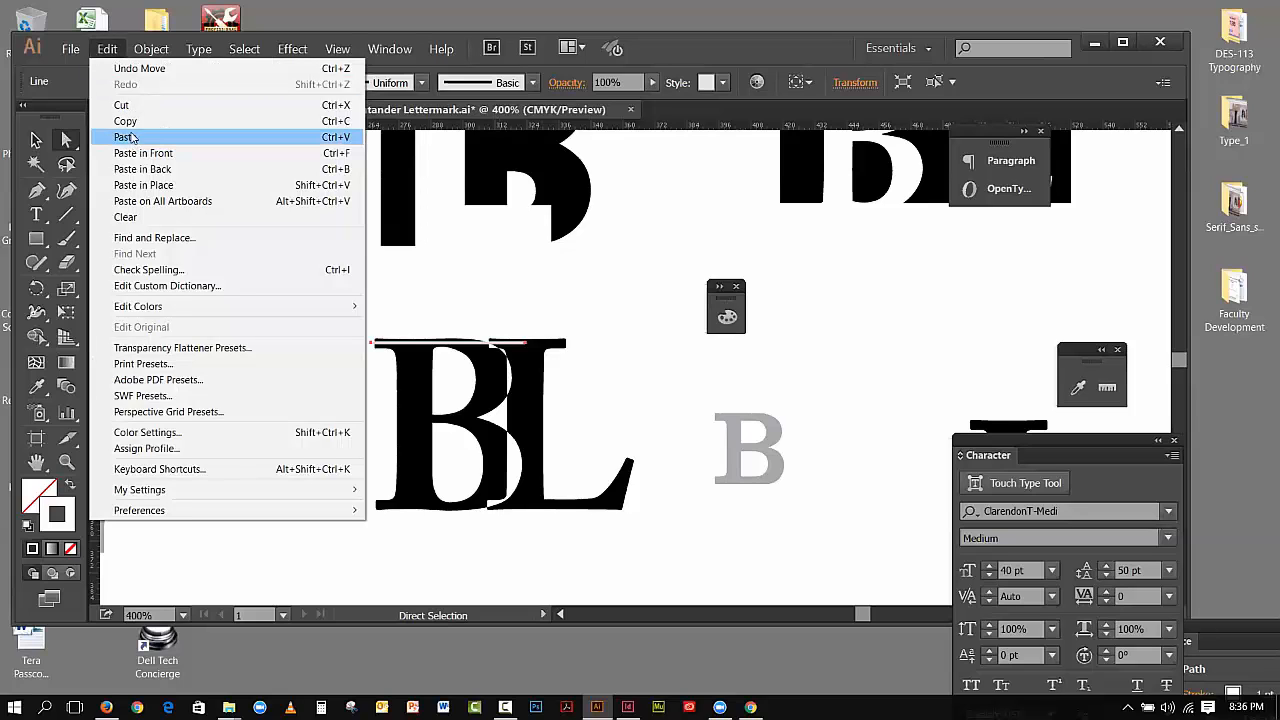
click(127, 124)
click(107, 49)
click(137, 170)
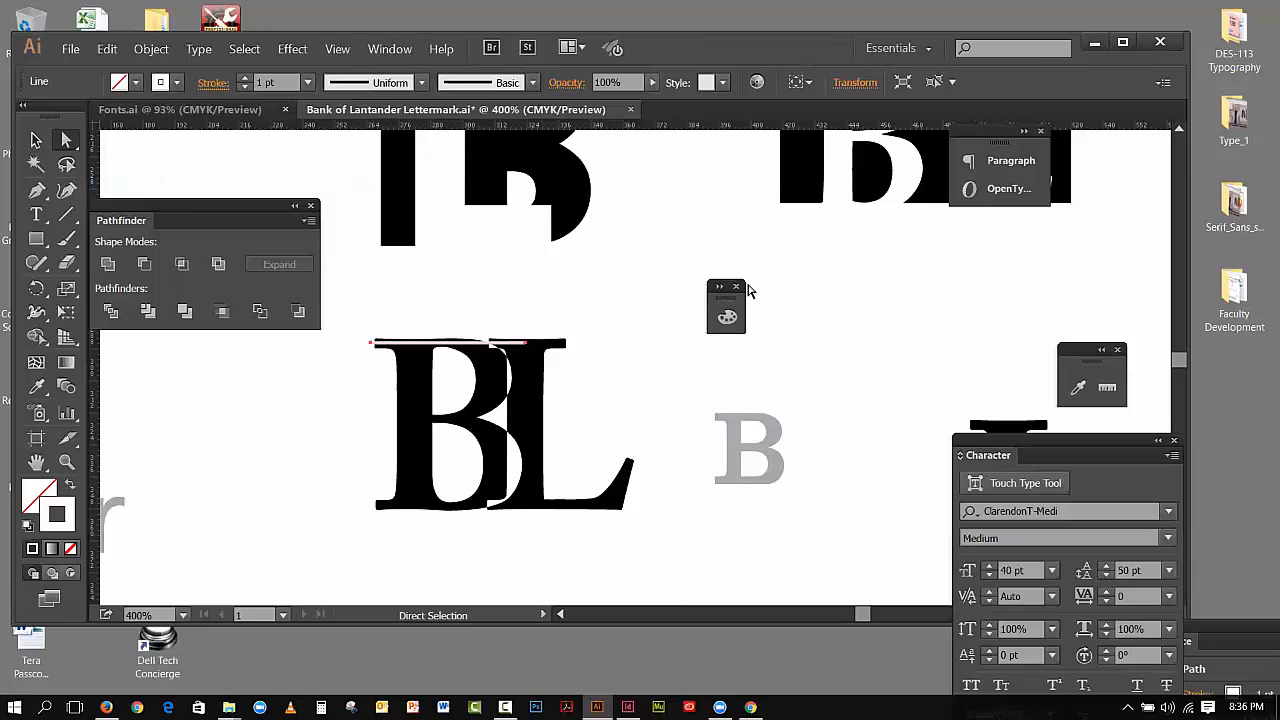
Move the duplicate white line straight down about 61 pt onto the B's bottom serif
key(shift+Down)
key(shift+Down)
key(shift+Down)
key(shift+Down)
key(shift+Down)
key(shift+Down)
key(shift+Down)
key(shift+Down)
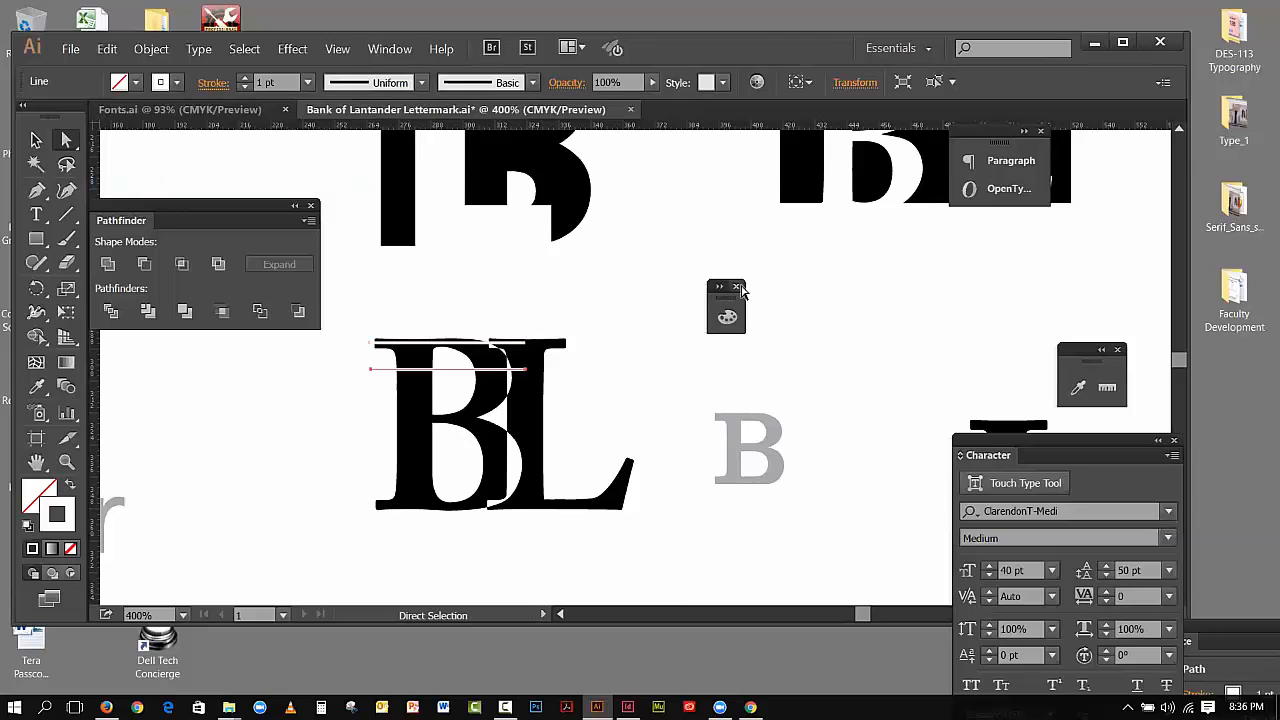
key(Down)
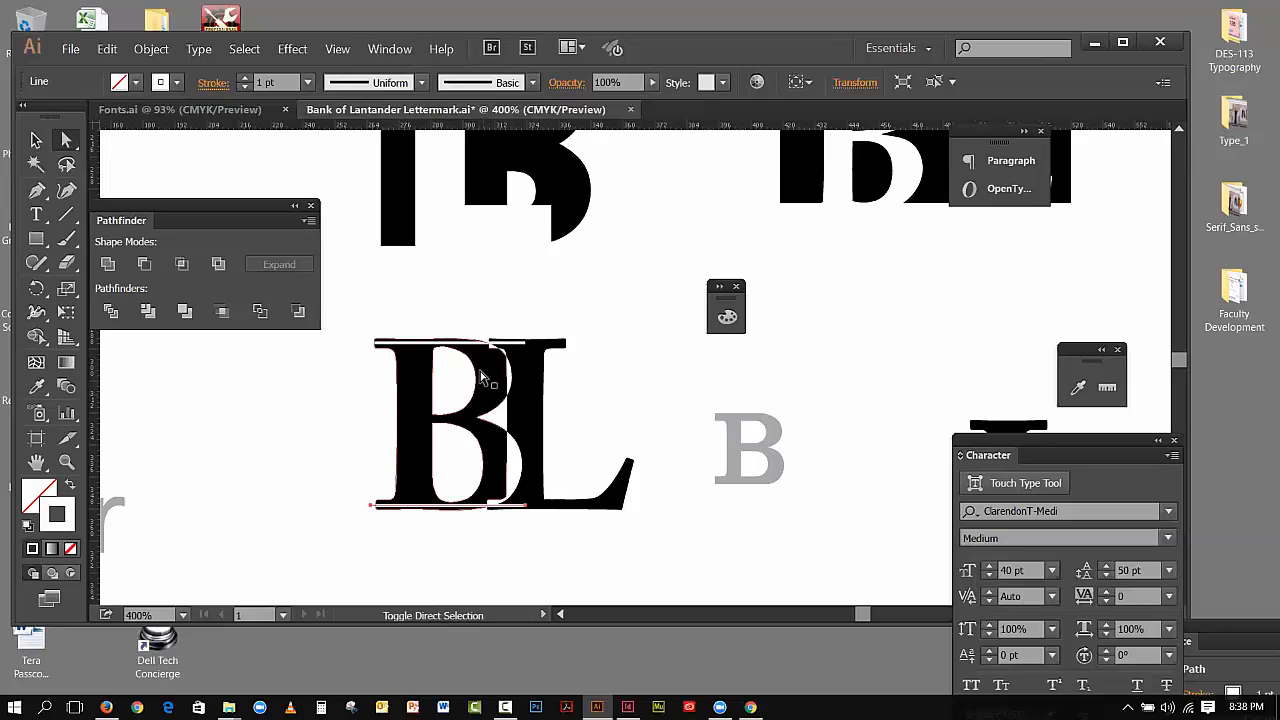
Hide the L piece of the lettermark, leaving the B and the two white lines on view
click(533, 403)
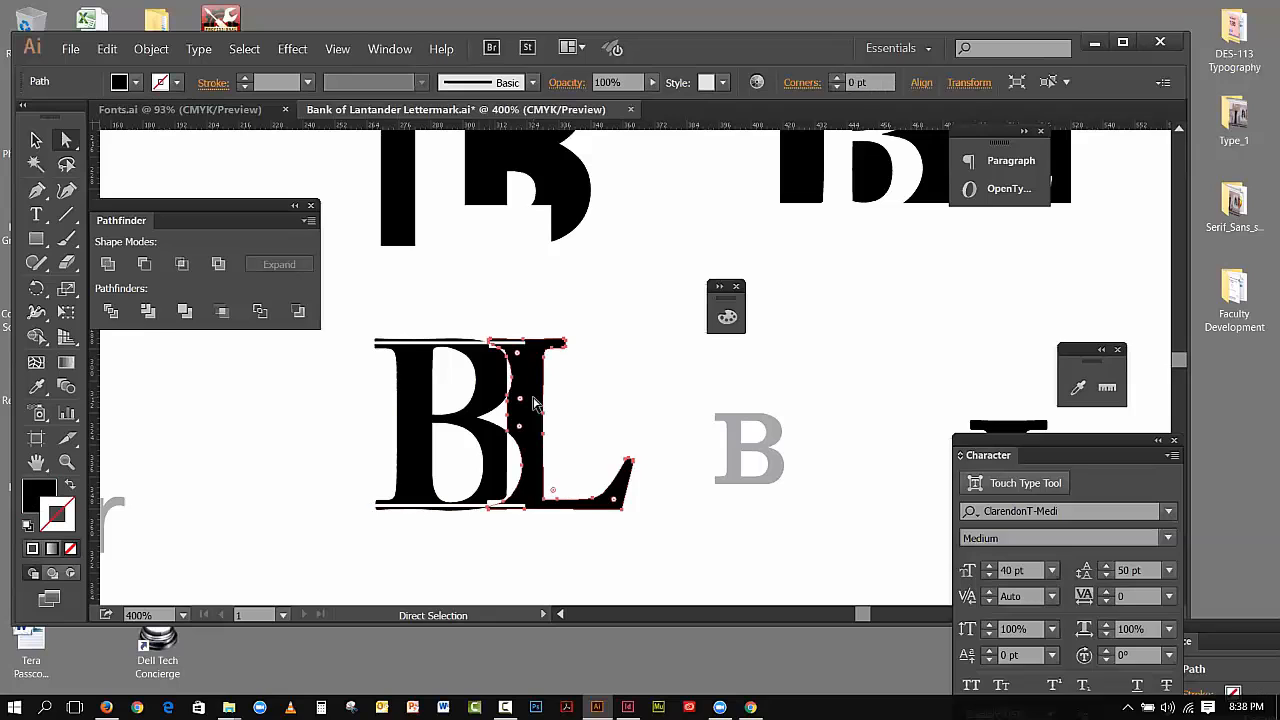
click(155, 50)
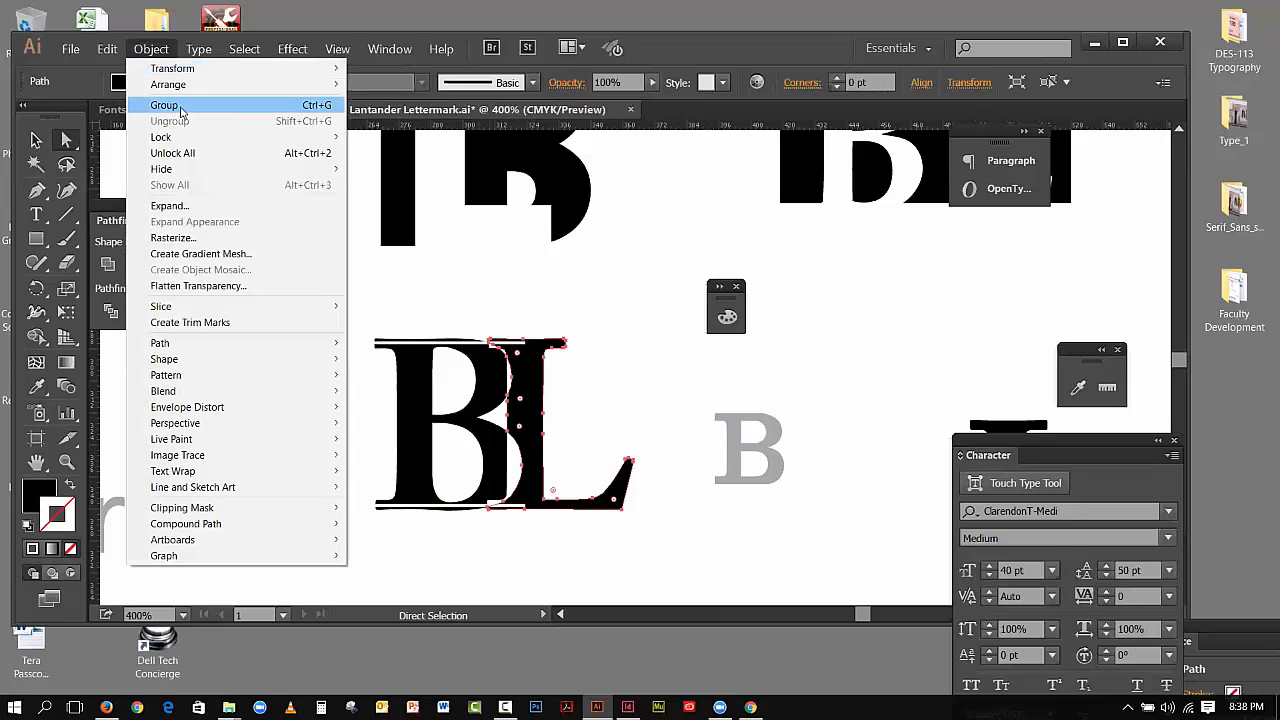
mouse_move(268, 175)
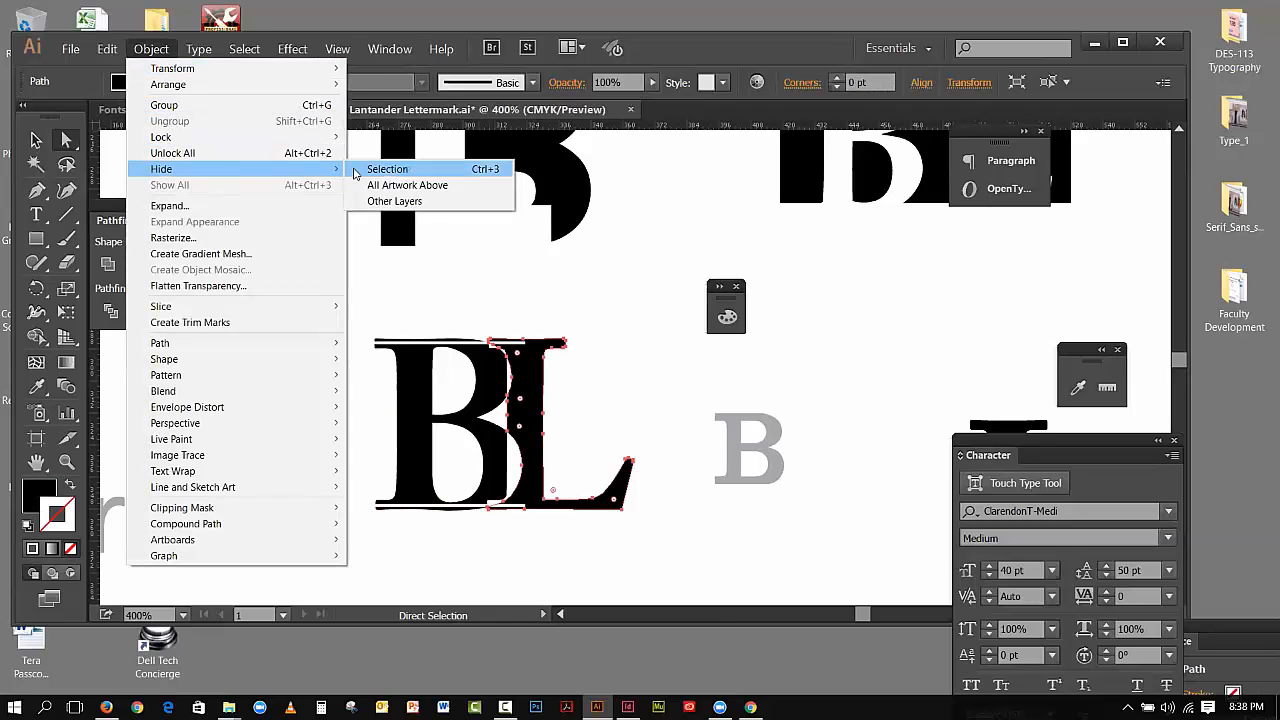
click(385, 169)
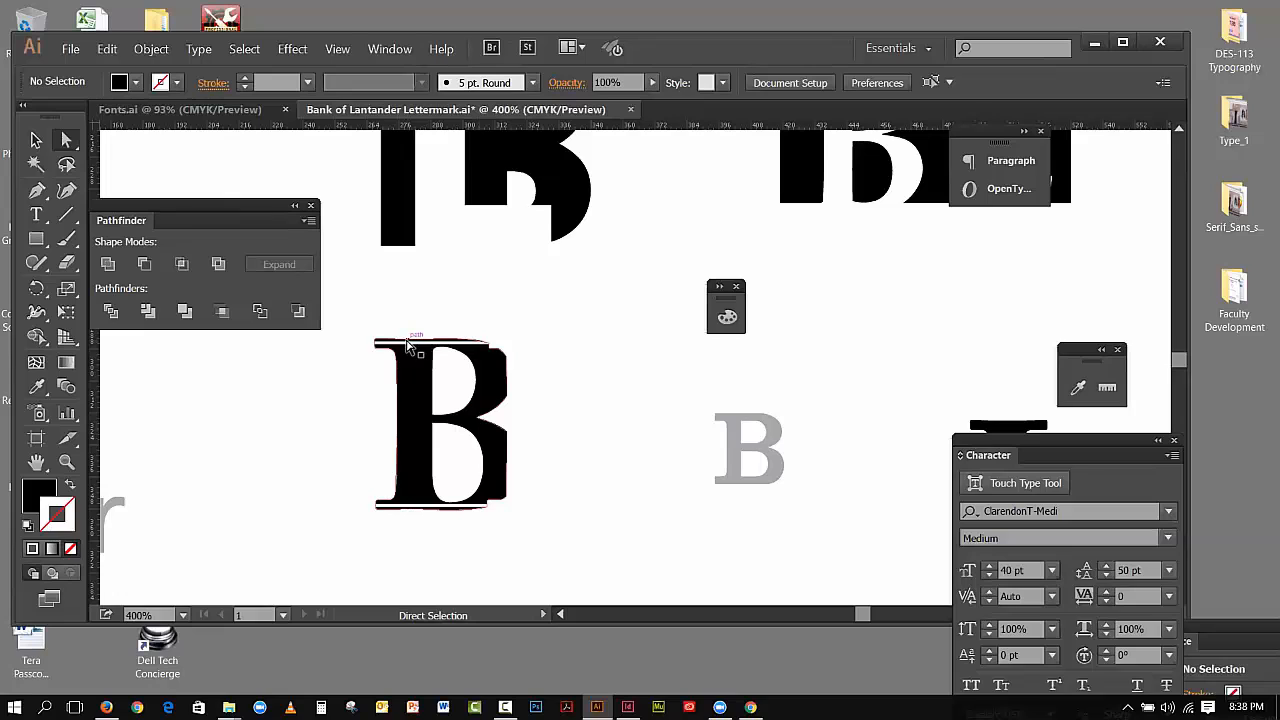
Outline the strokes of the white lines on the B's top and bottom serifs
click(408, 345)
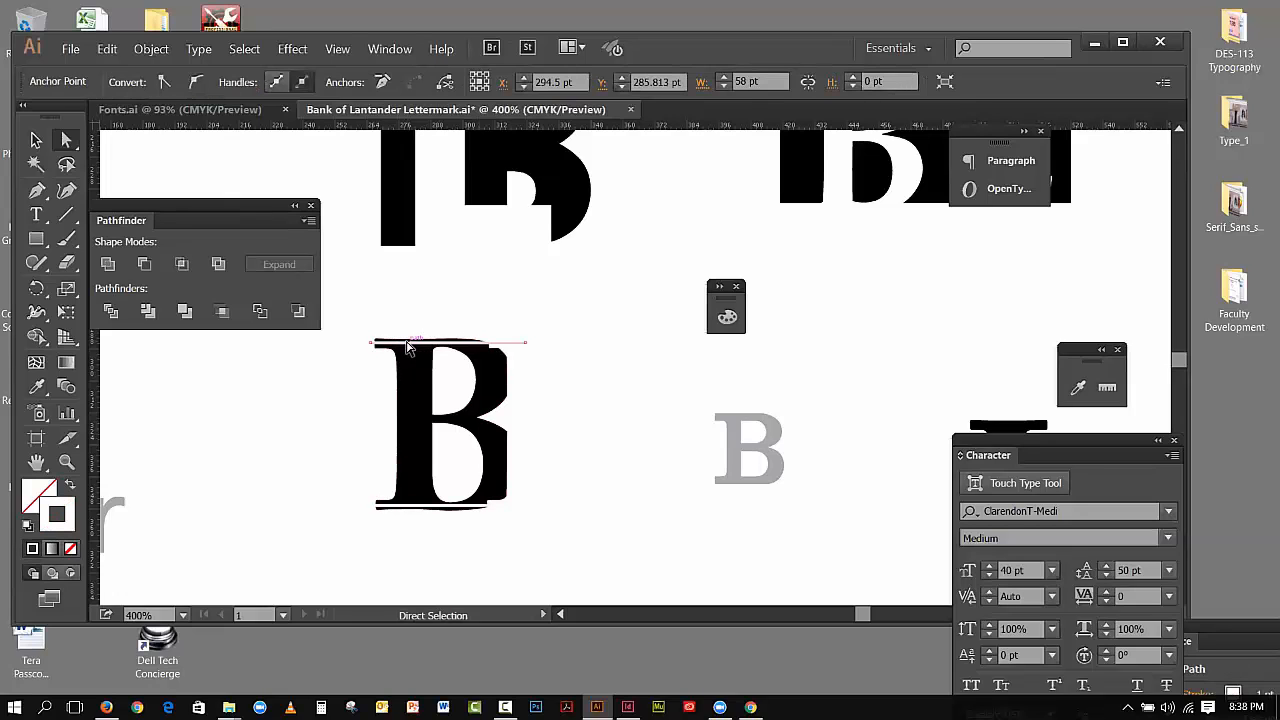
shift+click(457, 507)
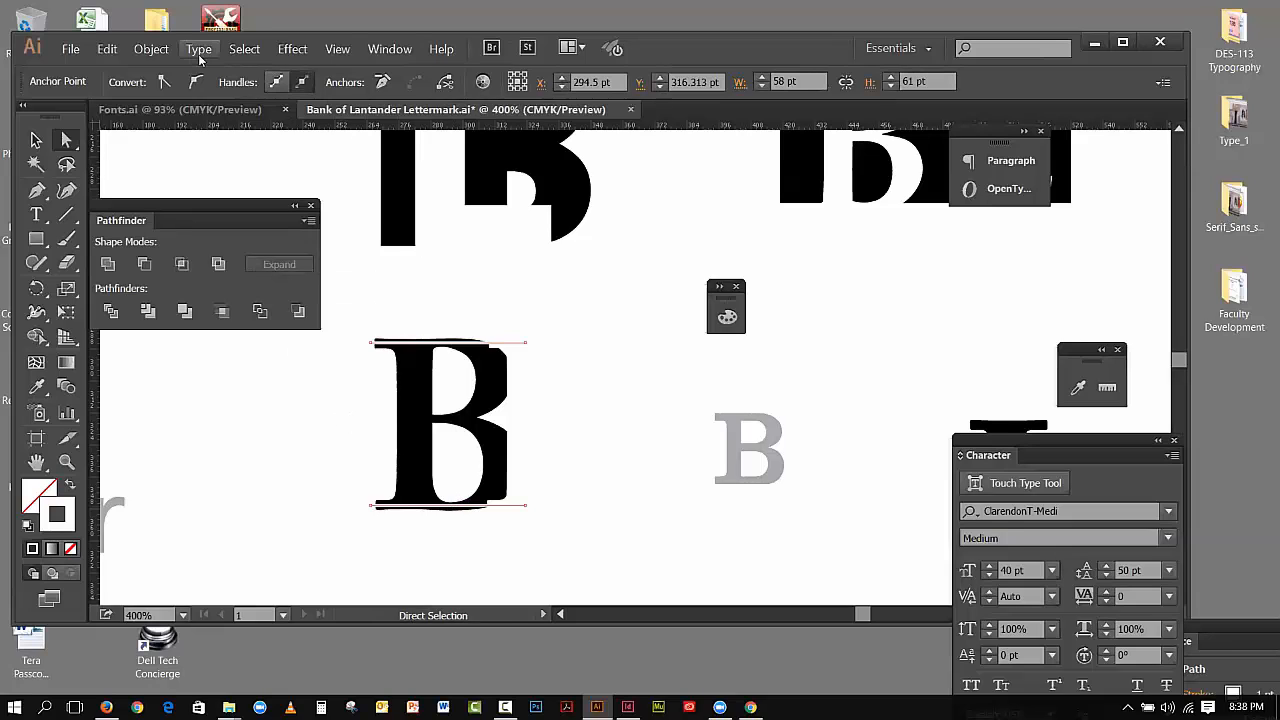
click(152, 49)
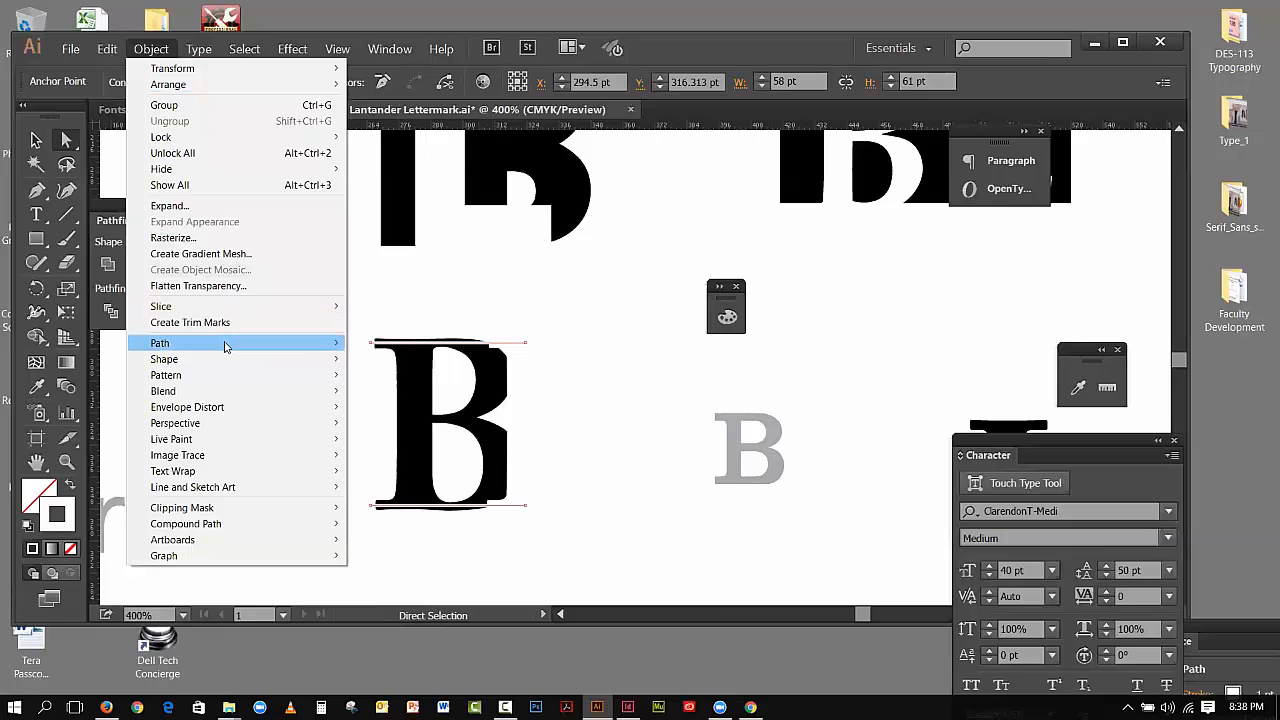
mouse_move(225, 345)
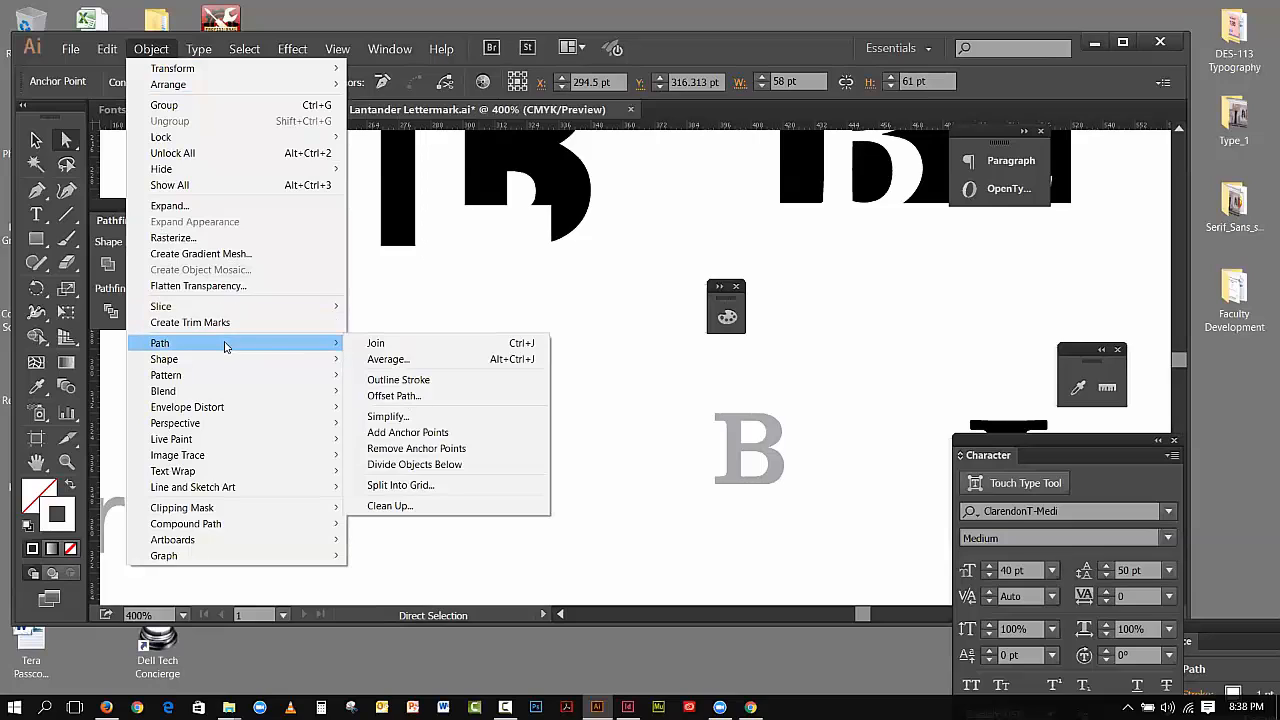
click(400, 379)
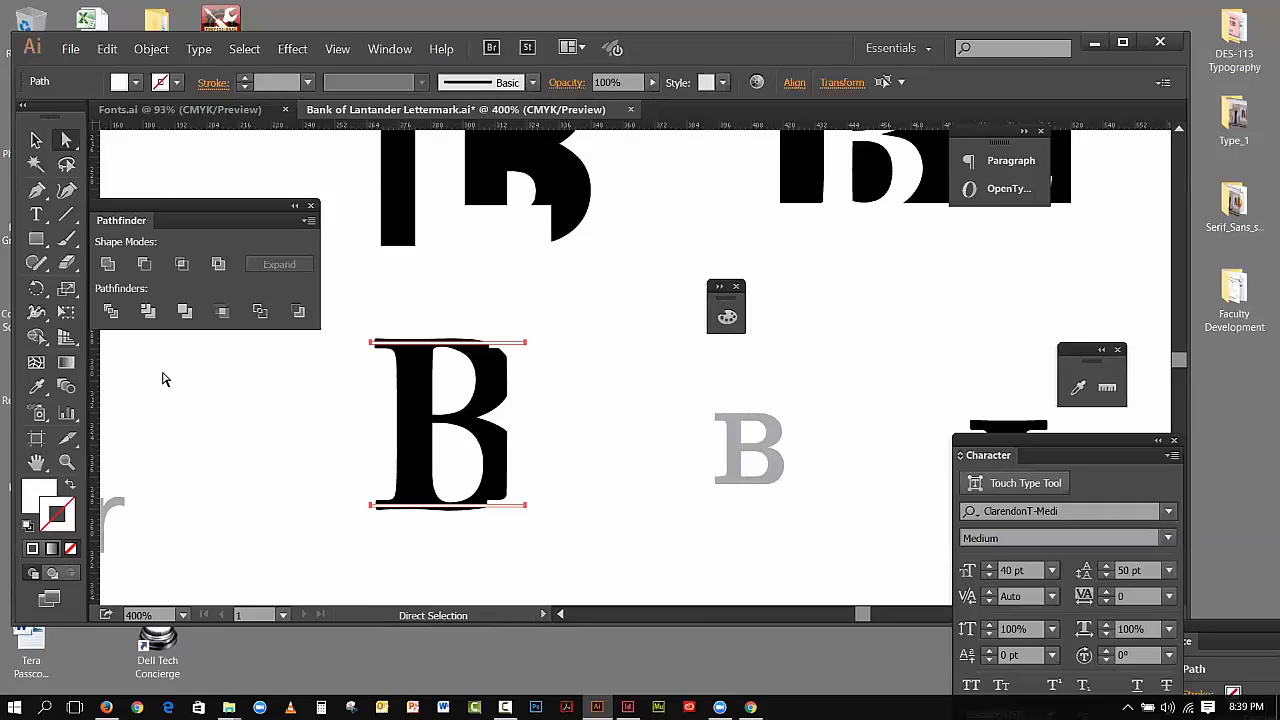
Inspect the outlined line at the B's top serif up close and undo the stroke outlining
click(66, 461)
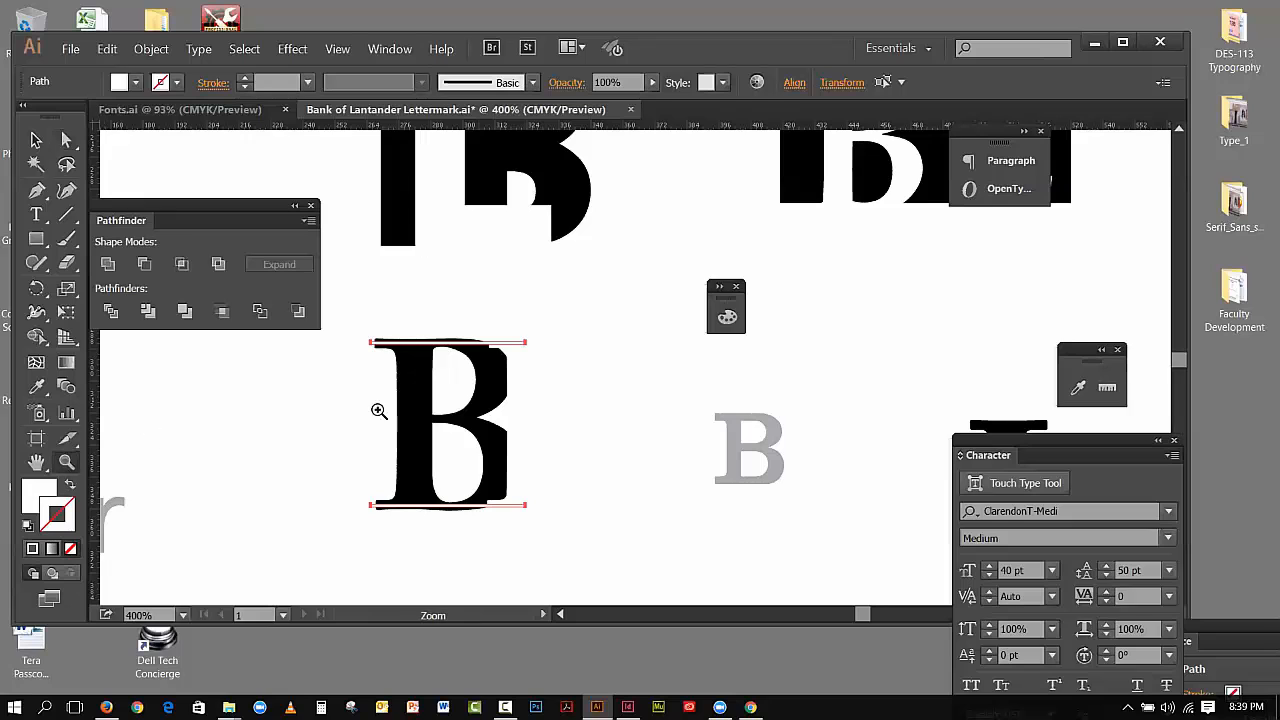
click(485, 343)
click(520, 372)
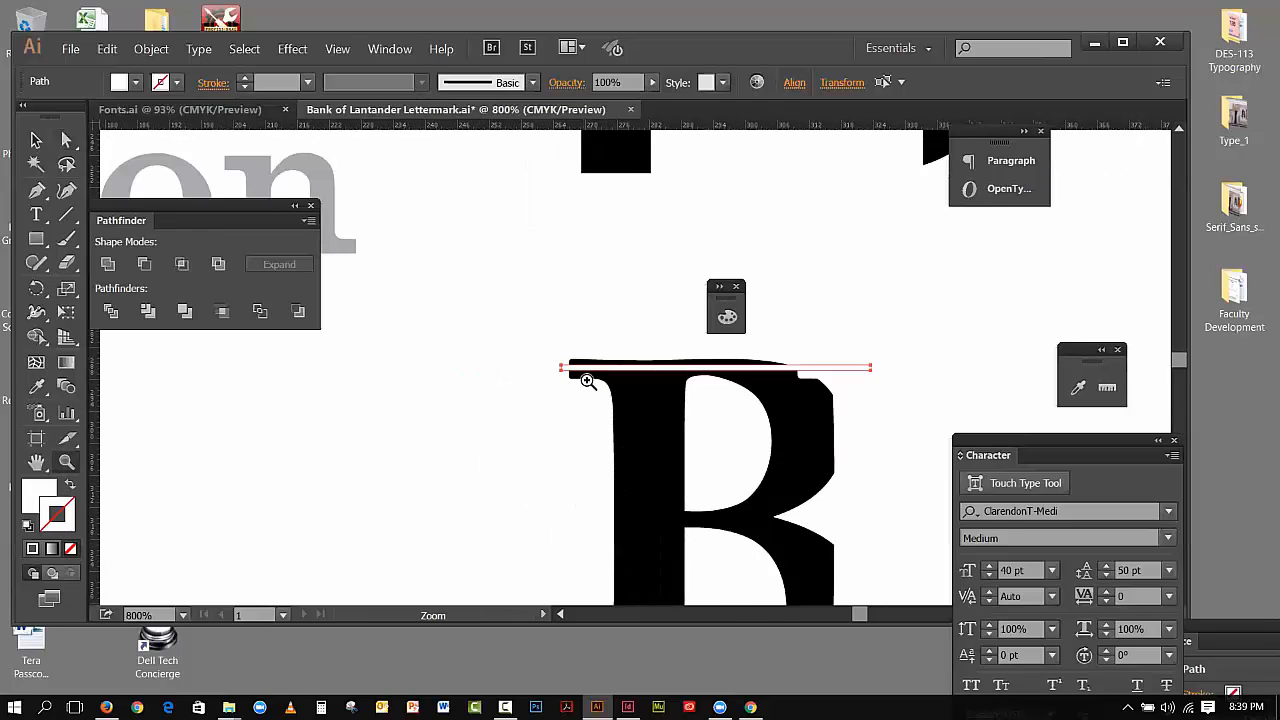
click(585, 371)
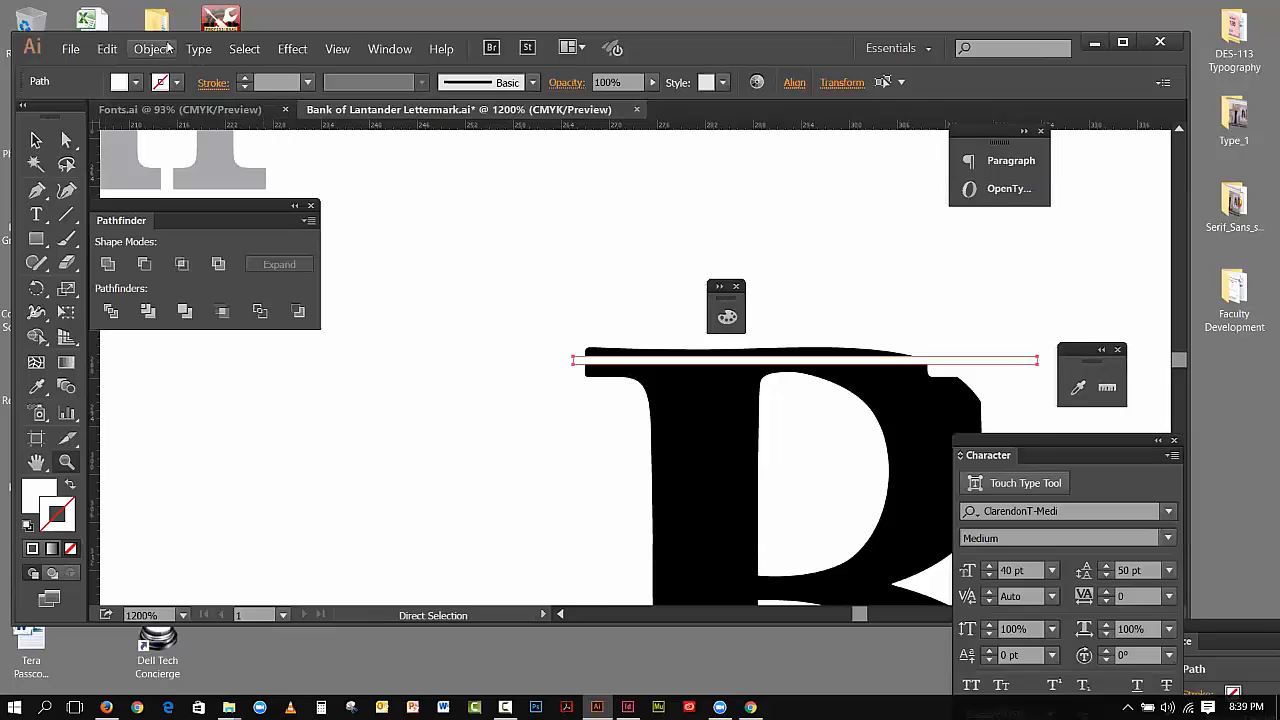
click(107, 48)
click(130, 70)
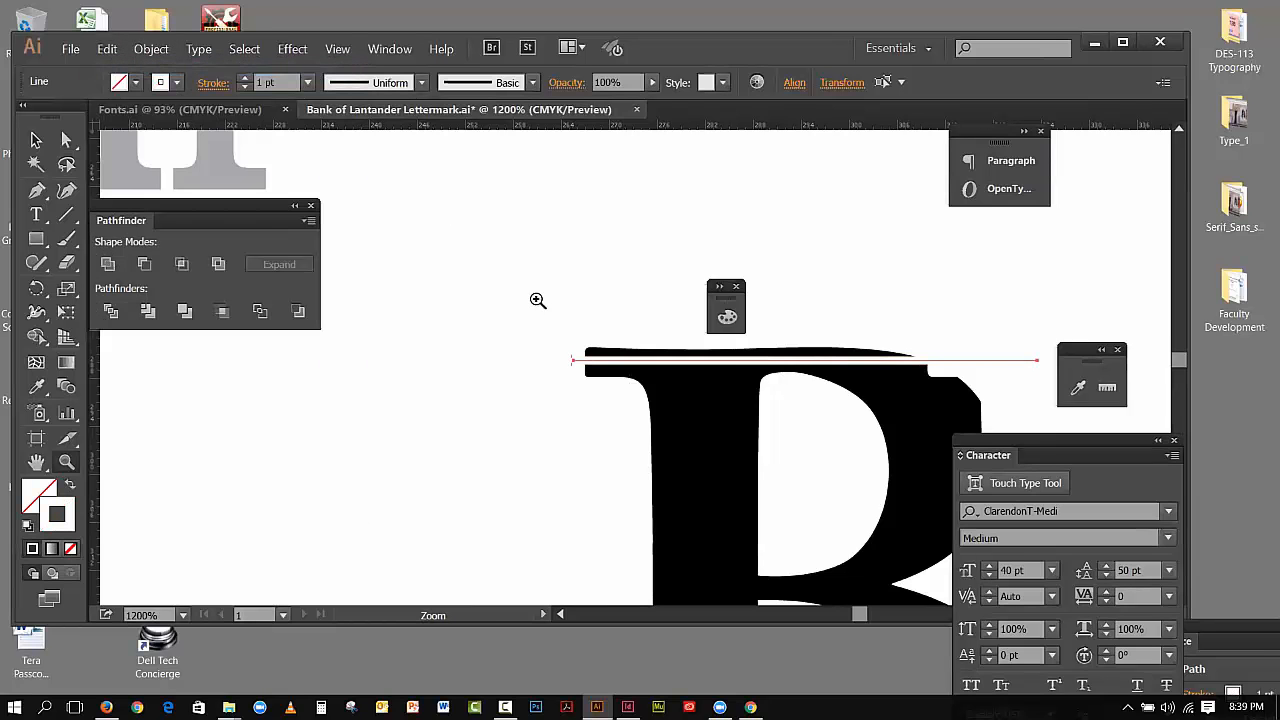
Apply Outline Stroke again to both white lines, turning them into filled shapes
click(34, 140)
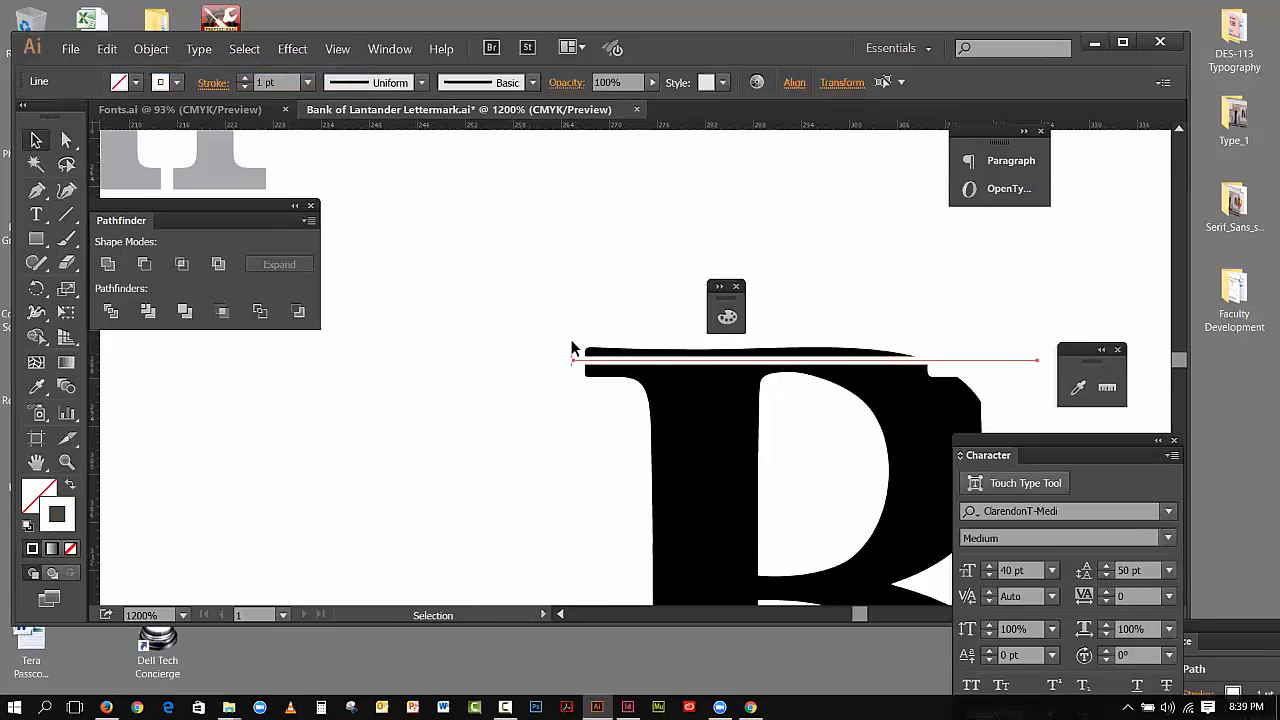
shift+click(620, 374)
click(155, 49)
mouse_move(229, 350)
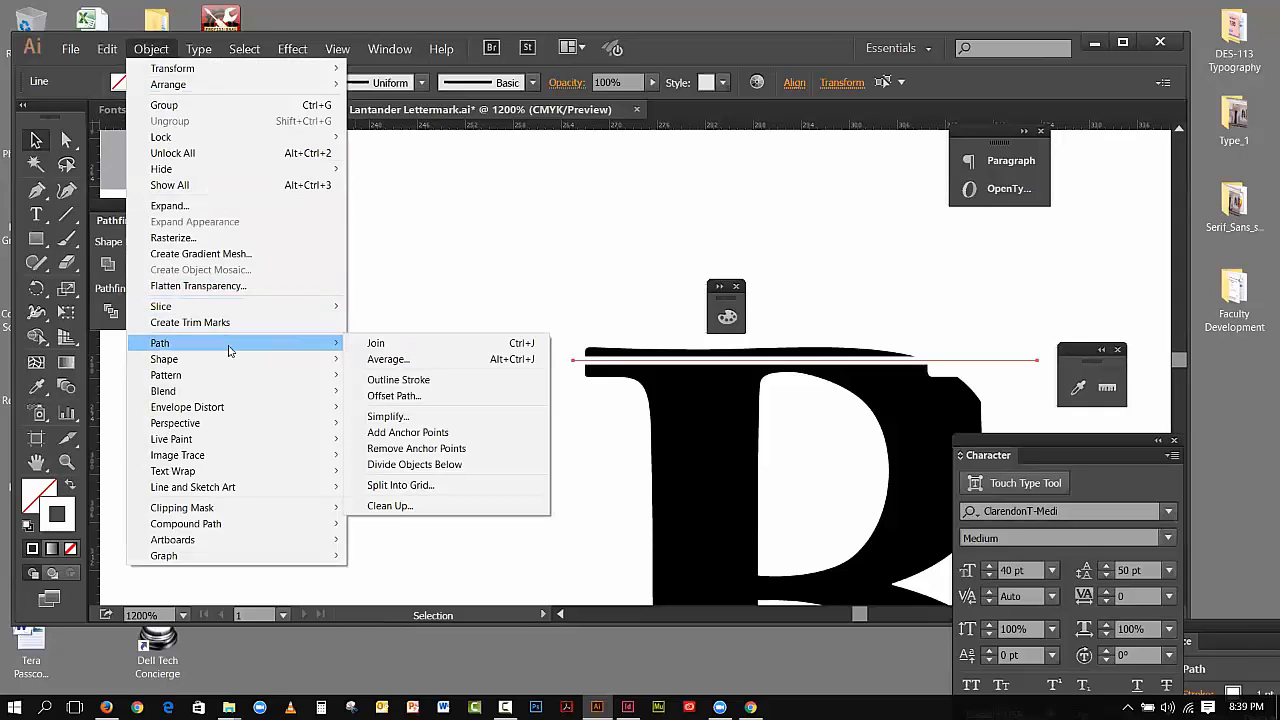
click(418, 380)
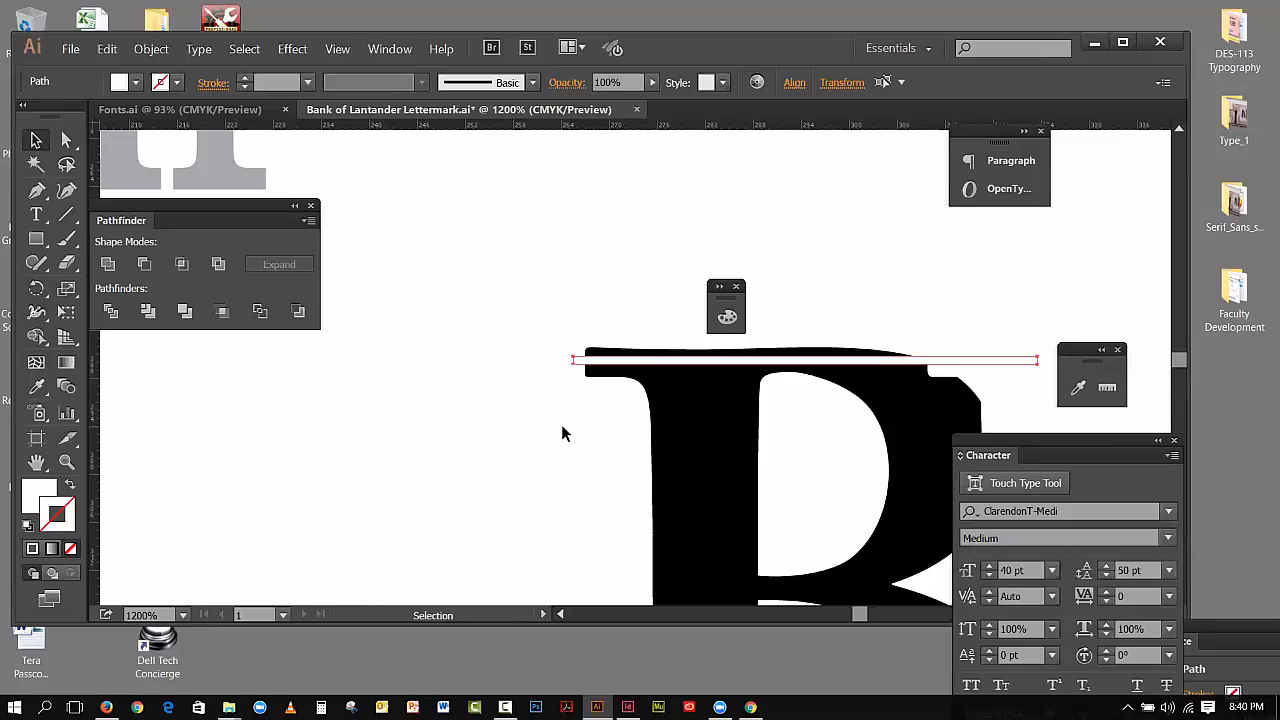
Move the Character panel and the collapsed Color panel clear of the B
click(339, 49)
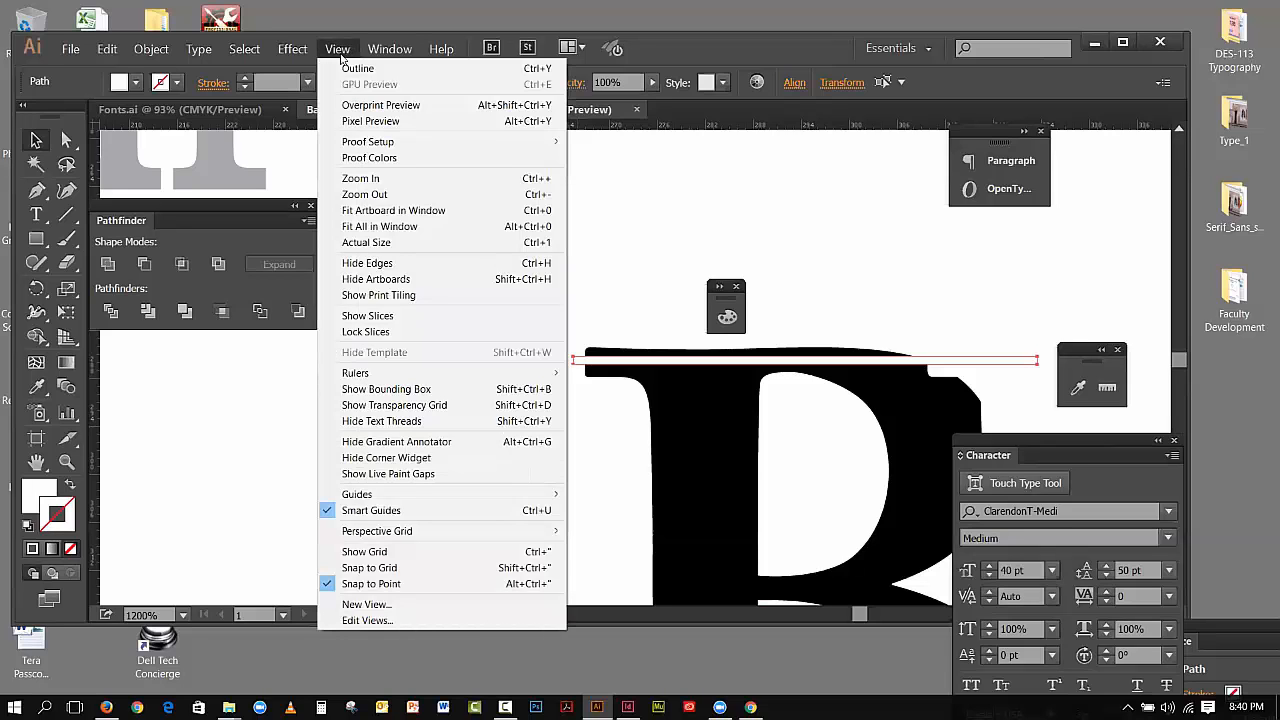
click(352, 211)
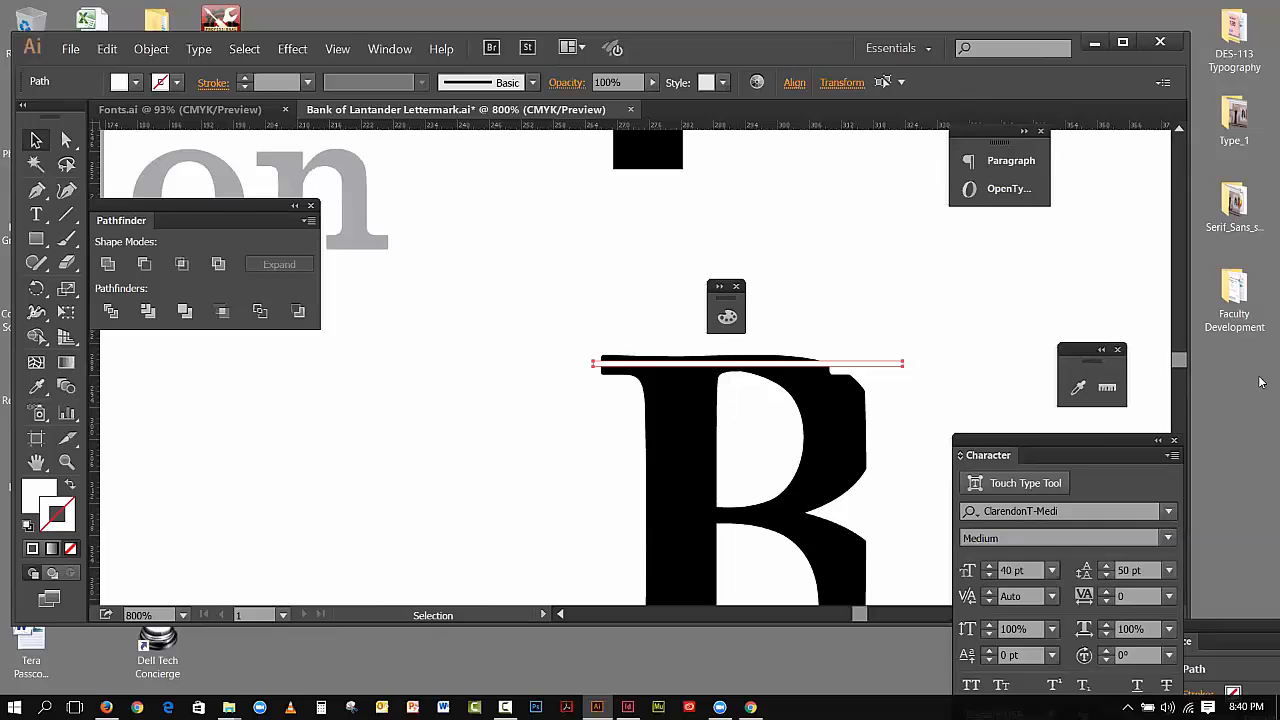
drag(1129, 438, 1114, 134)
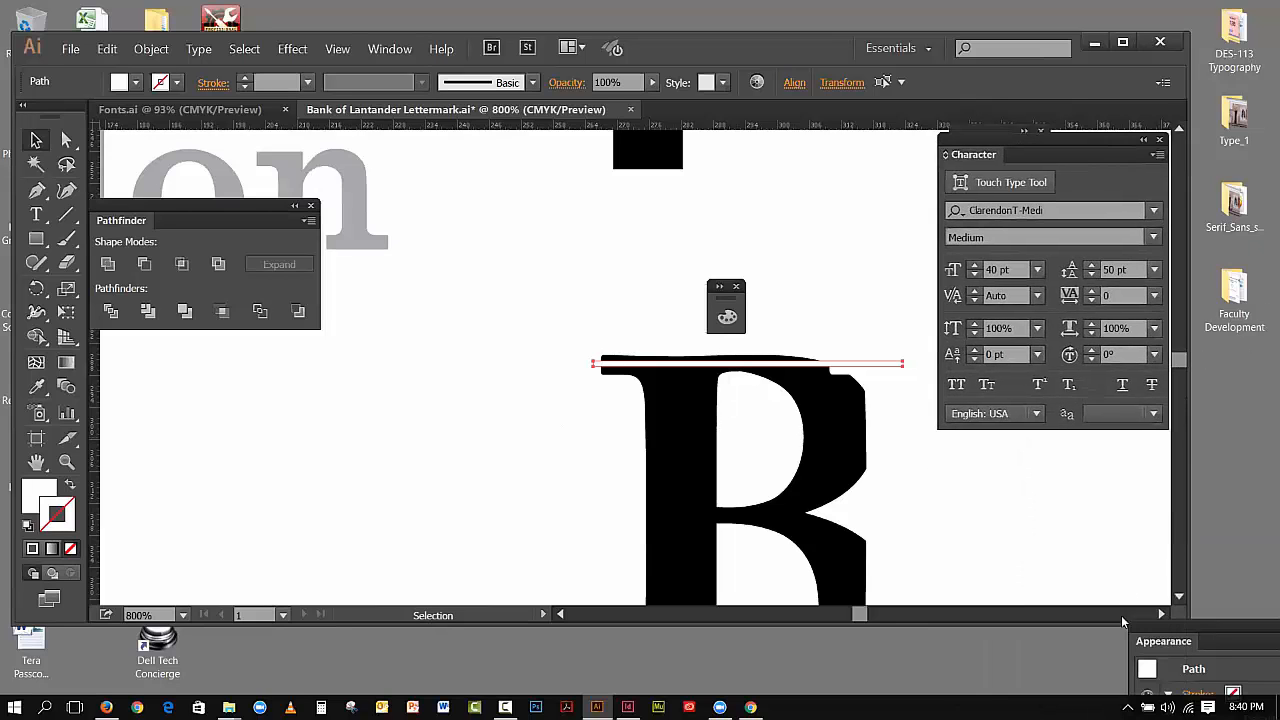
click(1179, 598)
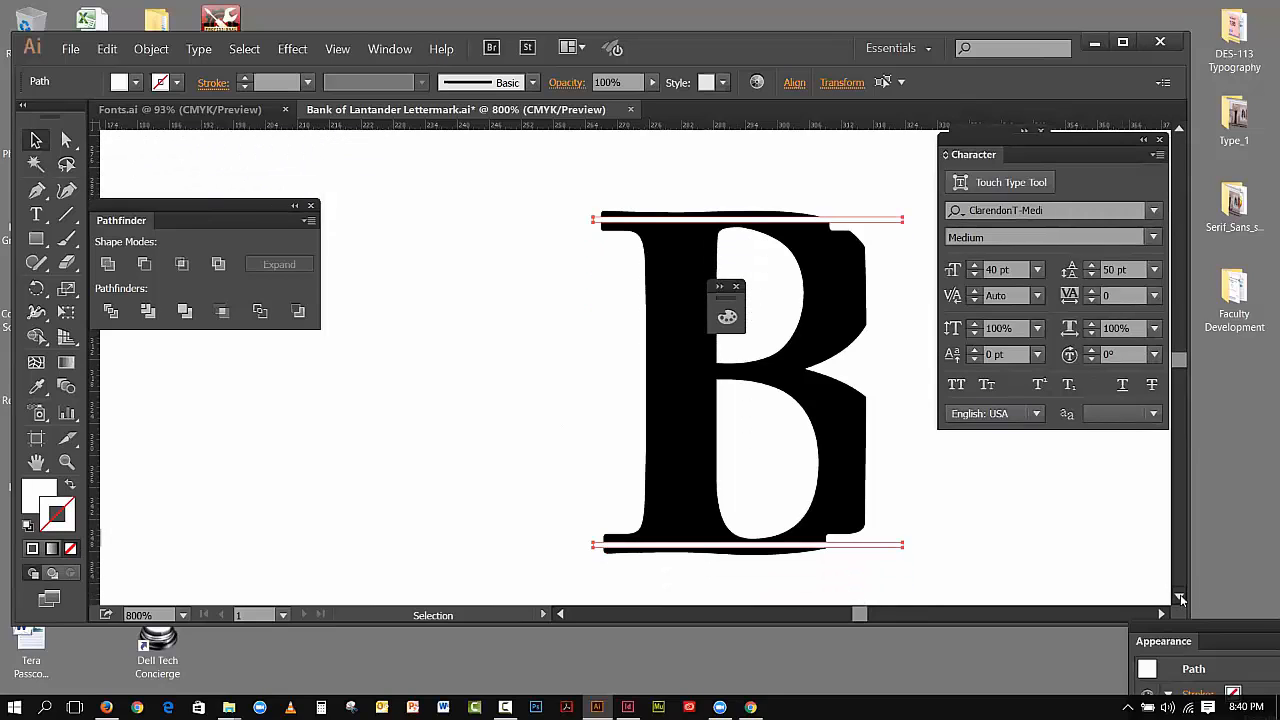
click(1180, 598)
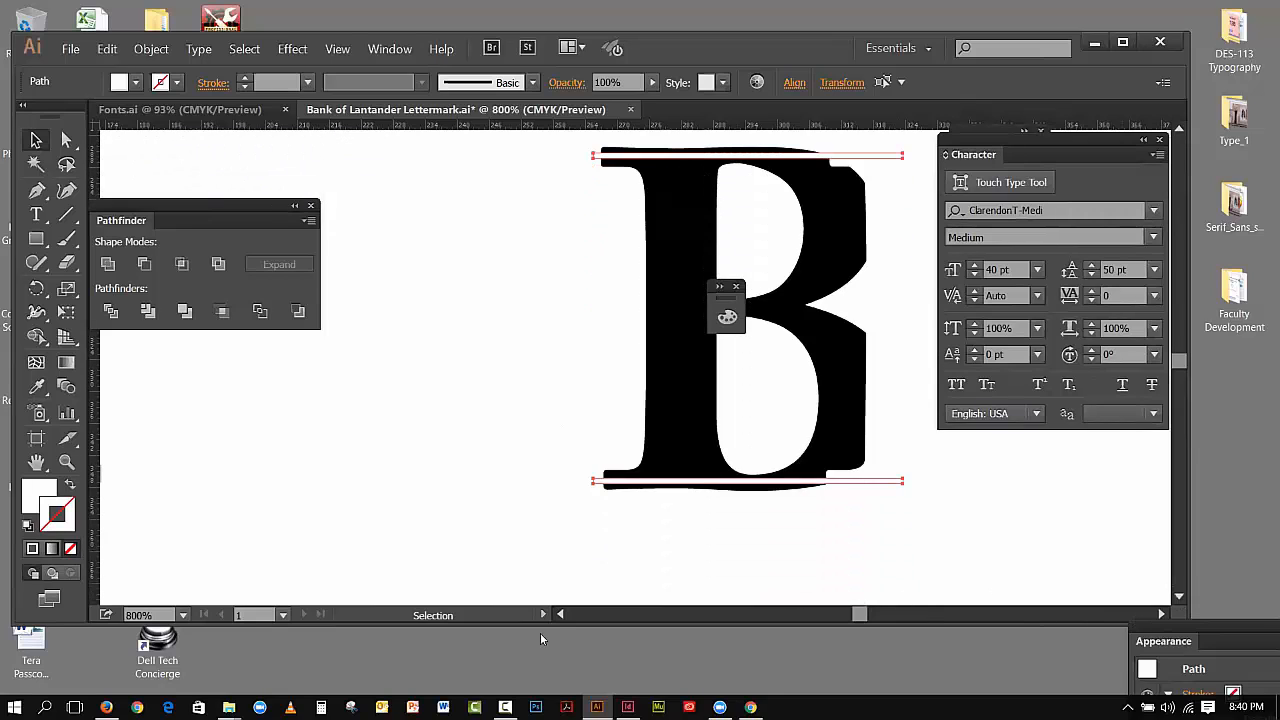
click(561, 614)
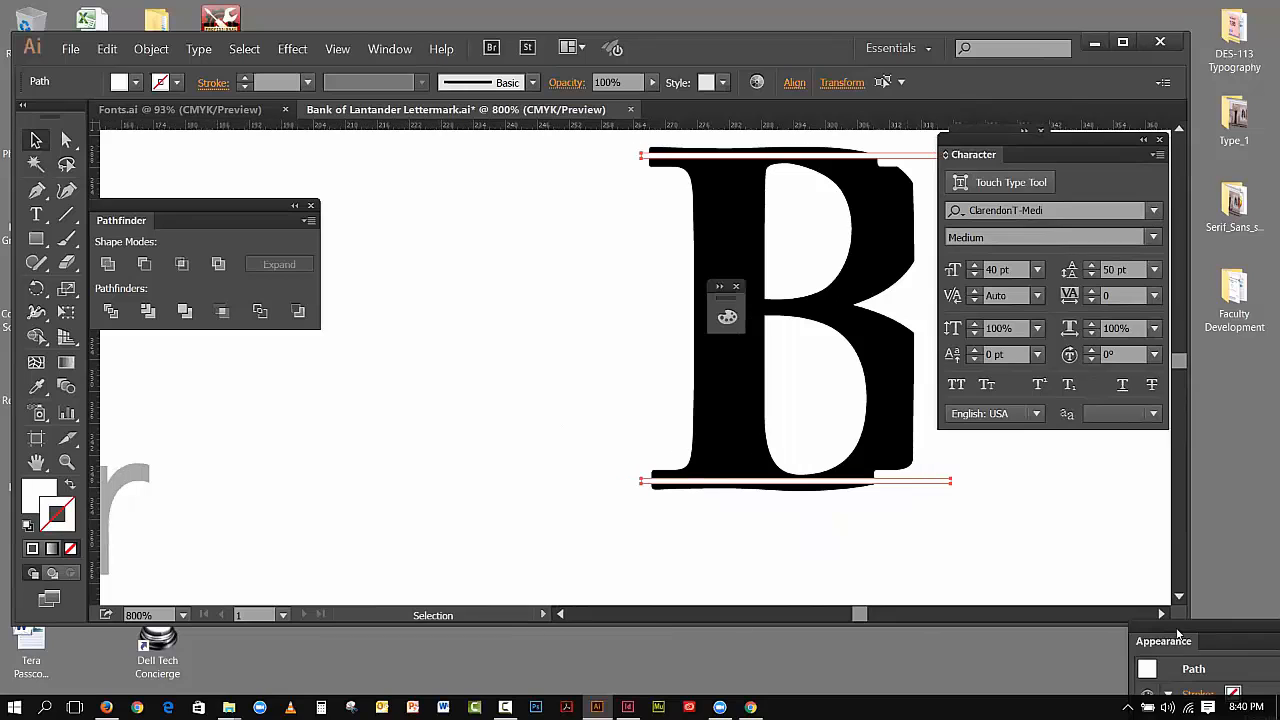
click(1163, 615)
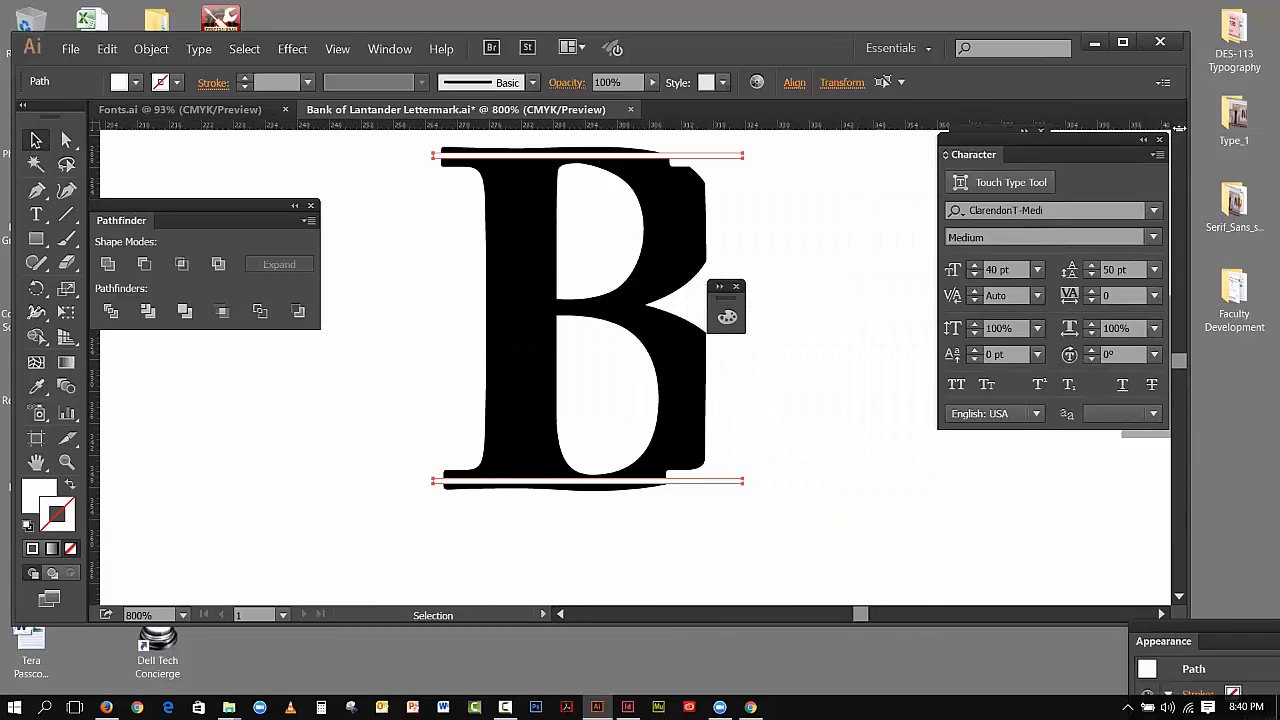
scroll(912, 193, up, 2)
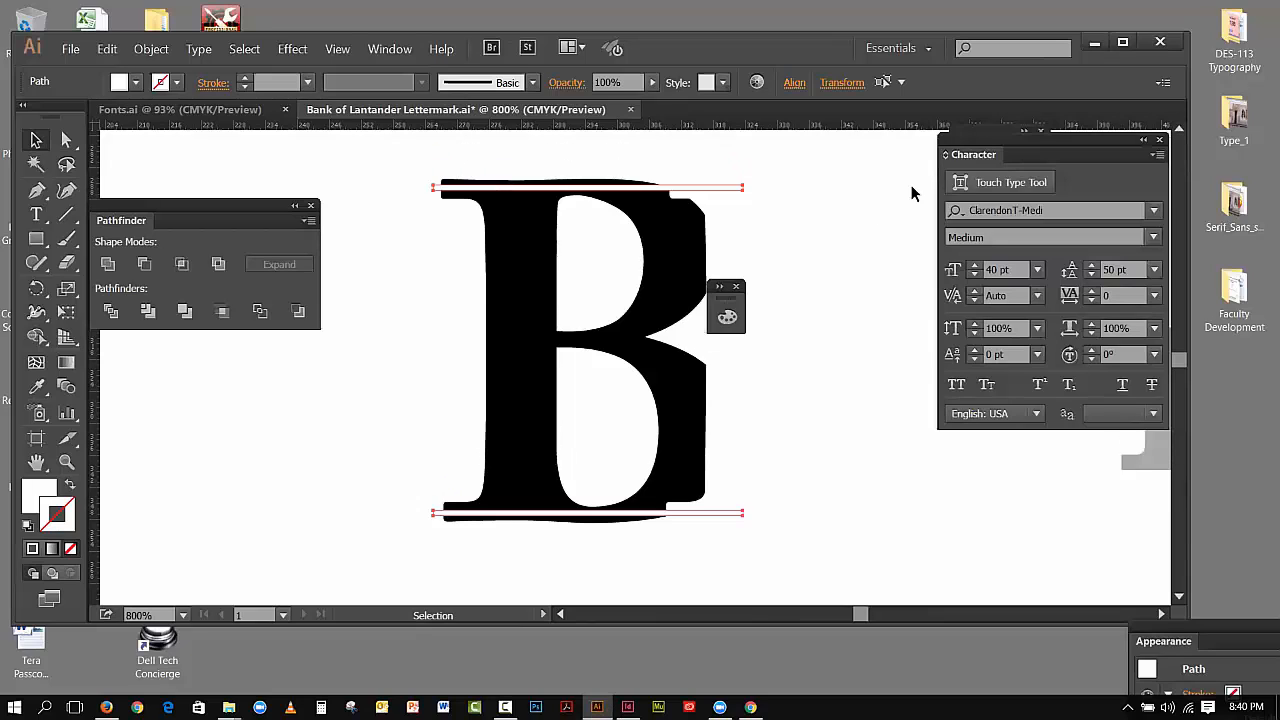
drag(732, 298, 902, 271)
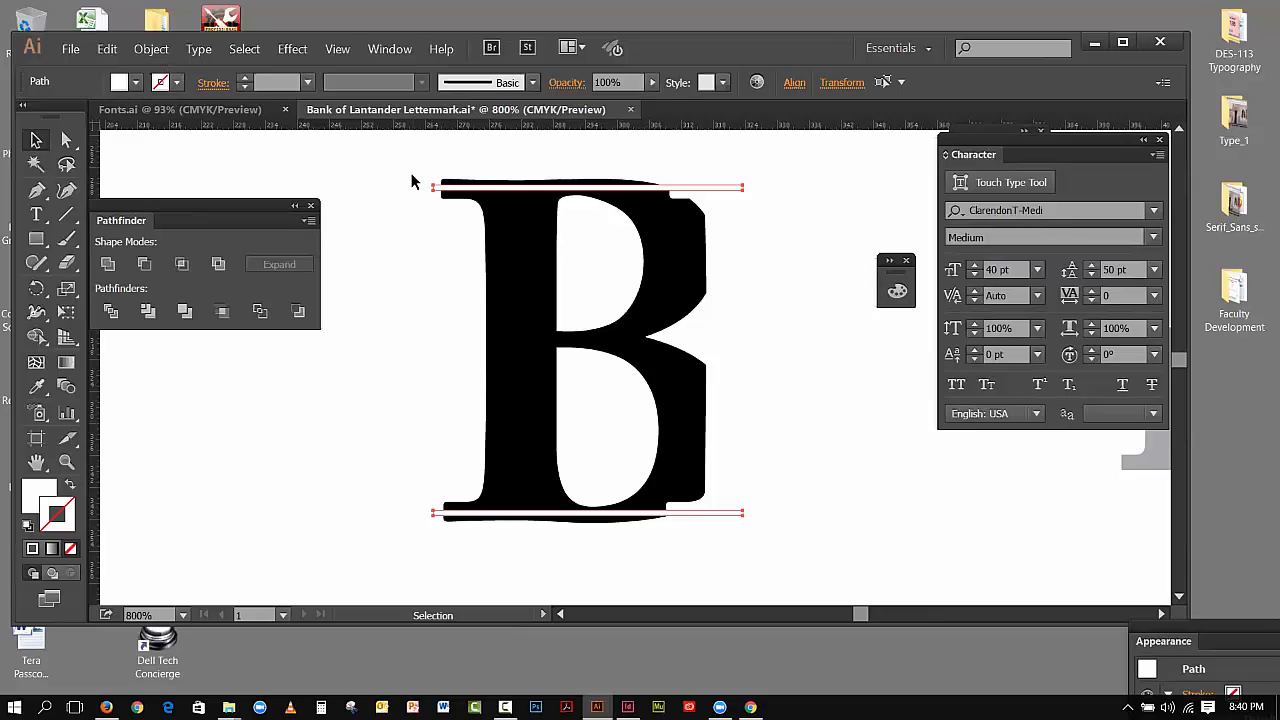
Set the blend options for the two white bars to Specified Steps with 18 steps
click(154, 52)
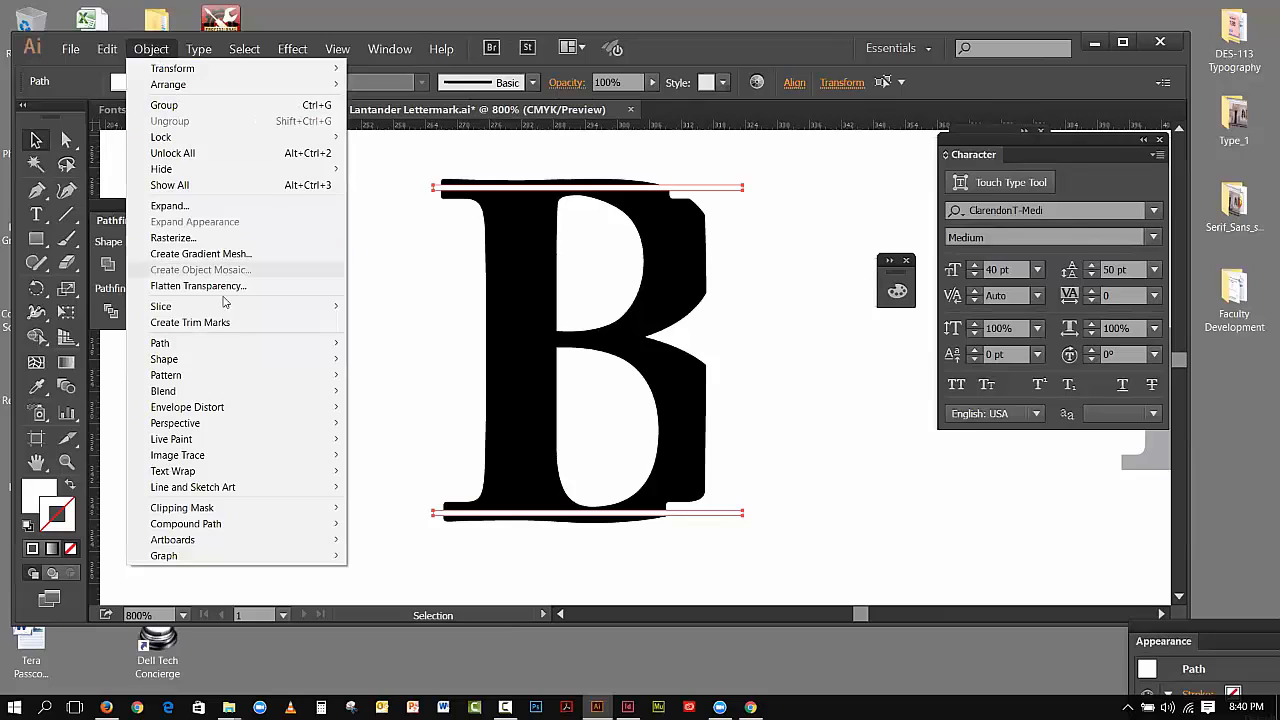
mouse_move(205, 391)
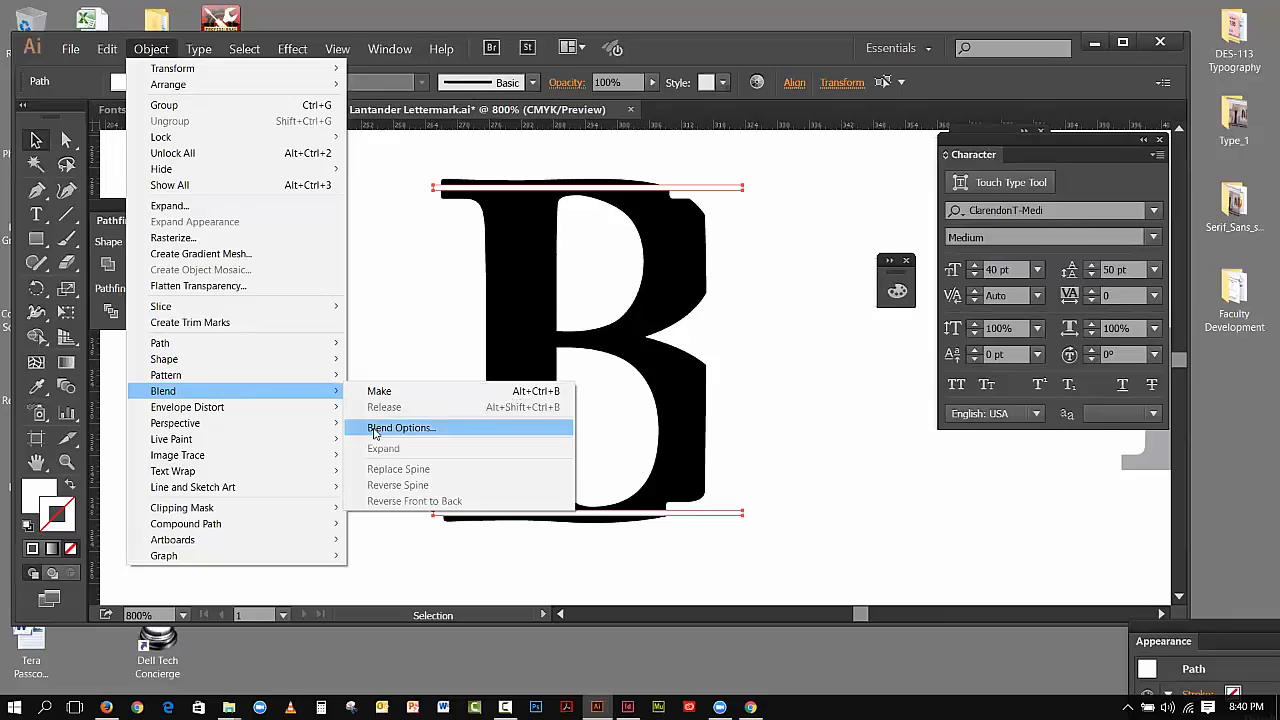
click(377, 427)
drag(345, 230, 322, 232)
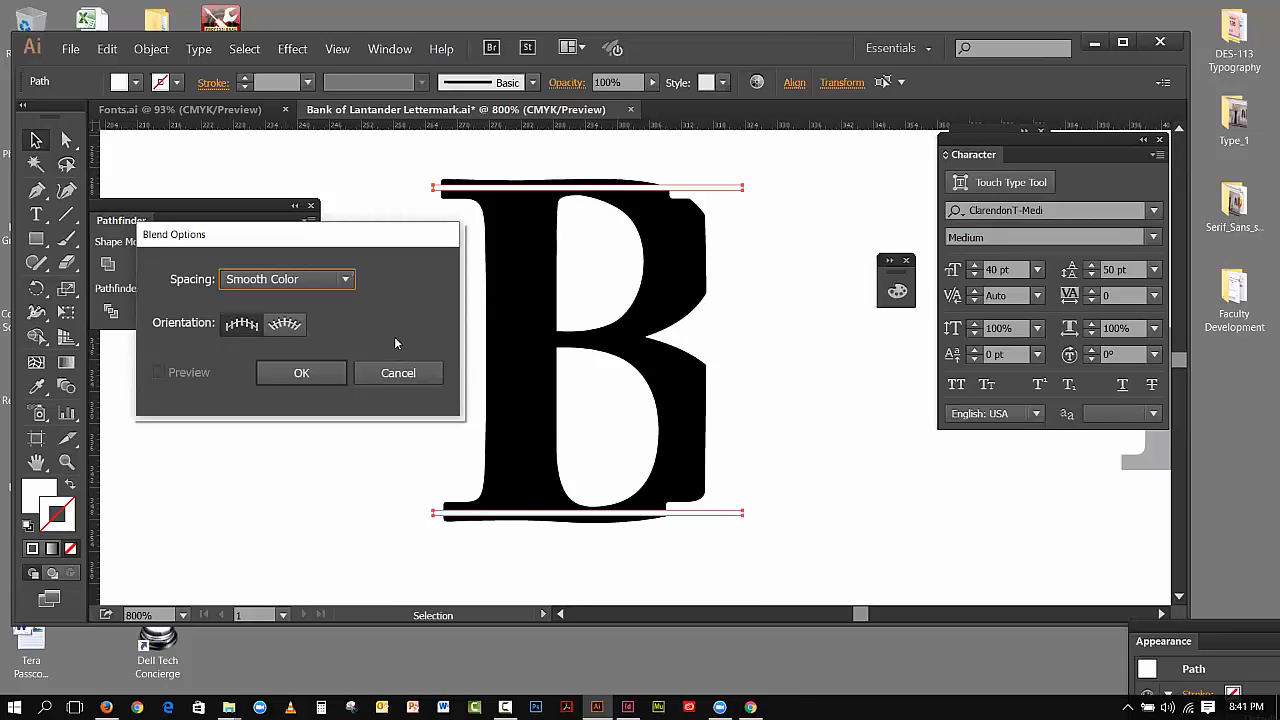
click(340, 279)
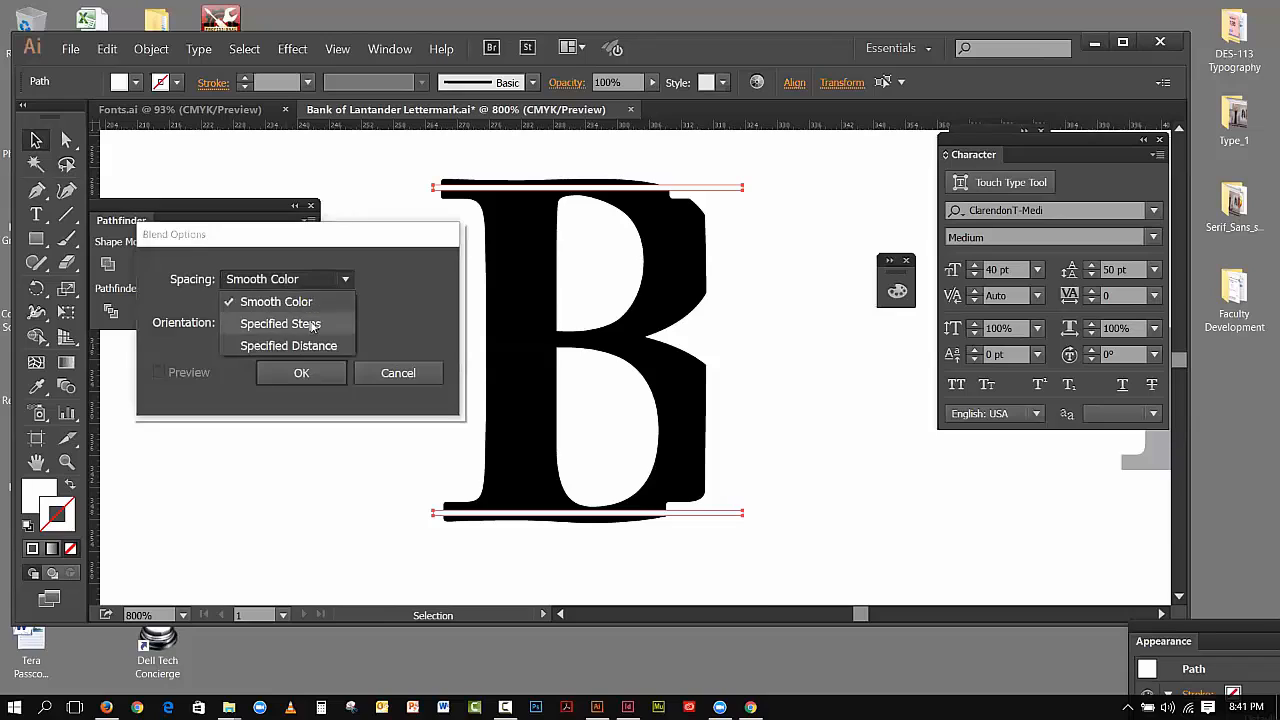
click(313, 324)
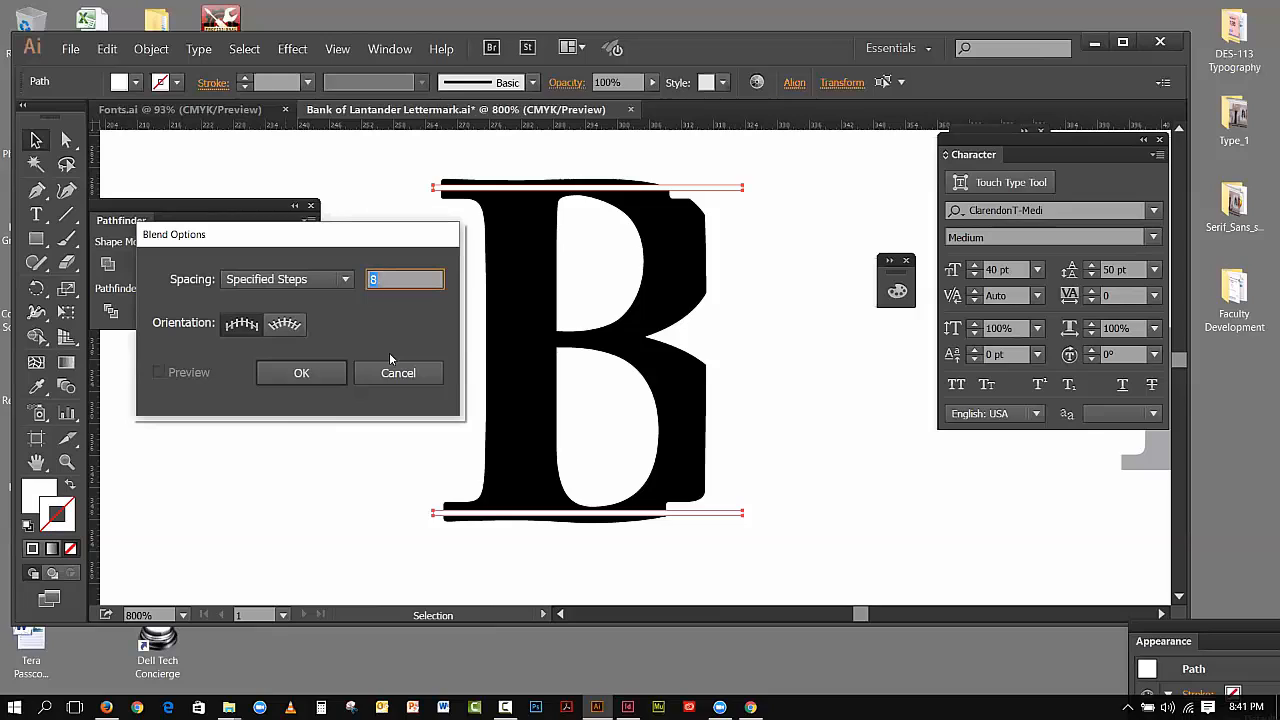
text(18)
click(320, 371)
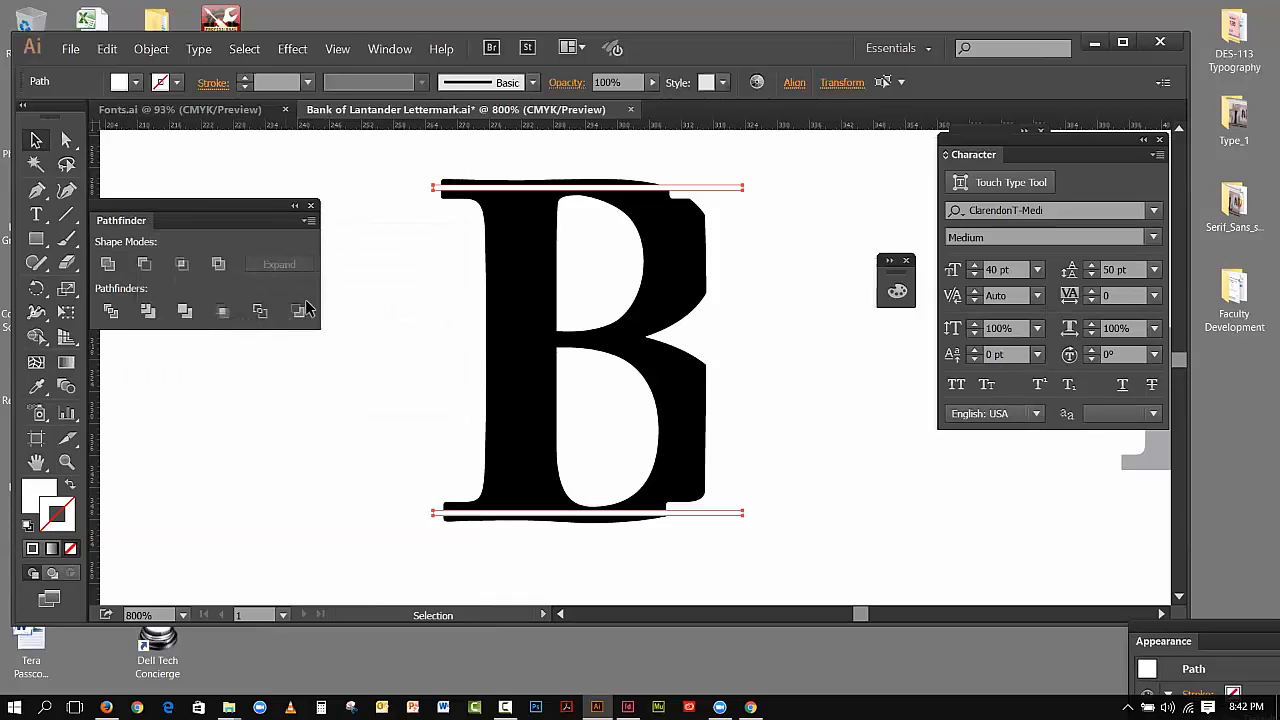
Make a blend between the top and bottom white bars across the B and deselect it
click(163, 50)
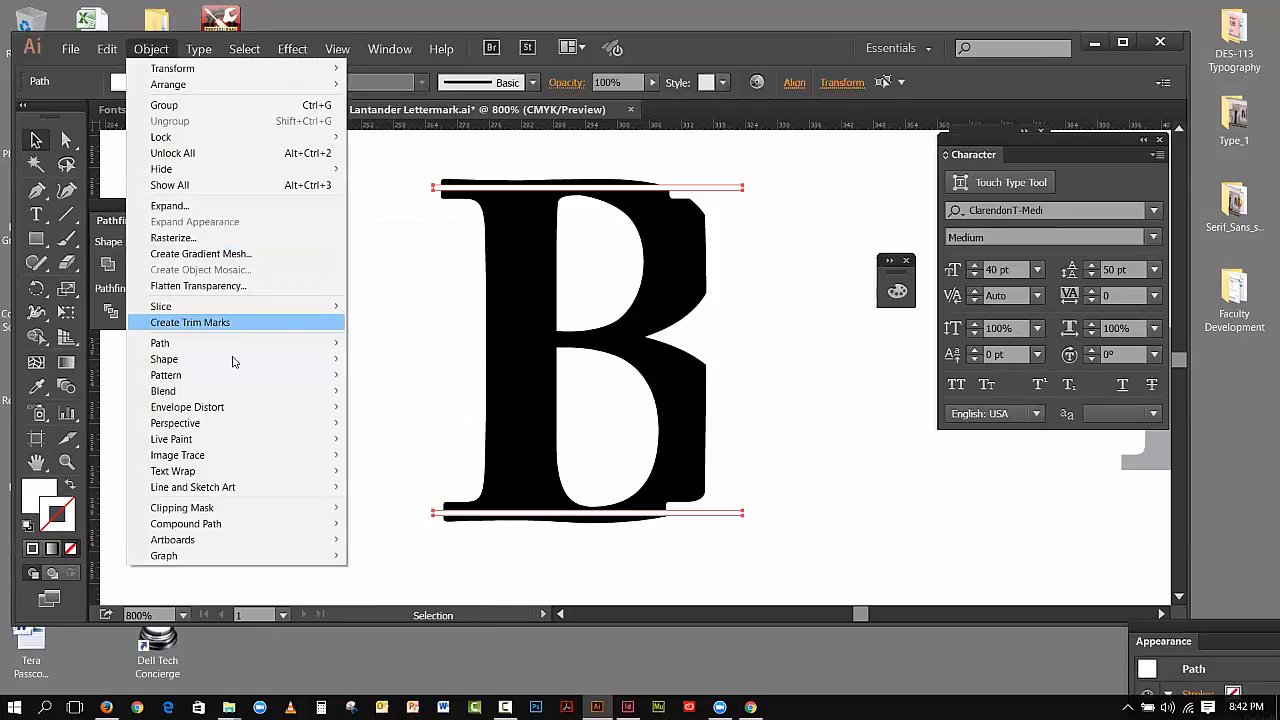
mouse_move(230, 390)
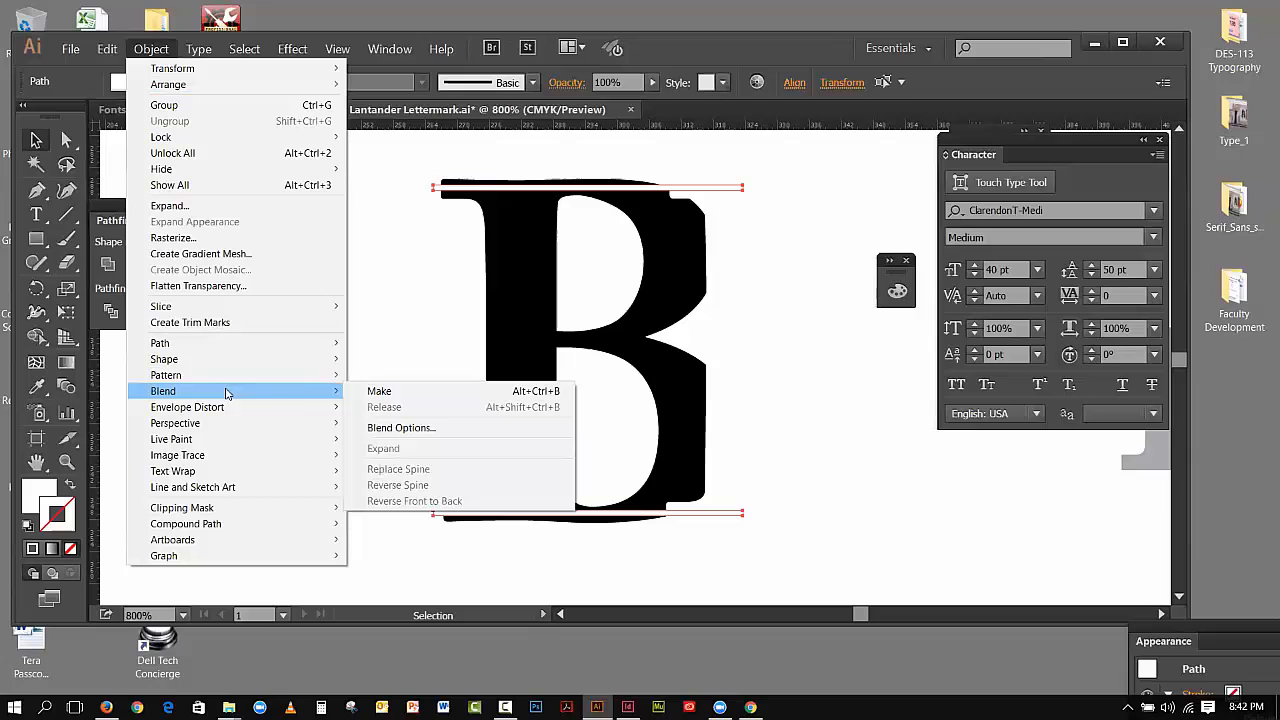
click(352, 392)
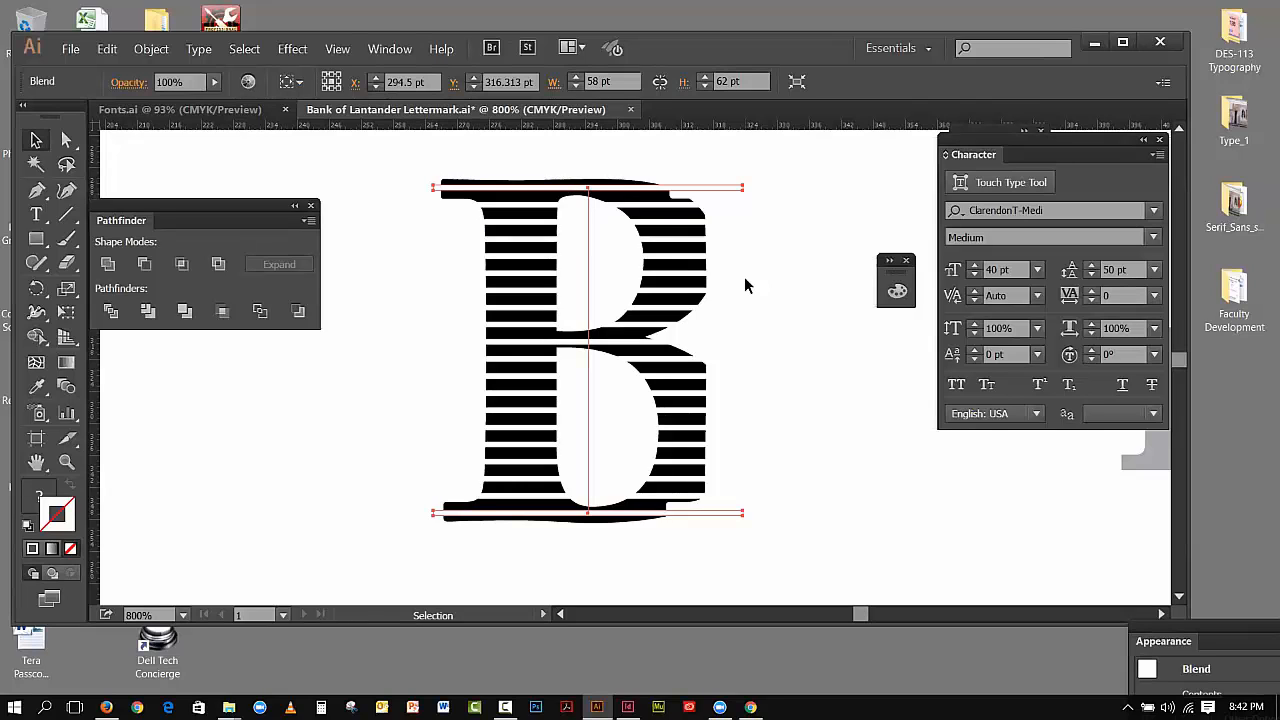
click(749, 224)
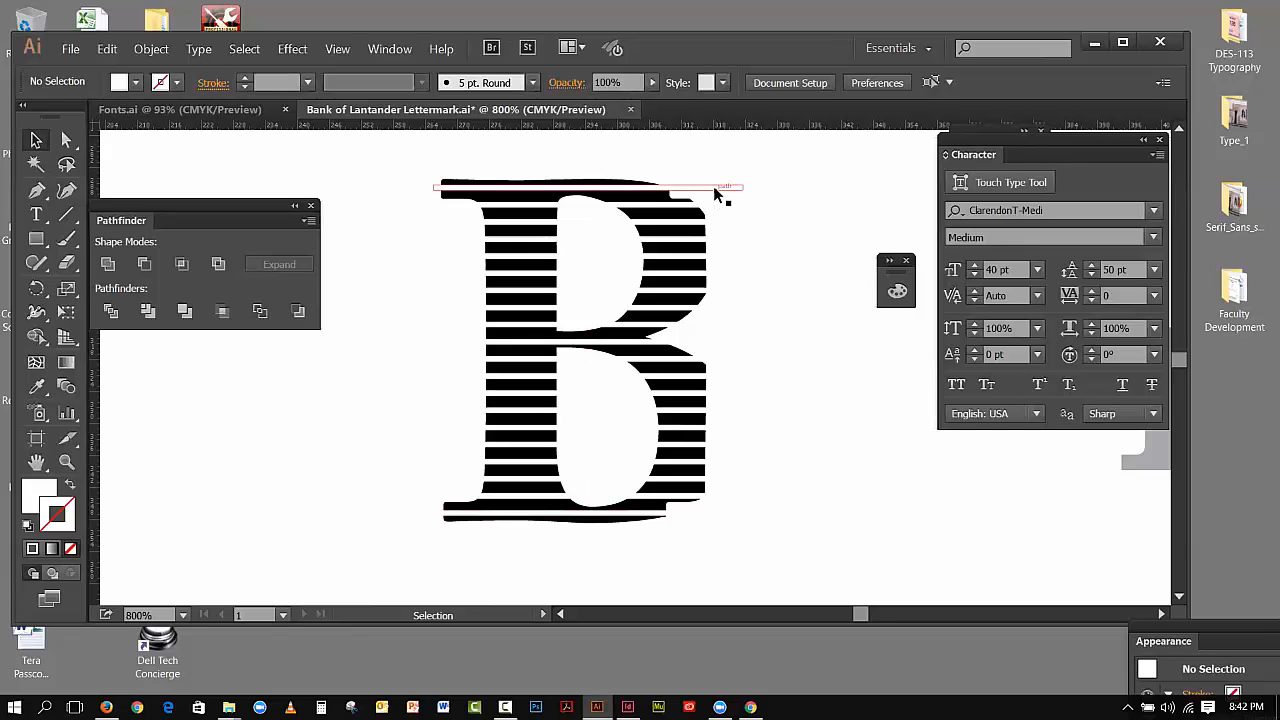
Expand the white bar blend into separate shapes with Object and Fill enabled
click(713, 186)
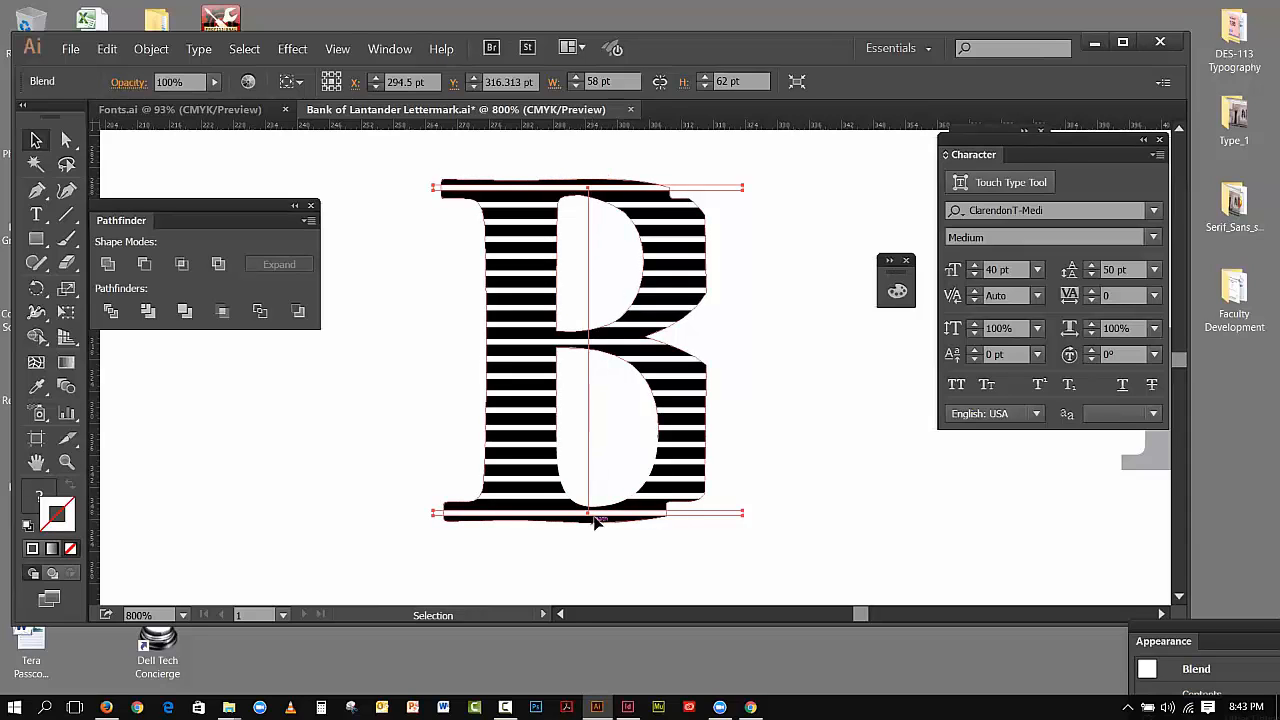
click(151, 52)
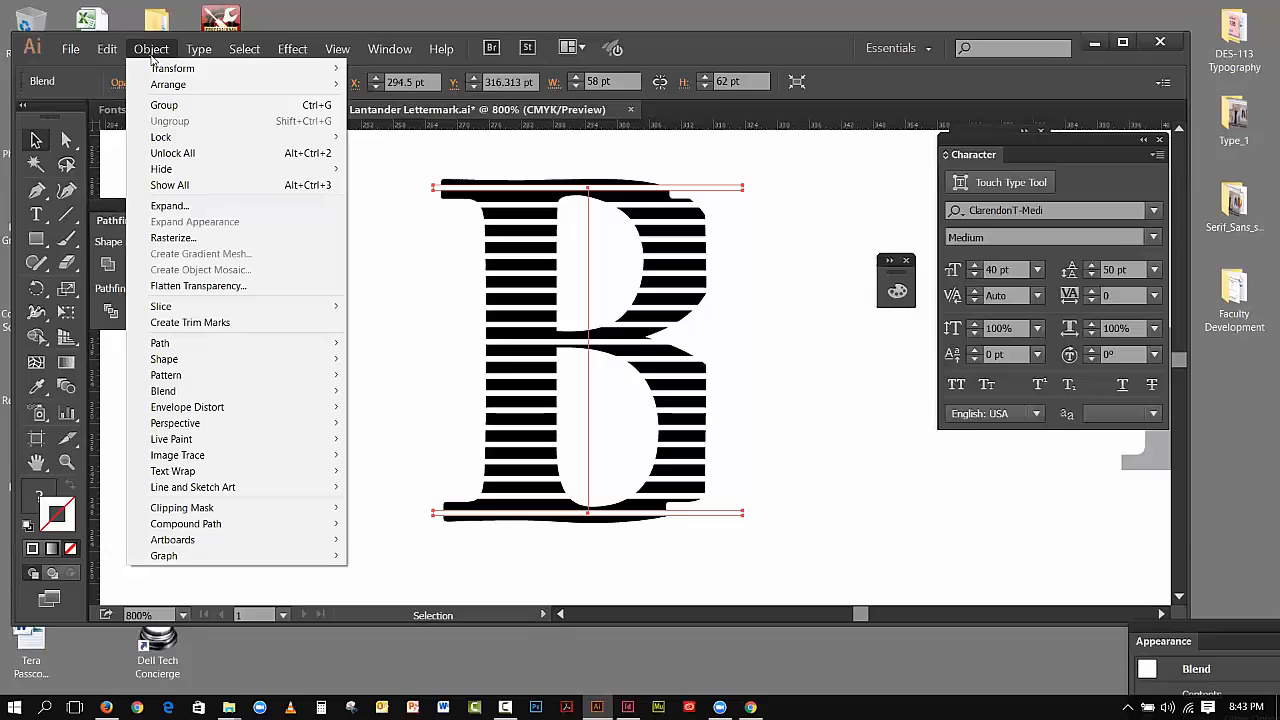
click(181, 214)
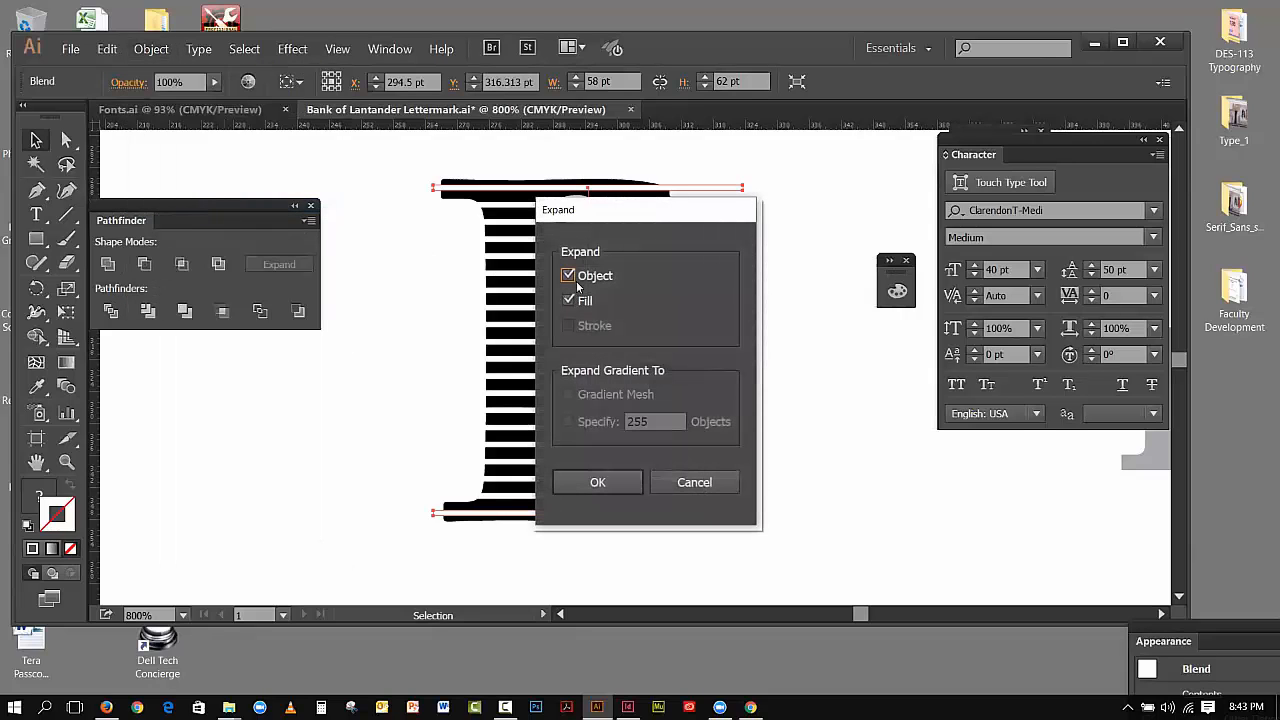
click(628, 484)
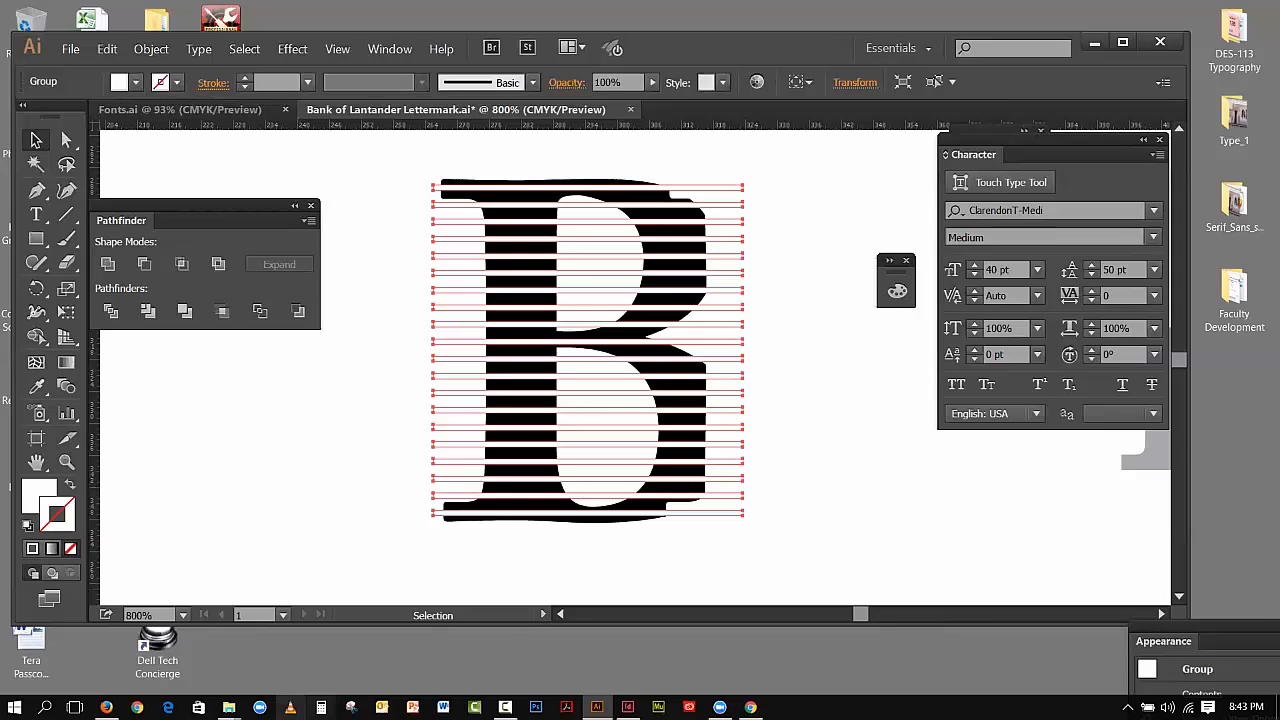
Draw a rectangle that covers the whole striped B with a margin around it and fill it with bright red
click(33, 238)
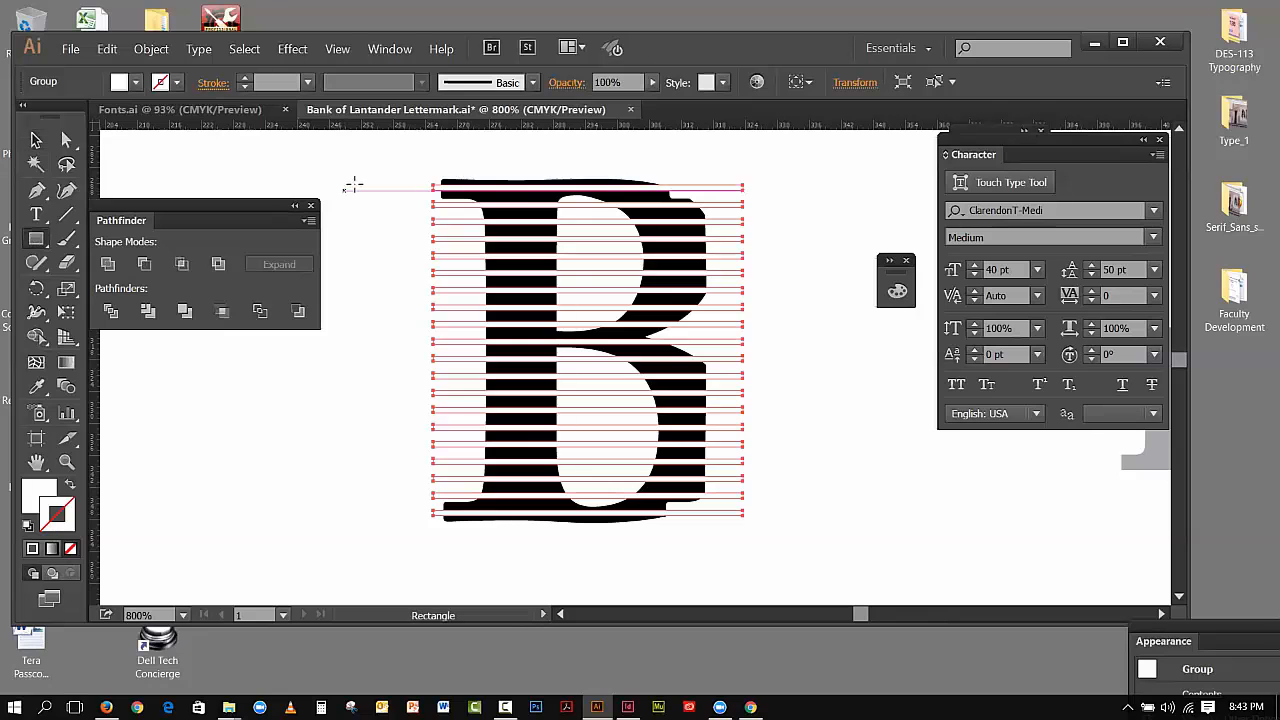
drag(395, 156, 795, 571)
key(v)
double_click(28, 503)
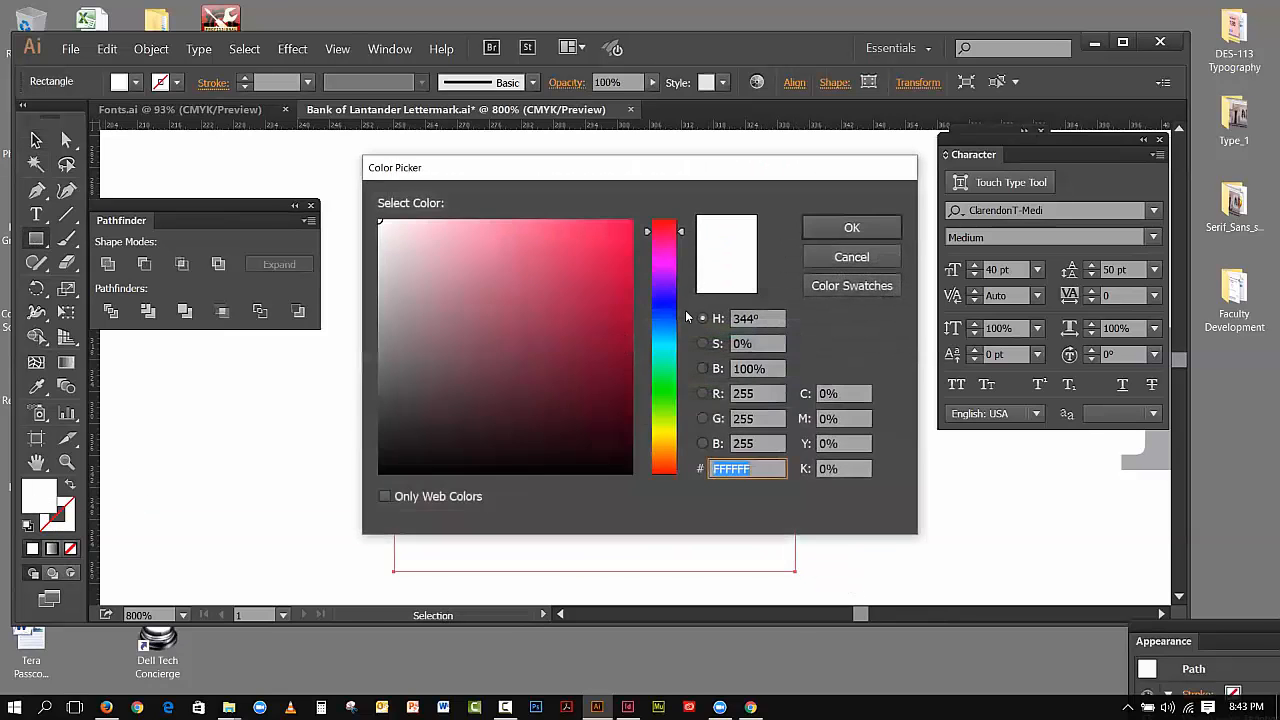
drag(683, 235, 684, 216)
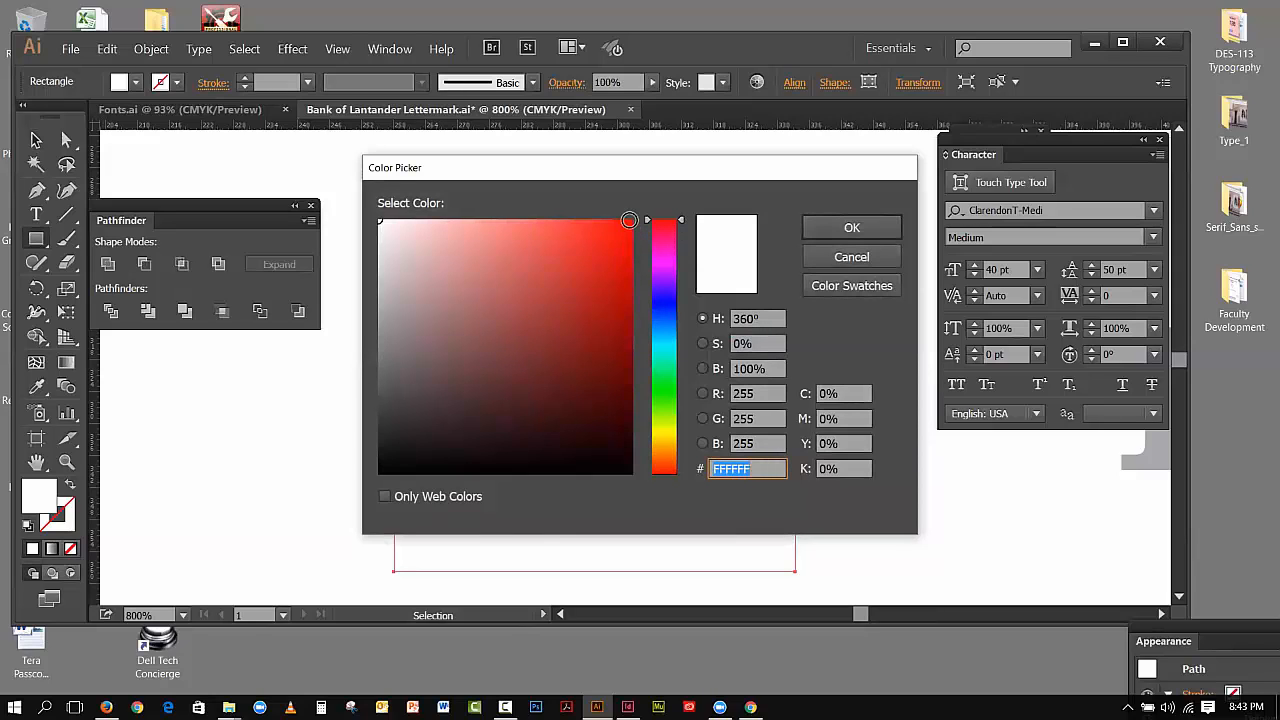
click(626, 224)
click(890, 228)
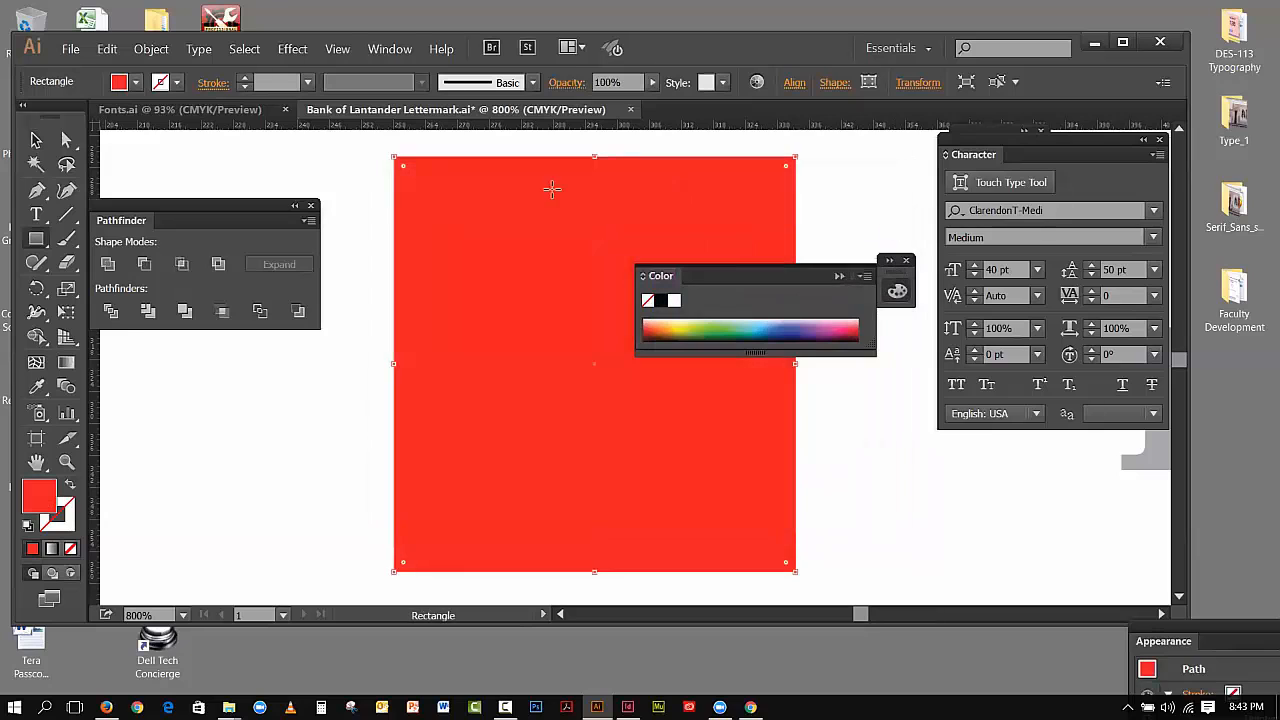
Send the red rectangle behind the B and stripes, and close the Color panel
click(148, 50)
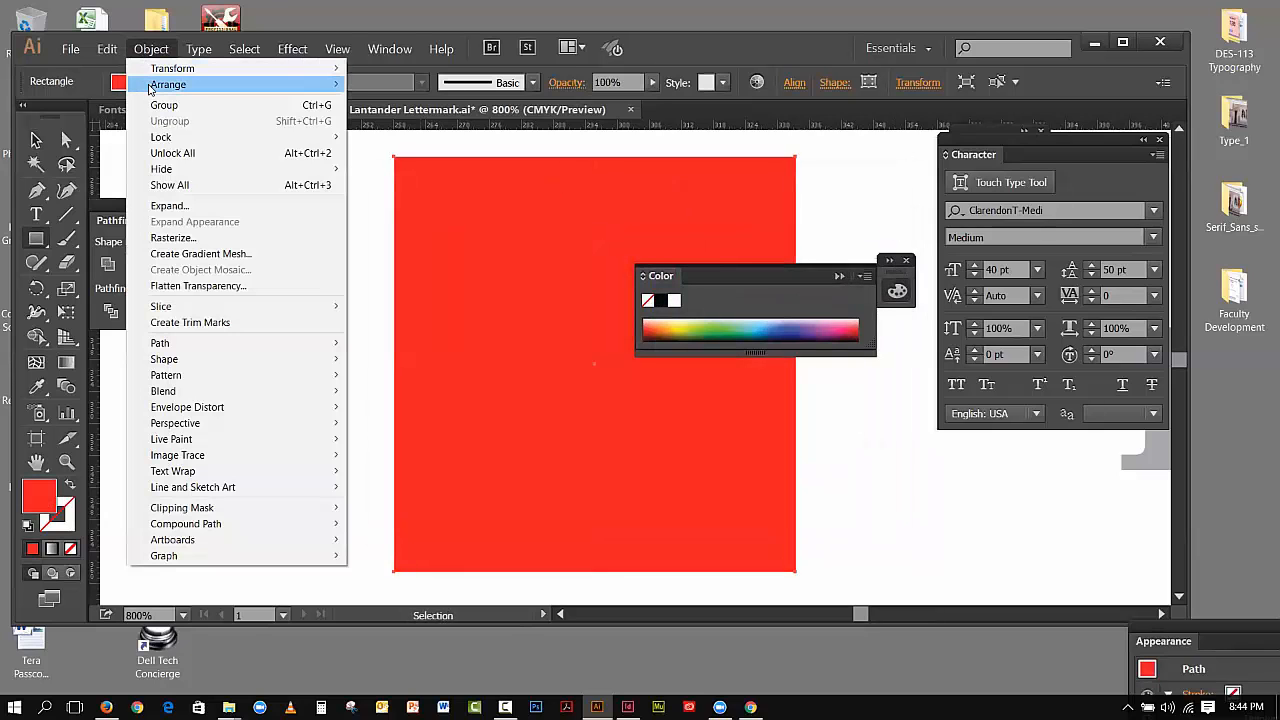
mouse_move(170, 84)
click(400, 131)
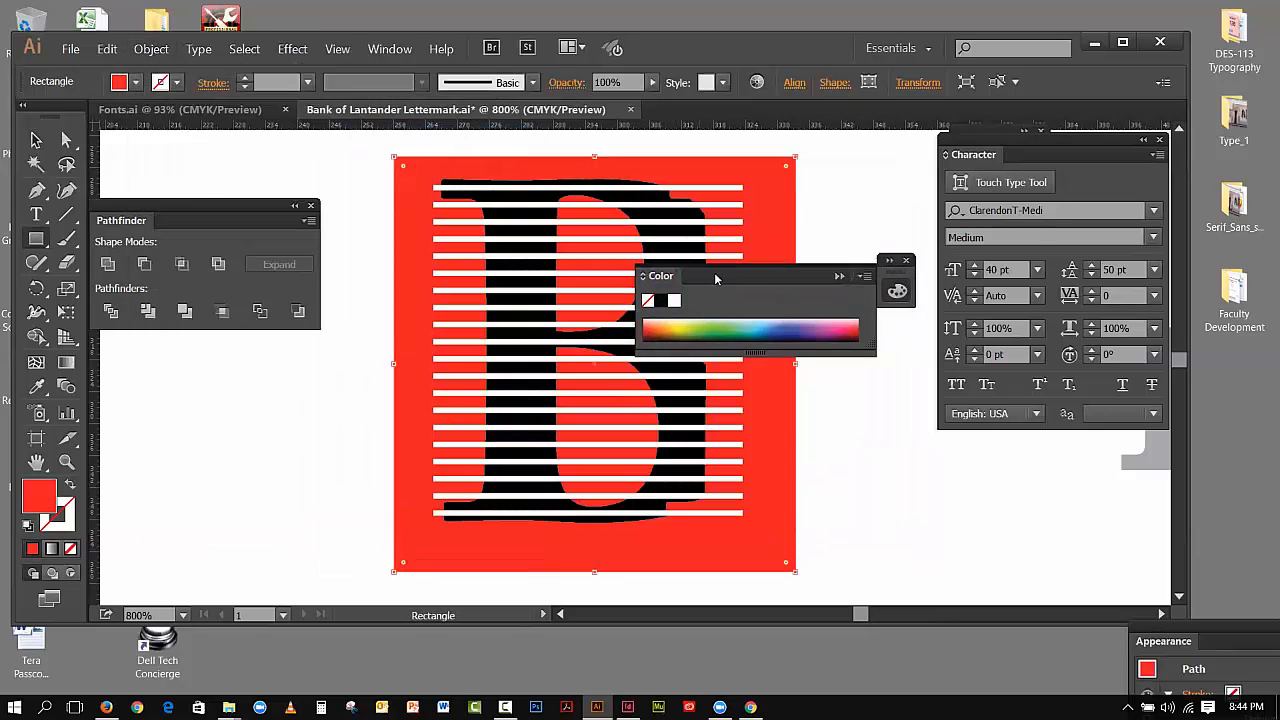
click(906, 260)
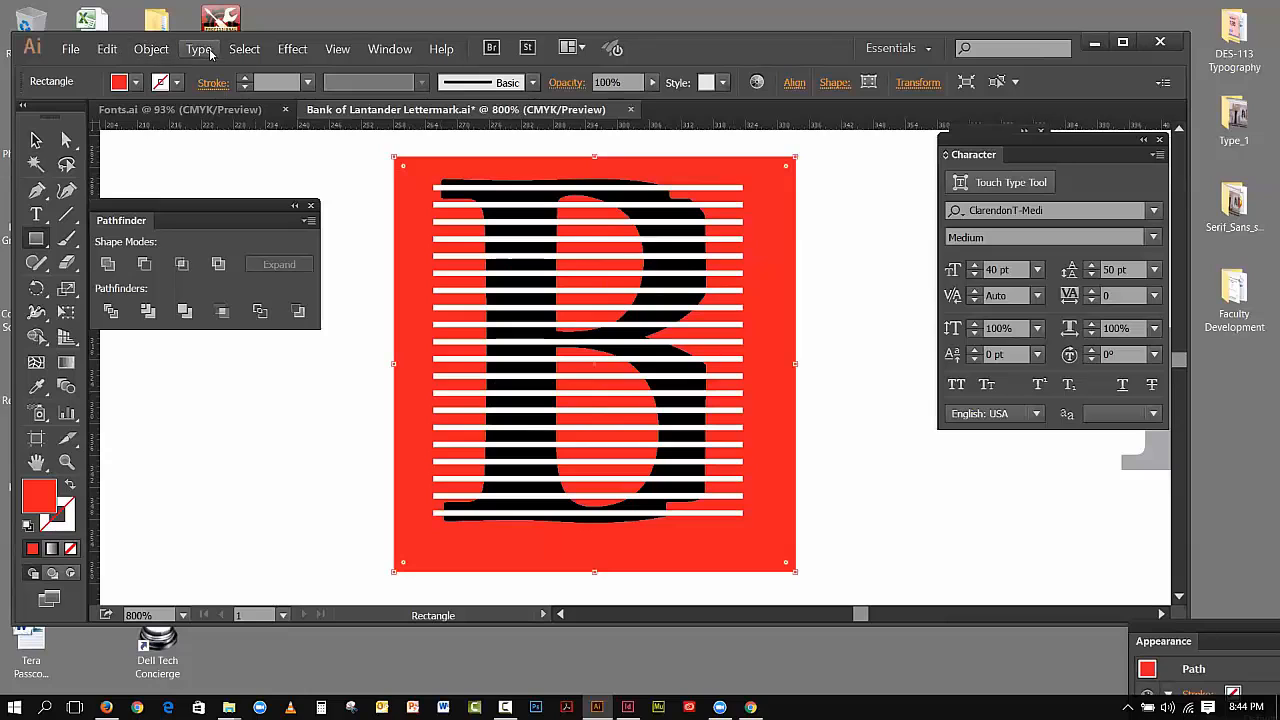
Lock the red background rectangle
click(150, 48)
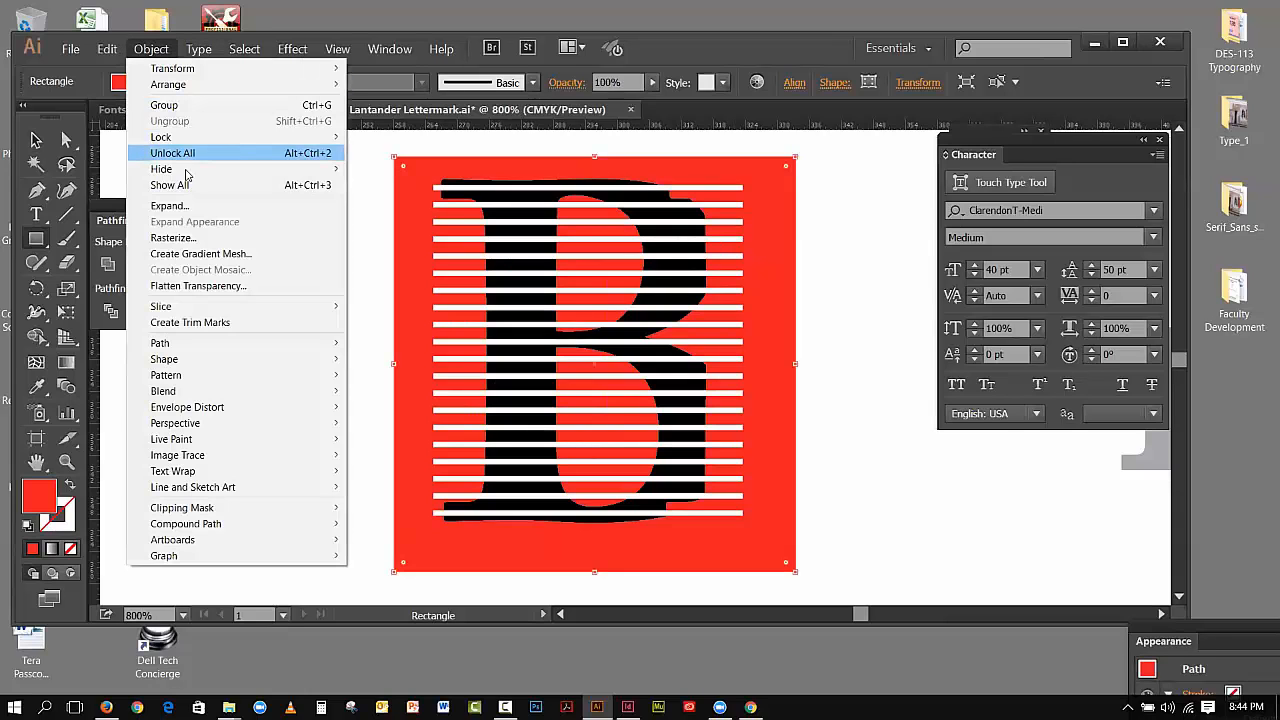
mouse_move(185, 140)
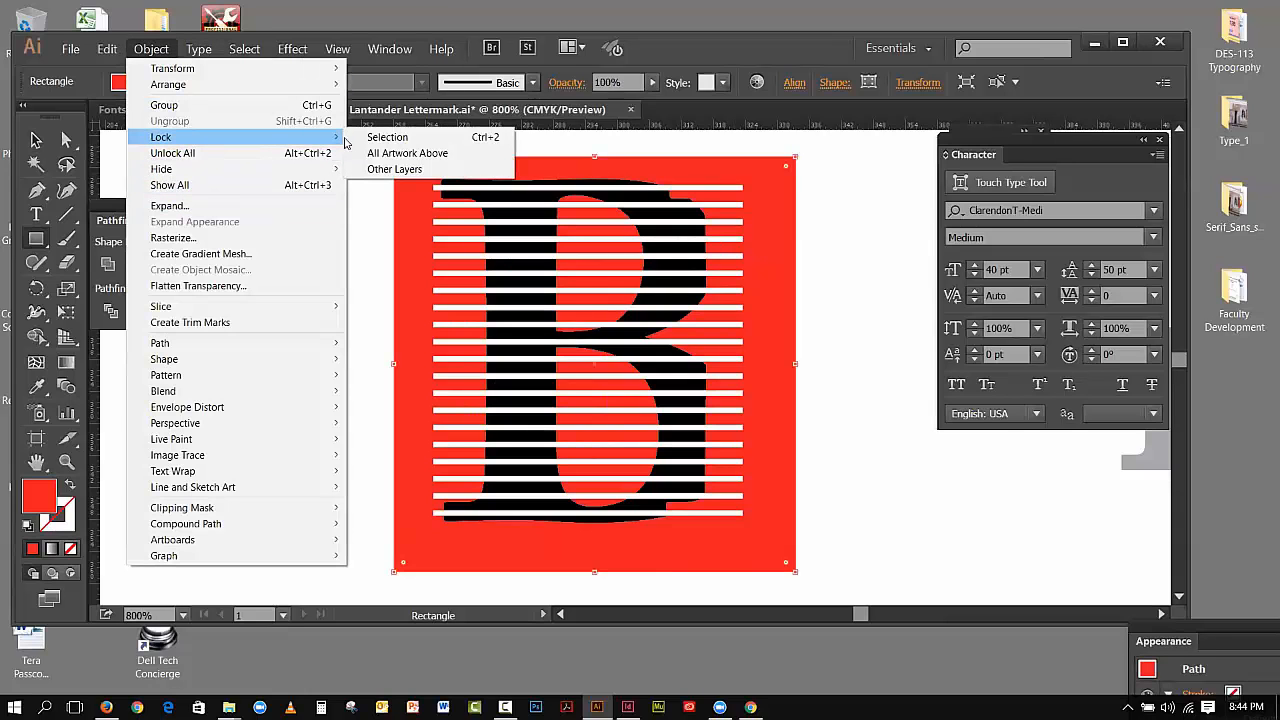
click(370, 137)
Select the B together with all the white stripes and split them with the Pathfinder Divide operation
click(33, 140)
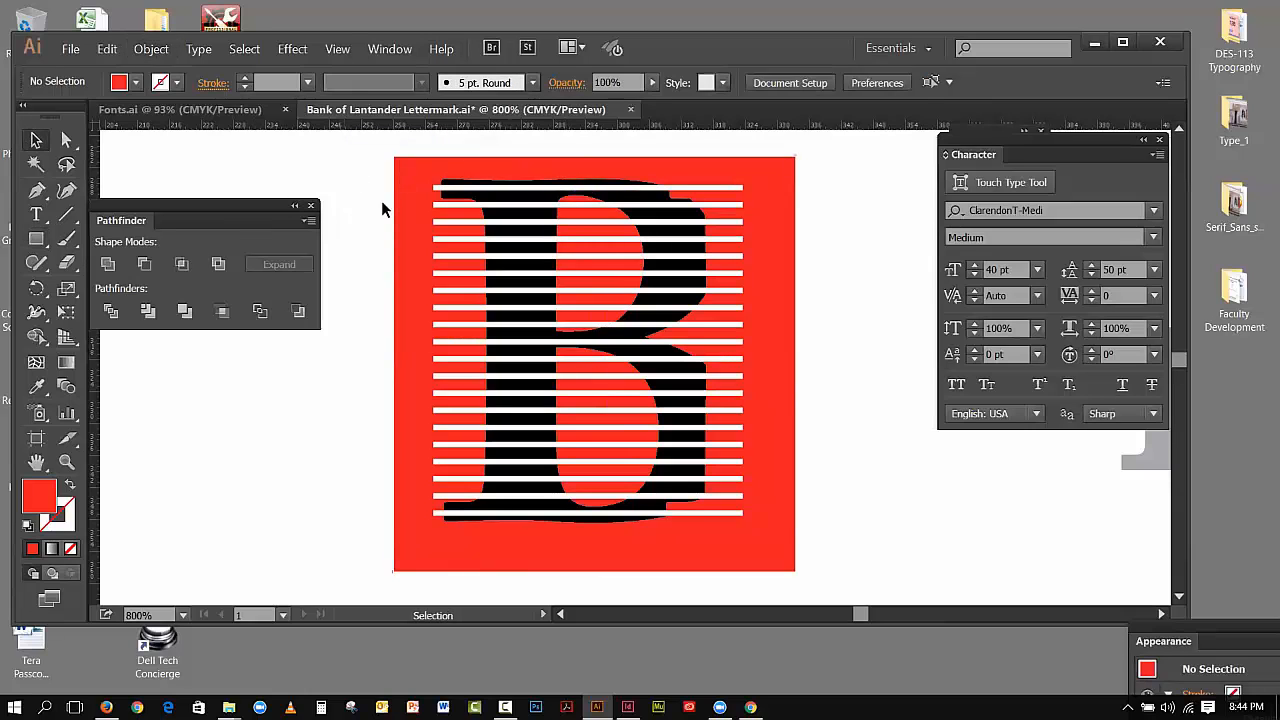
drag(390, 176, 662, 445)
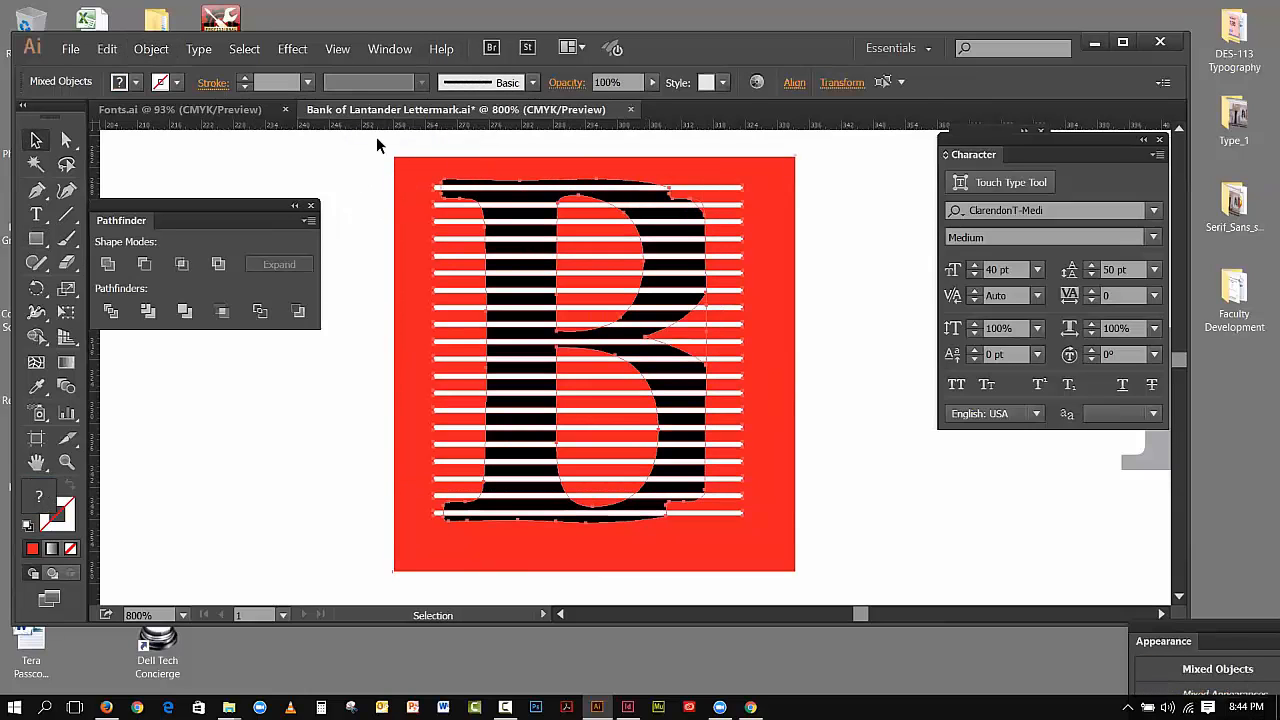
drag(392, 162, 415, 203)
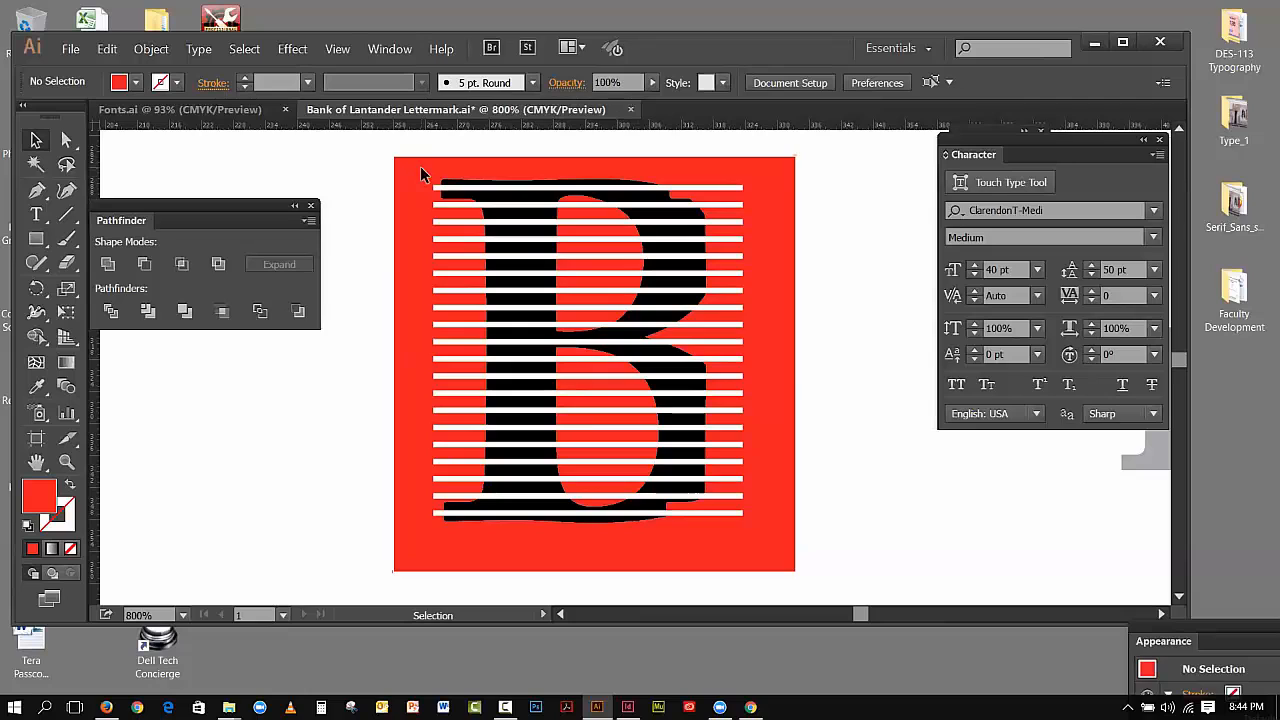
drag(421, 178, 515, 541)
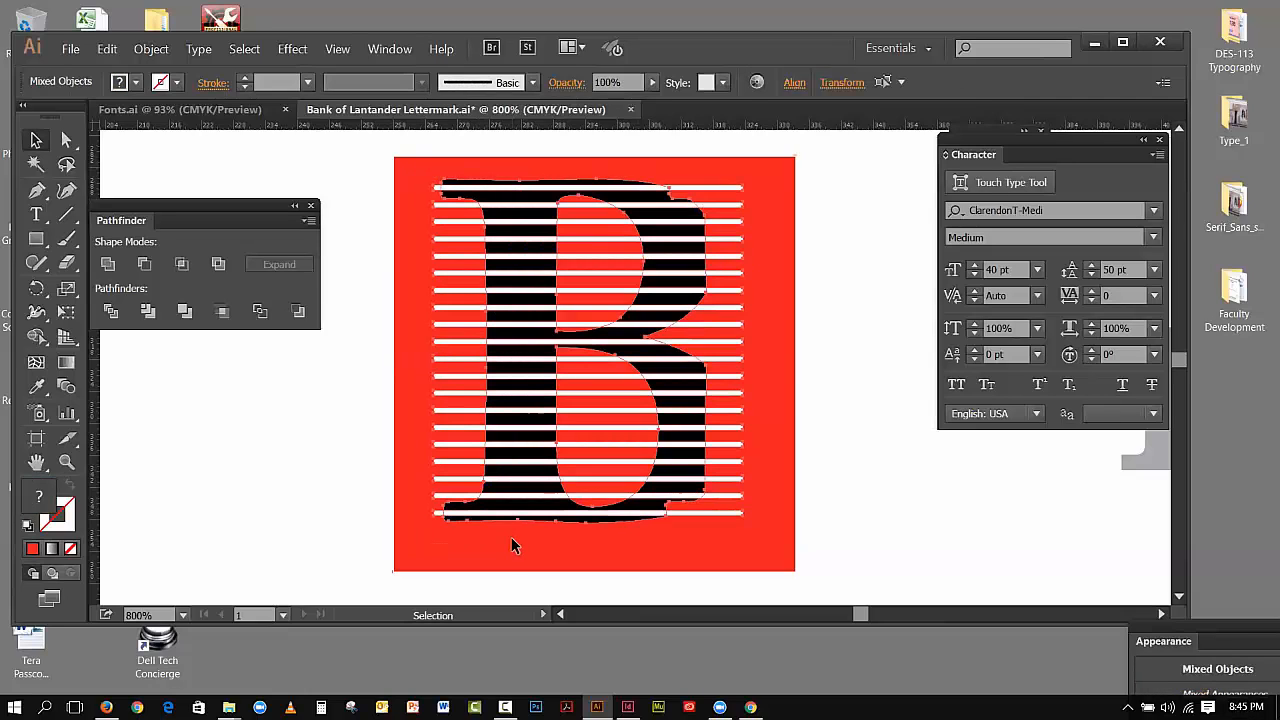
click(111, 312)
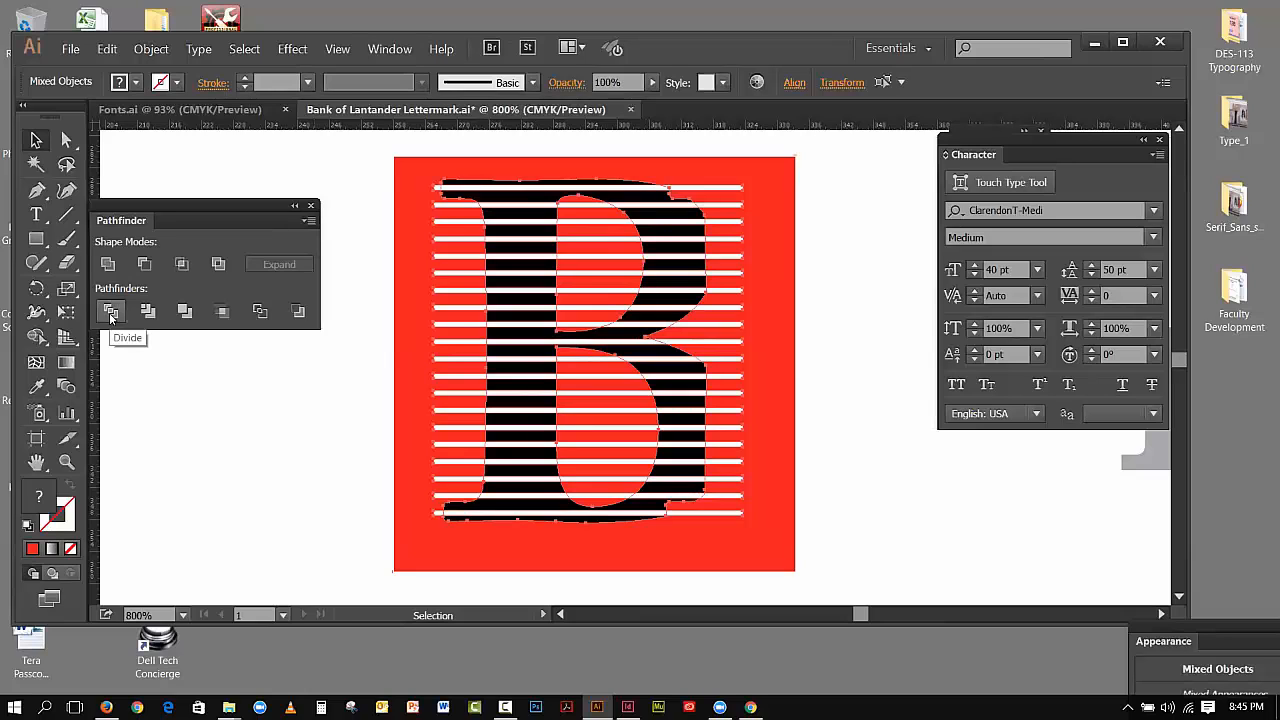
click(111, 312)
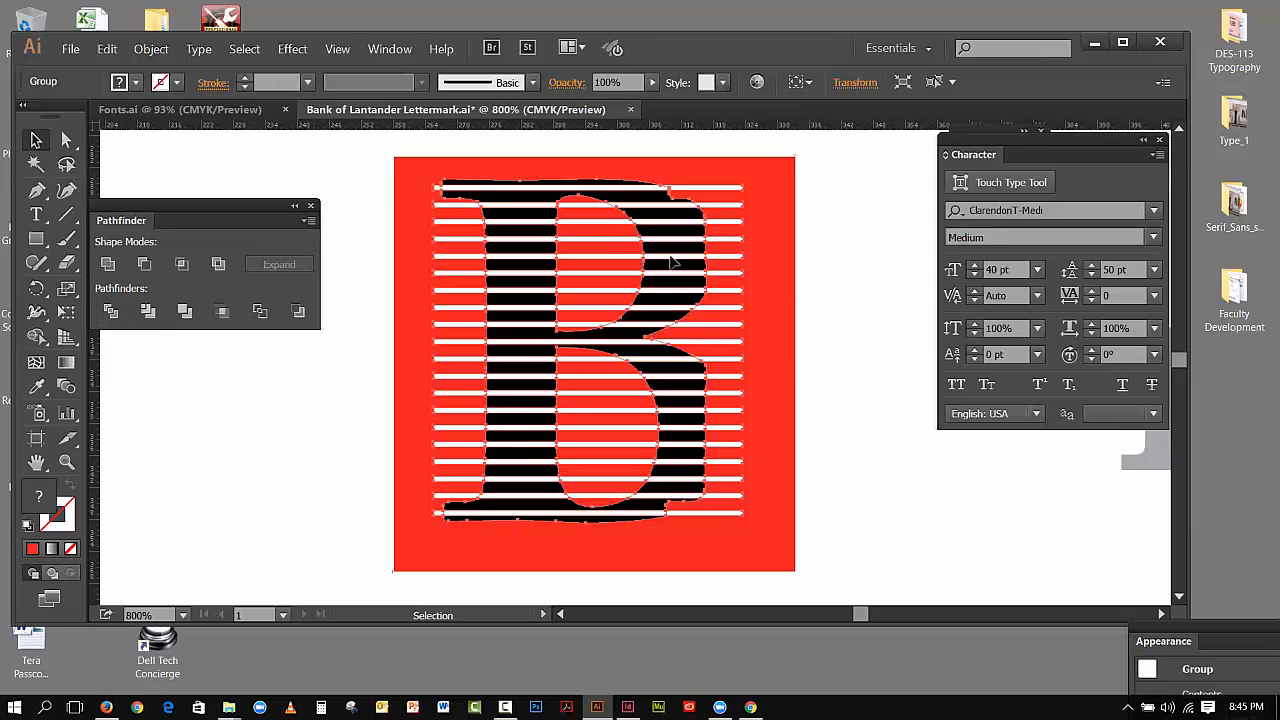
Ungroup the divided B and stripe pieces
click(813, 290)
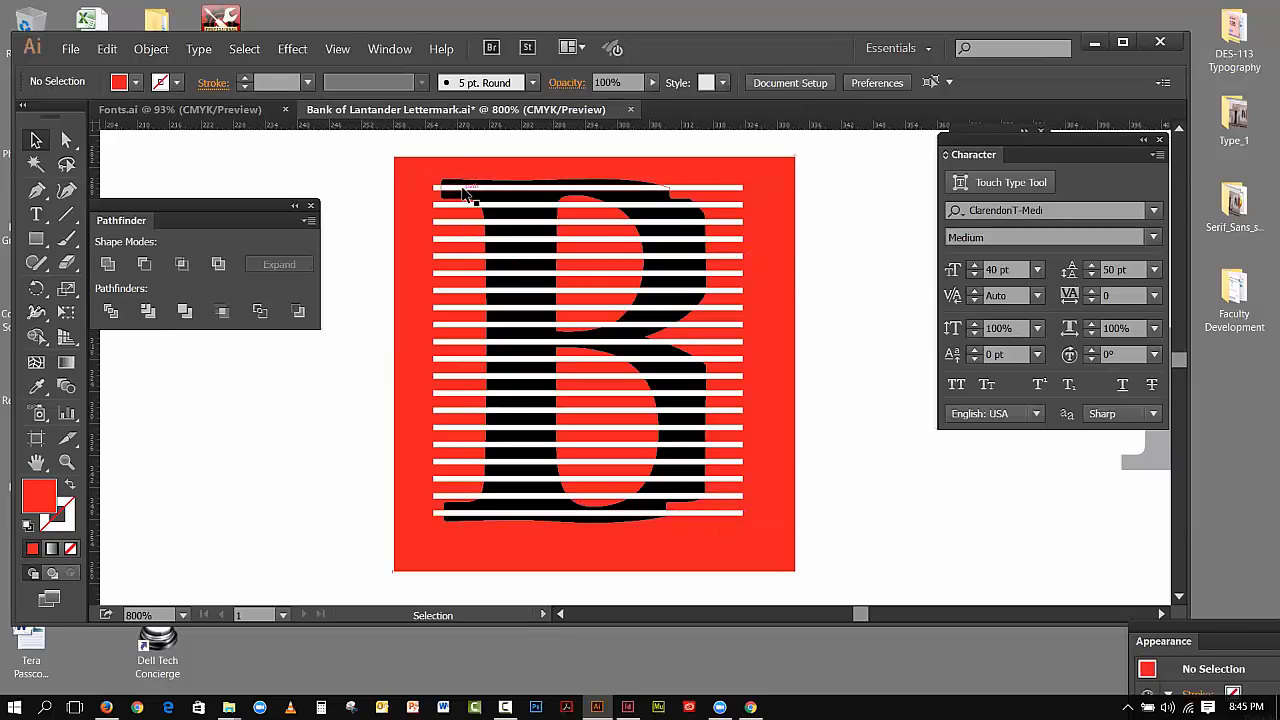
click(540, 197)
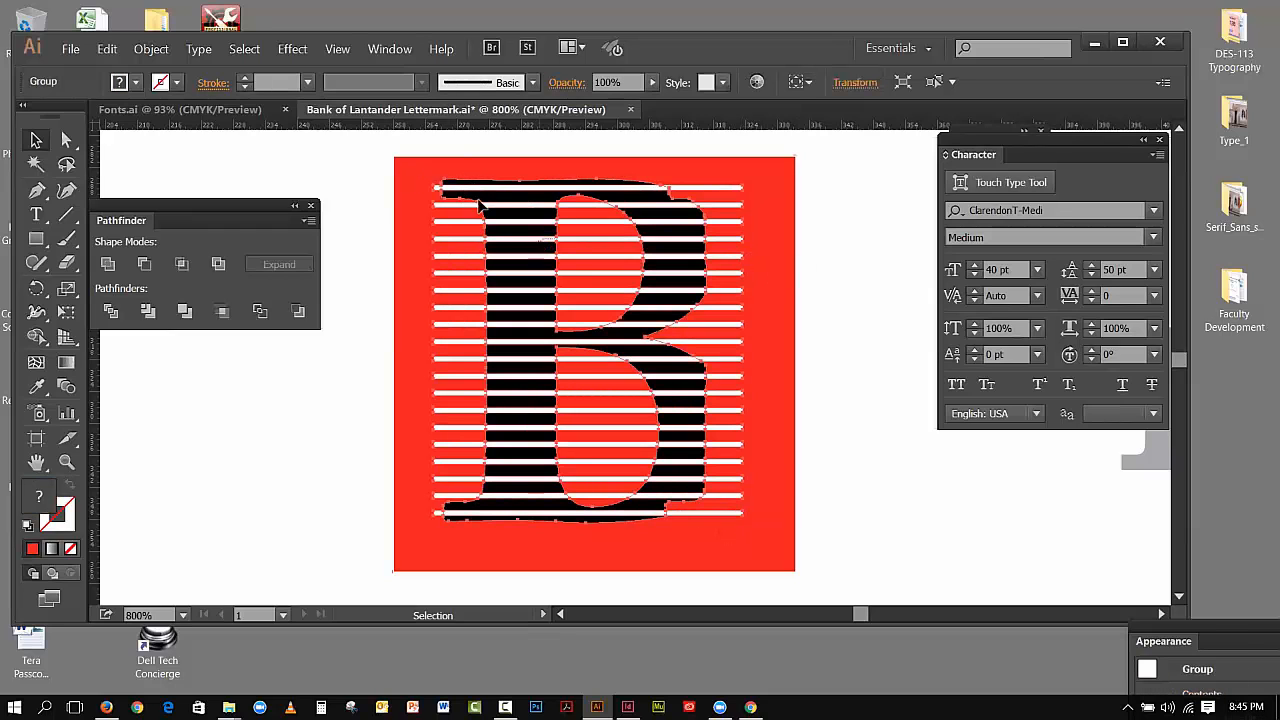
click(151, 49)
click(170, 121)
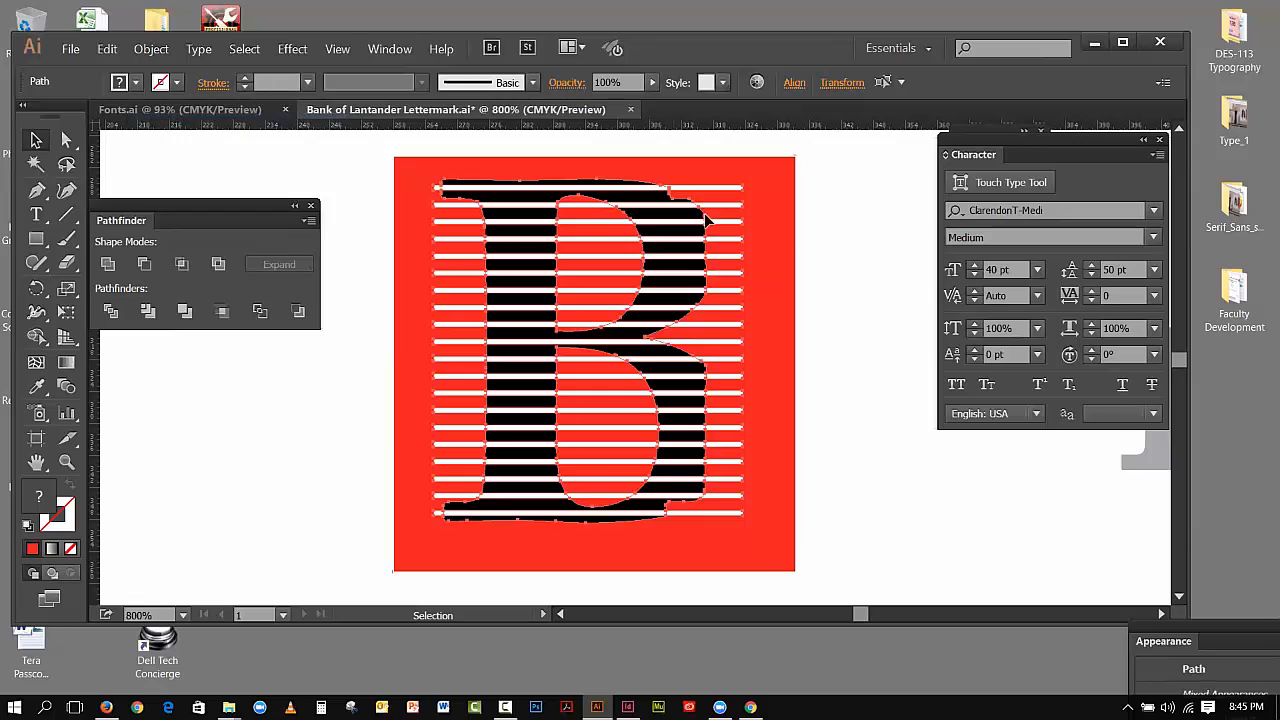
Delete the white stripe pieces that stick out beyond the right and left edges of the B
click(802, 211)
drag(713, 163, 736, 474)
drag(747, 531, 792, 535)
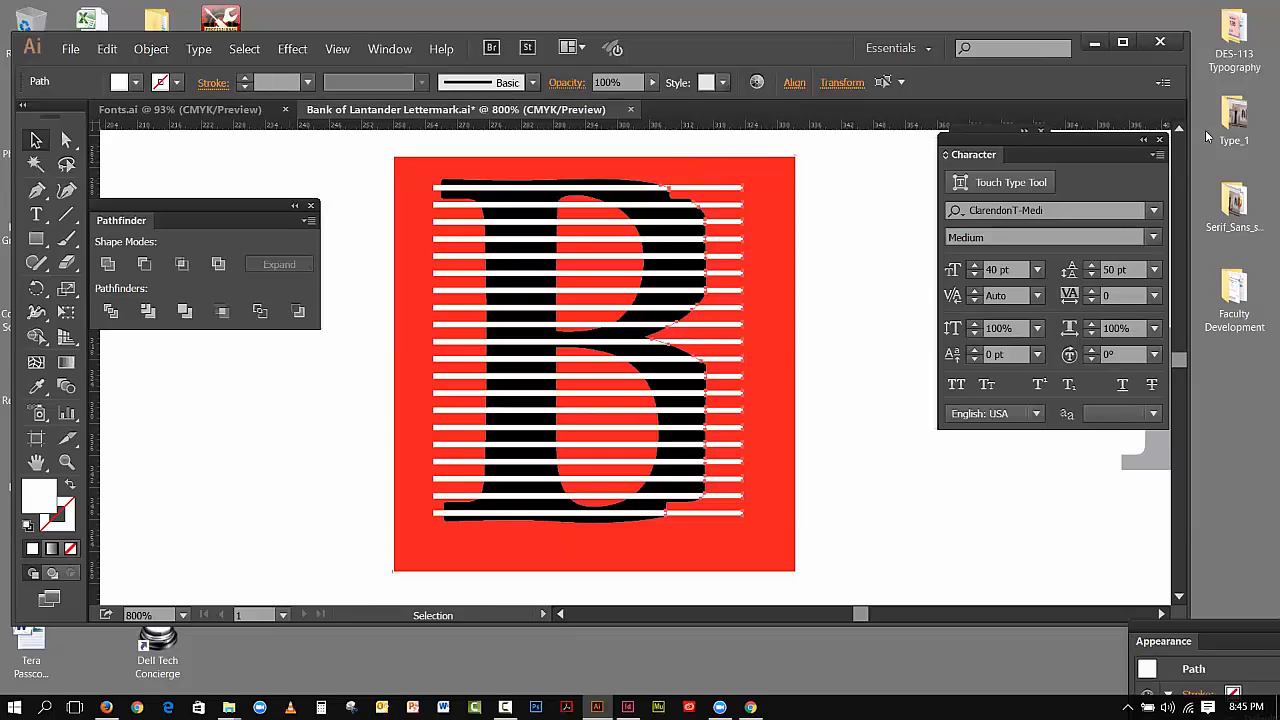
key(Delete)
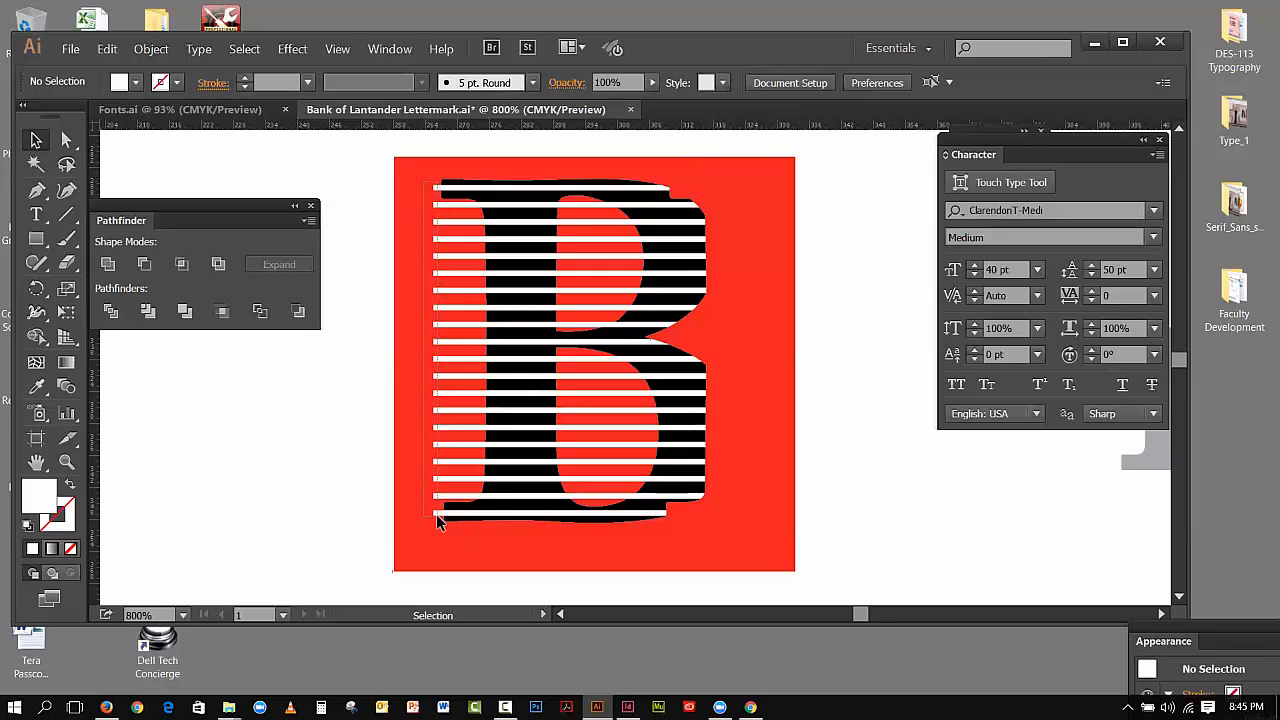
click(437, 521)
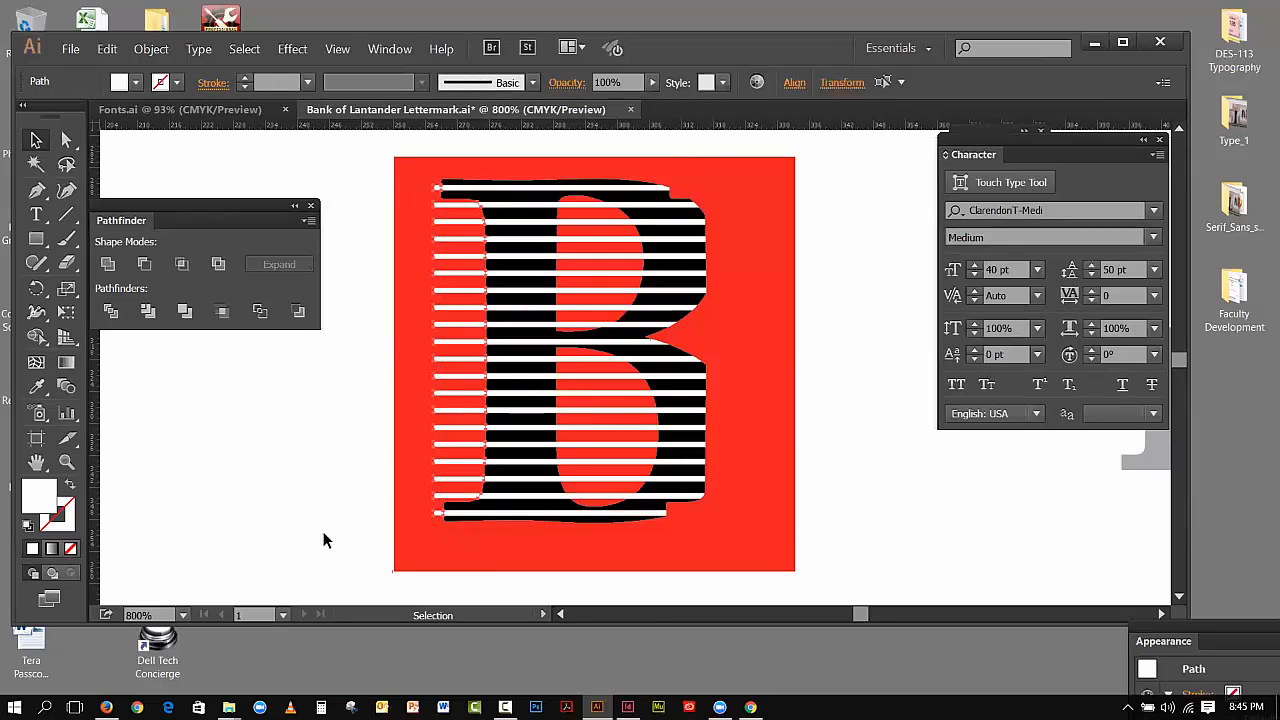
key(Delete)
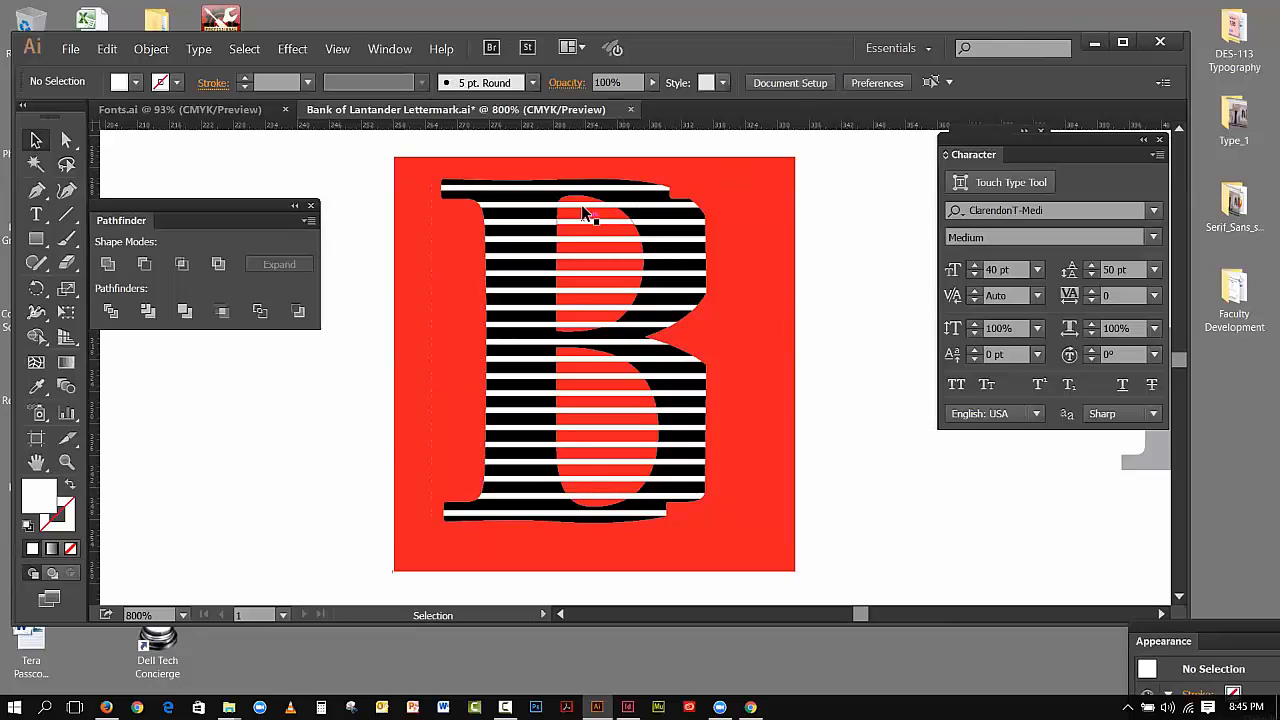
Delete the stripe pieces inside the upper counter of the B
mouse_move(577, 199)
mouse_down()
mouse_move(579, 236)
mouse_move(576, 219)
mouse_up()
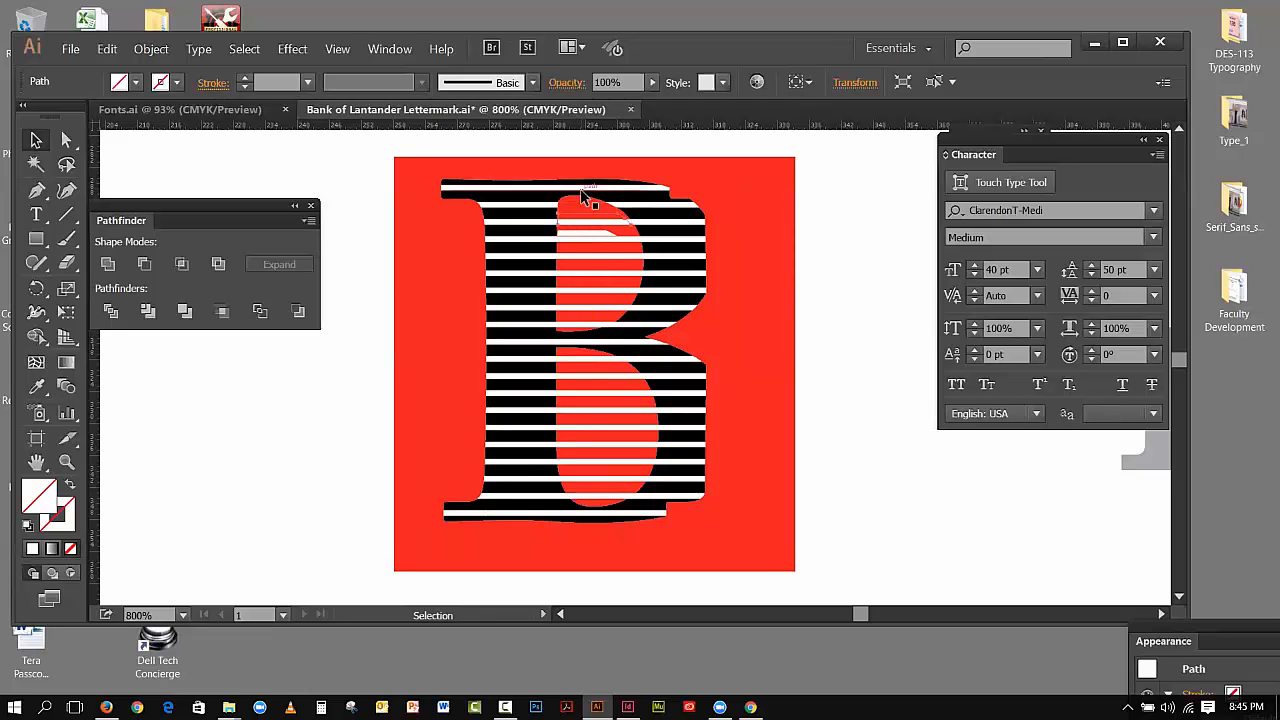
shift+click(585, 333)
key(Delete)
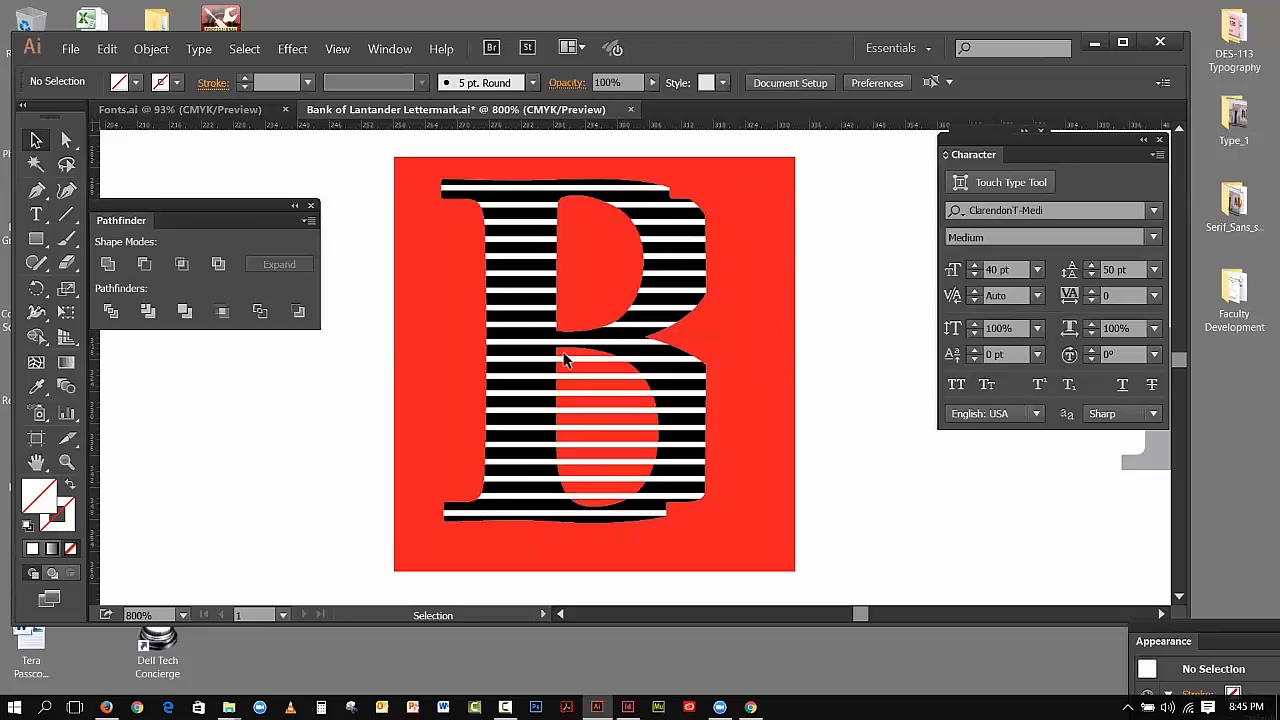
Try to delete all the pieces across the B's lower counter in one selection, and undo the deletion
drag(565, 363, 614, 493)
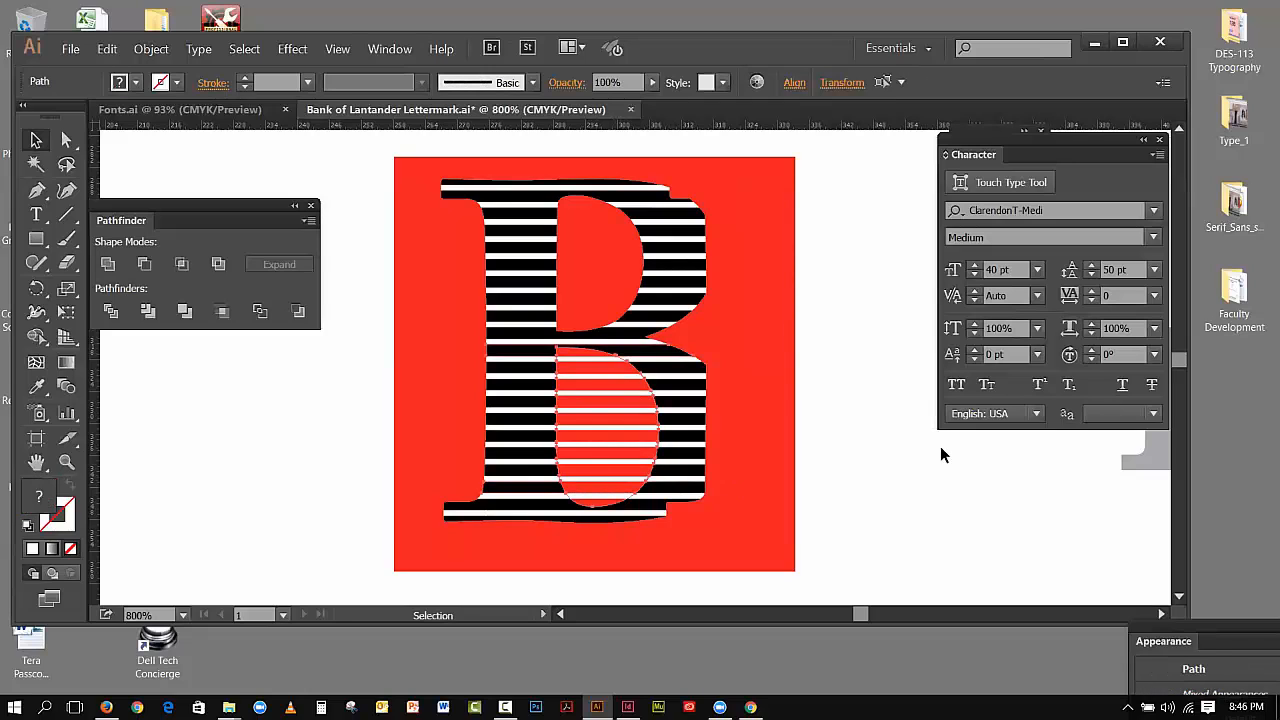
click(967, 434)
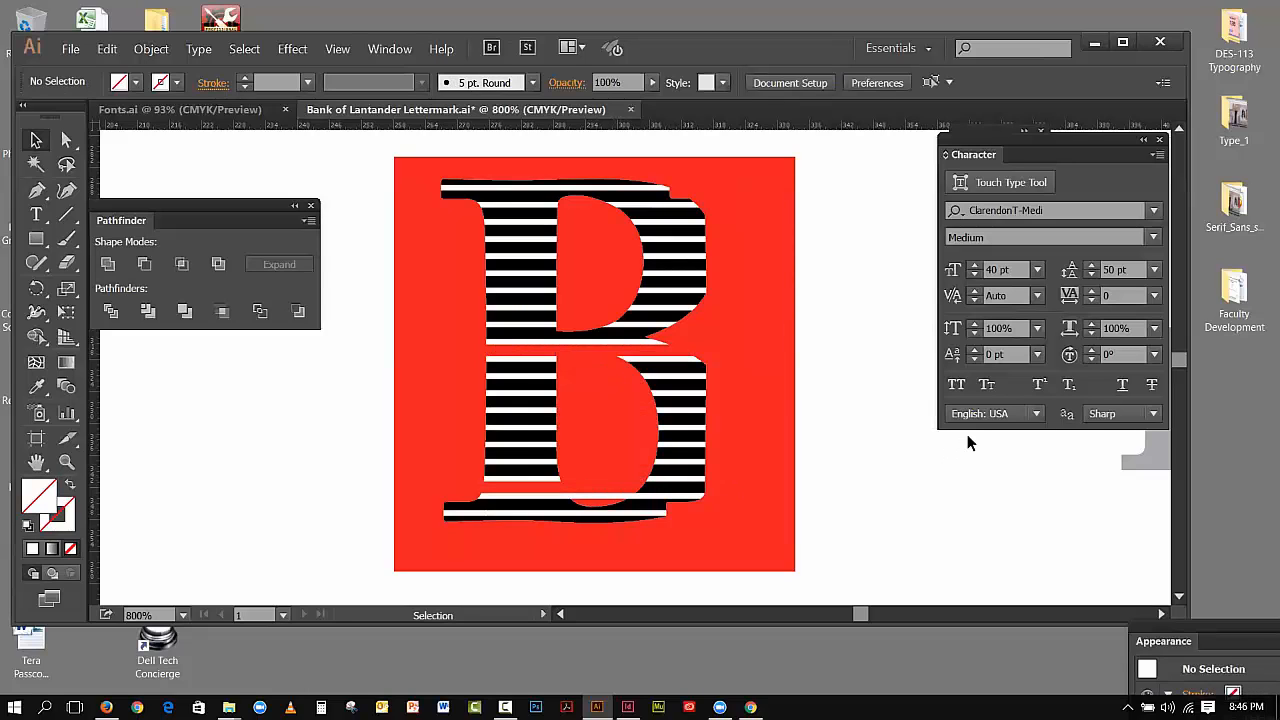
key(ctrl+z)
Delete only the stripe pieces inside the lower counter of the B
click(836, 396)
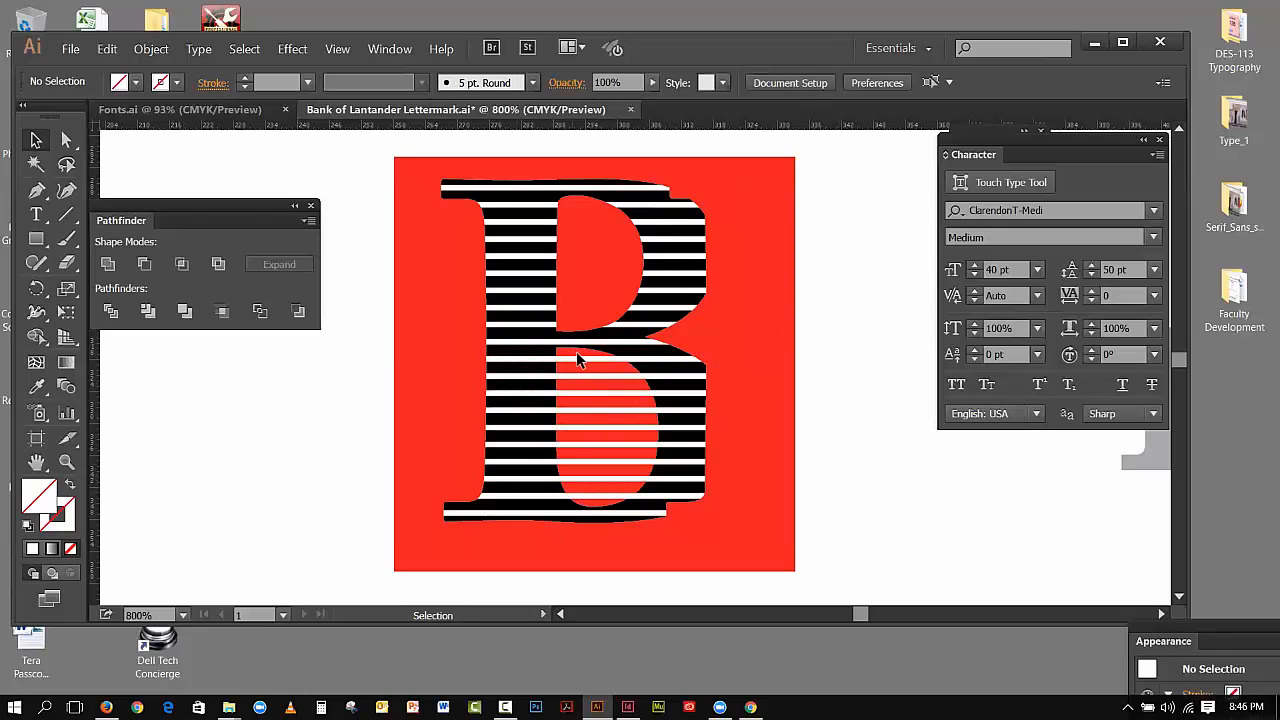
click(600, 499)
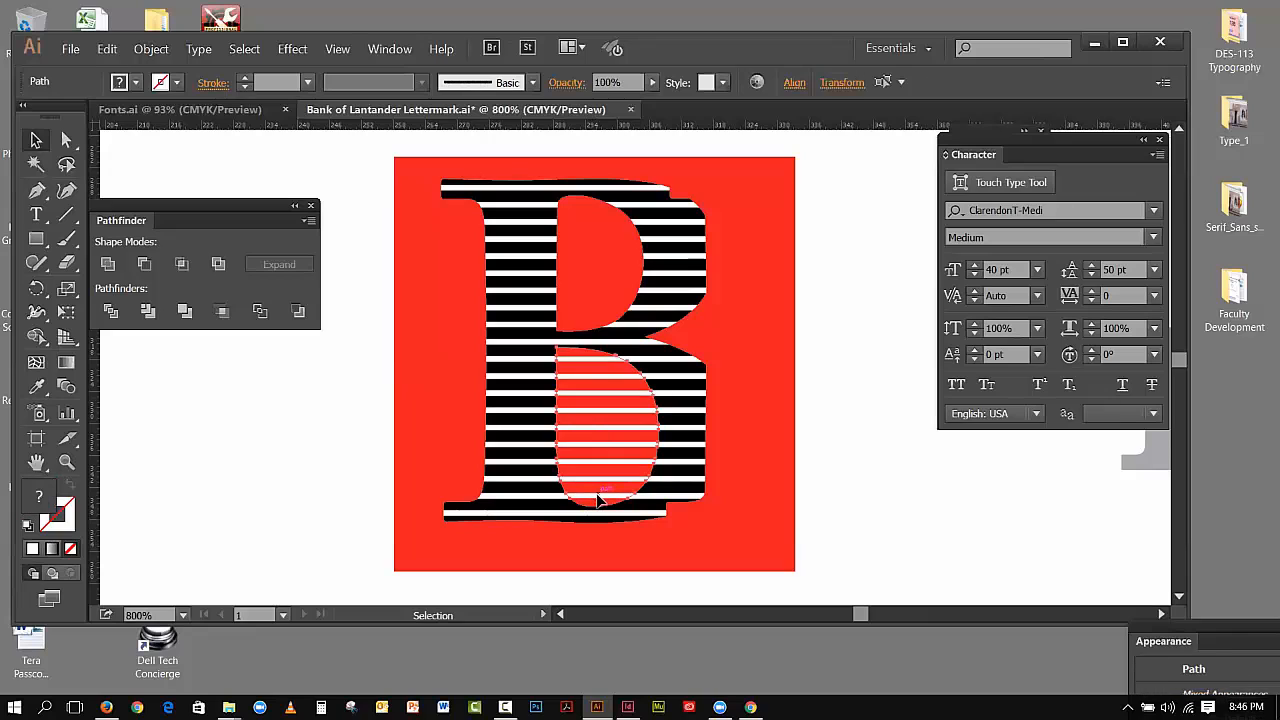
key(Delete)
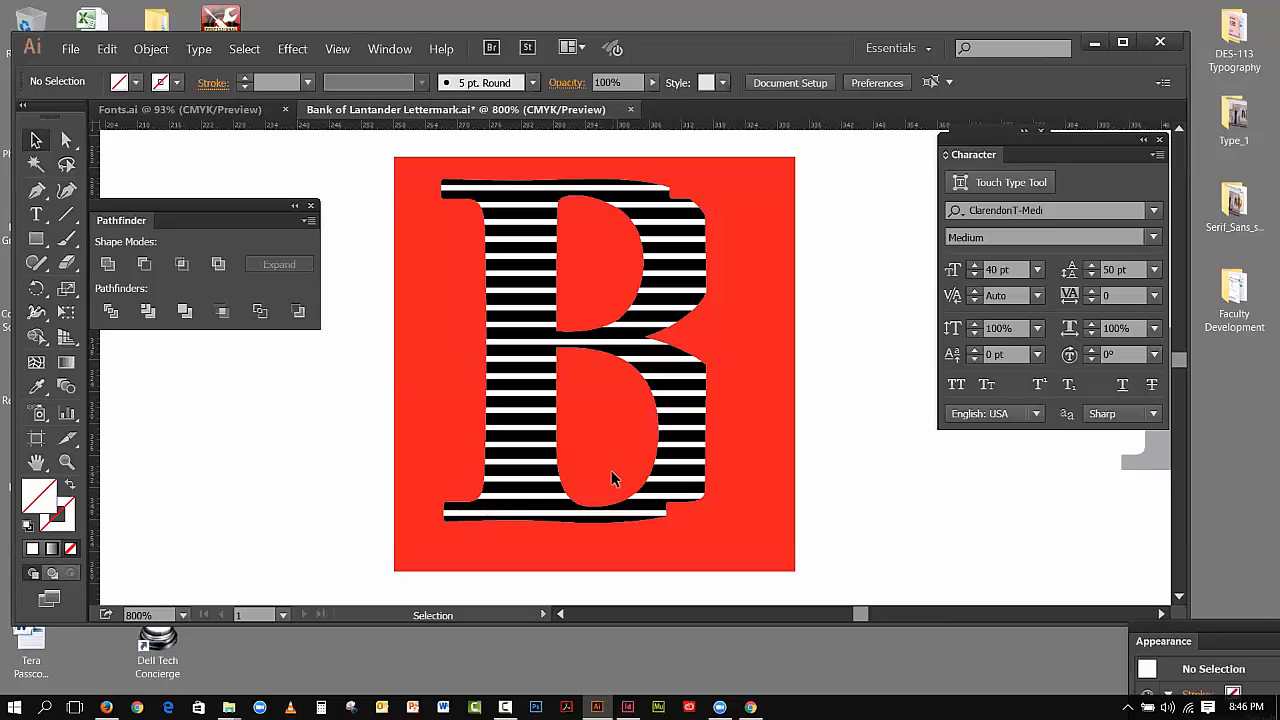
Select every shape with the same fill and stroke as the B's top white stripe and delete them all
click(520, 193)
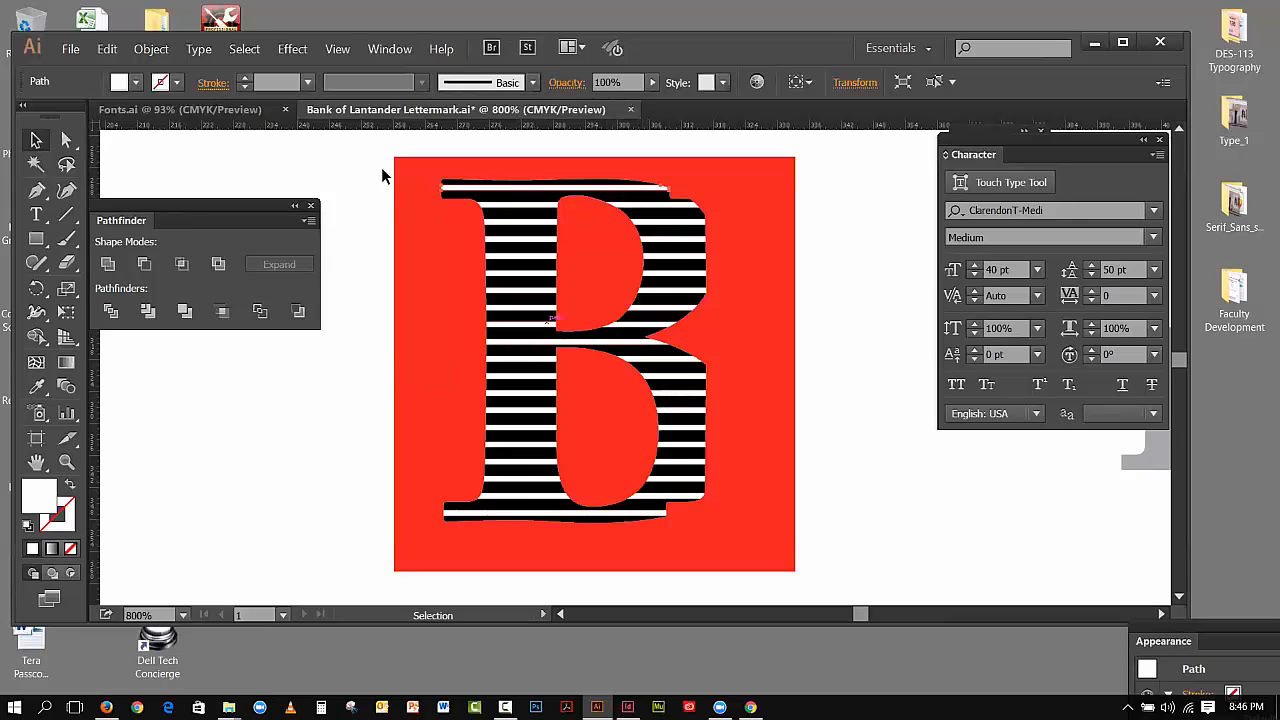
click(152, 49)
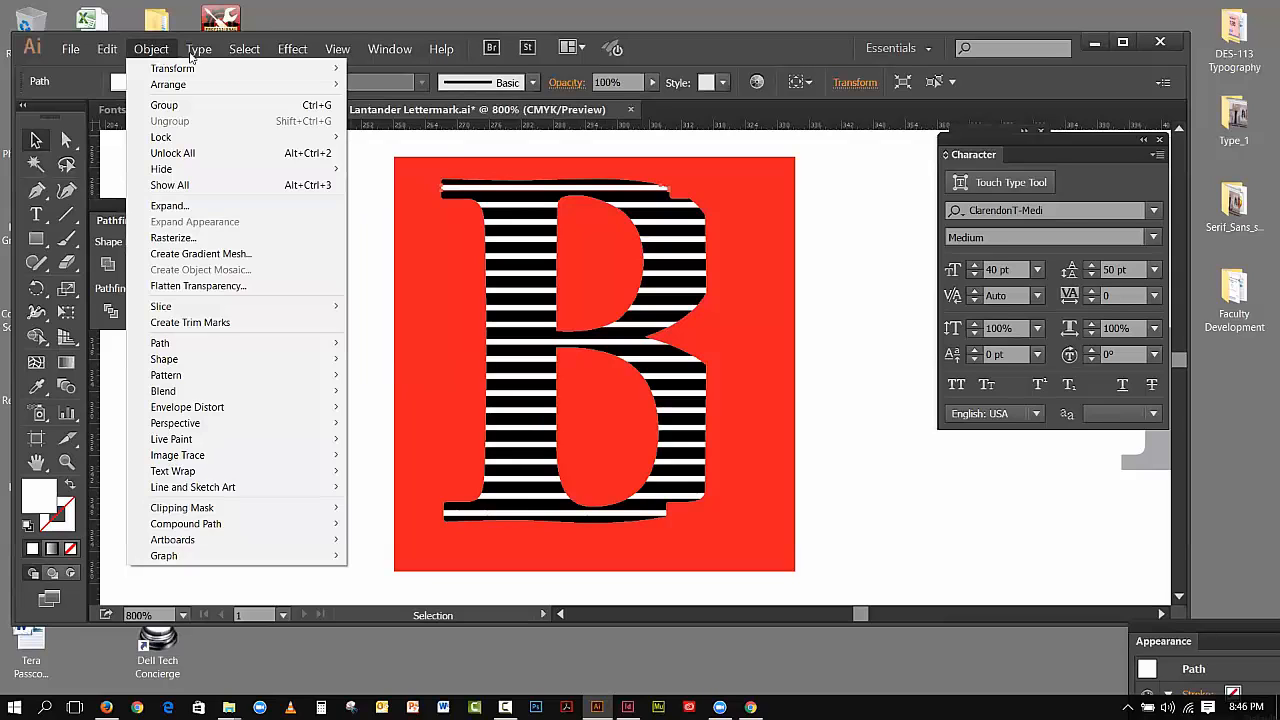
mouse_move(246, 52)
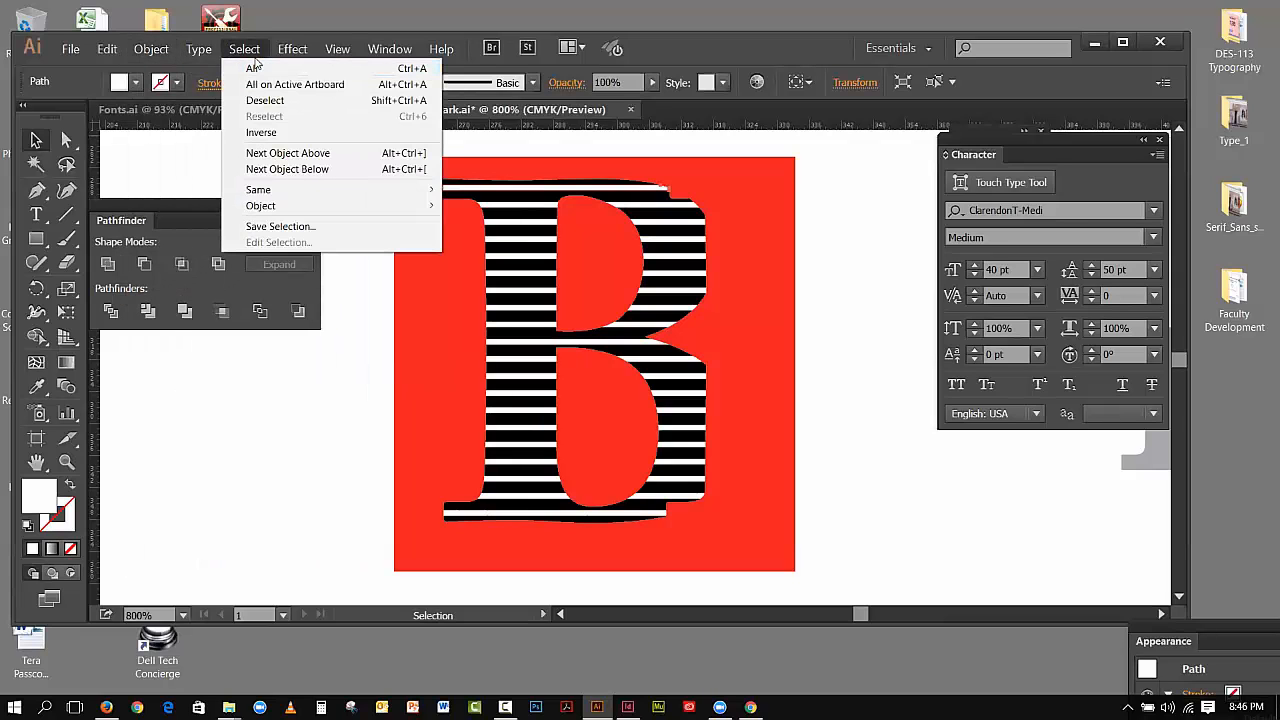
mouse_move(268, 190)
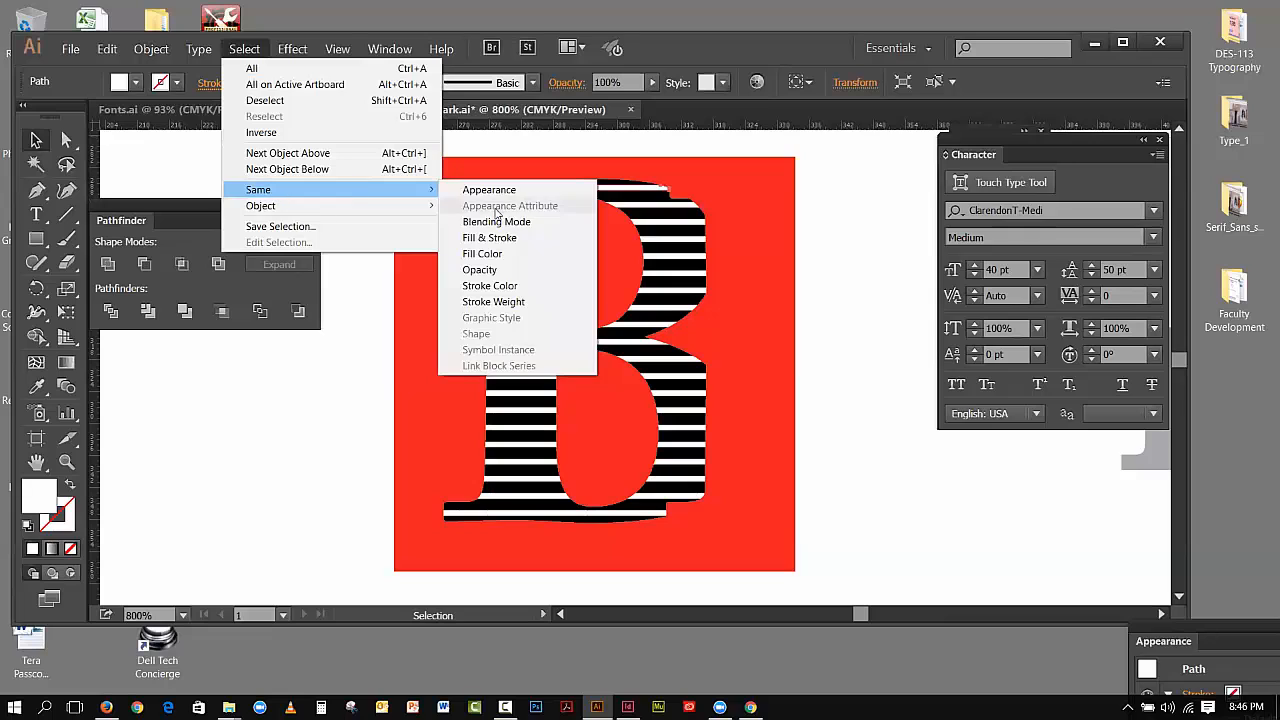
click(488, 240)
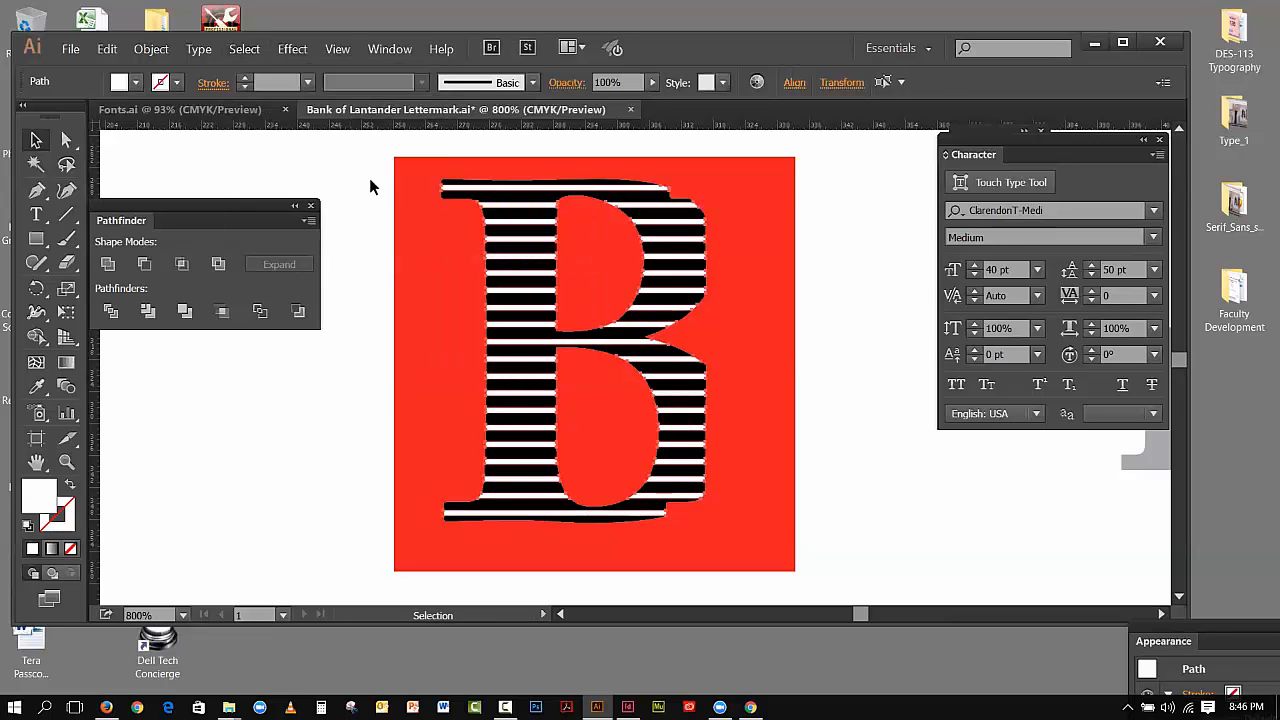
key(Delete)
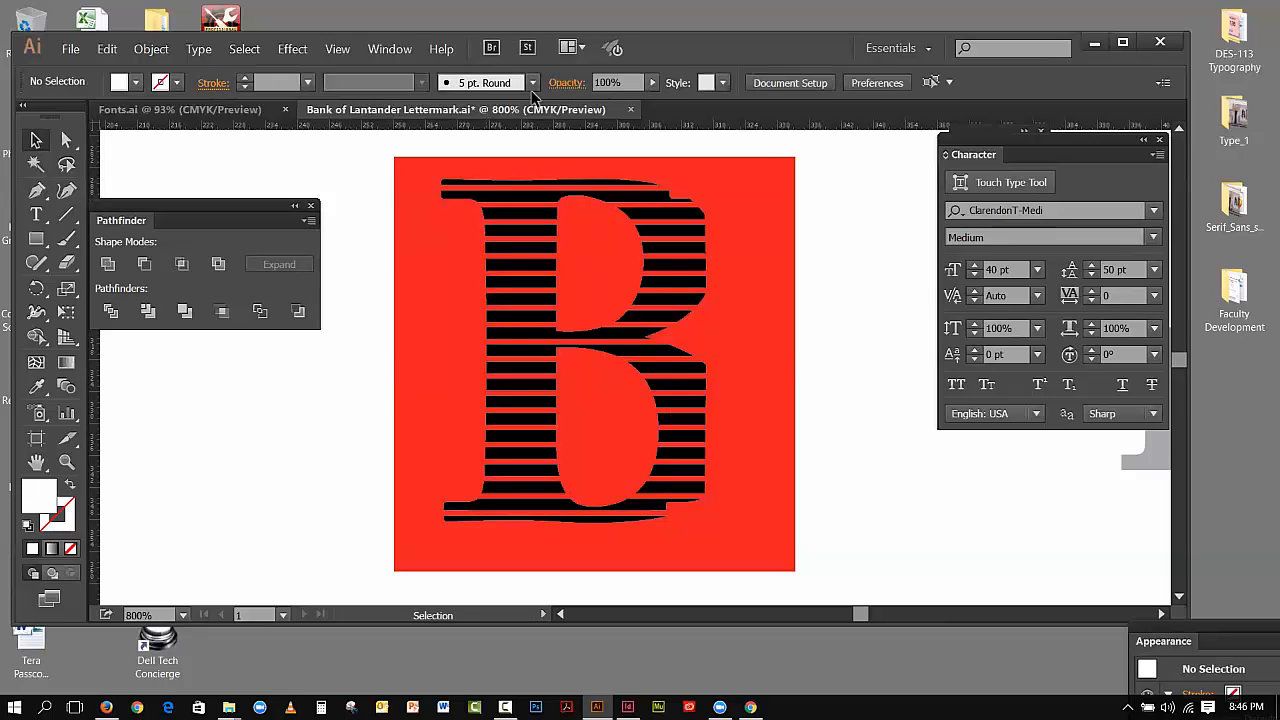
Undo the deletion of the B's white stripes
click(107, 48)
click(118, 68)
click(349, 175)
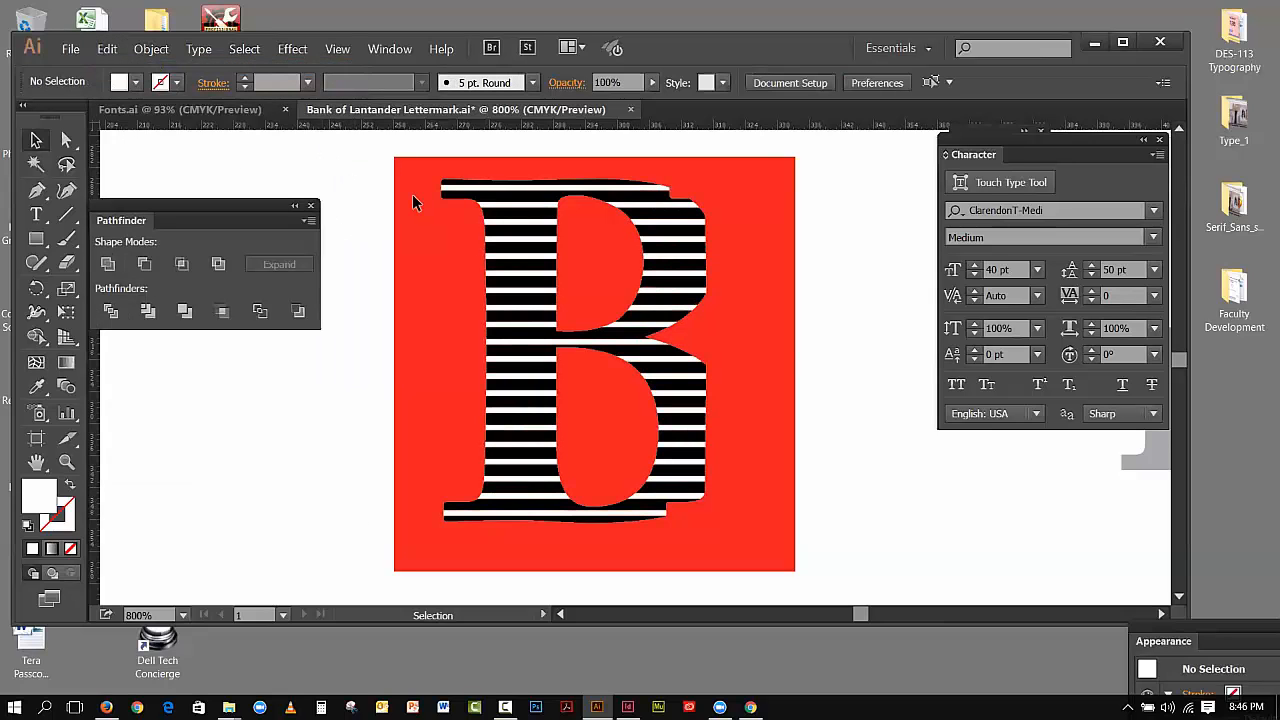
Select every shape with the same fill color as the B's top white stripe and delete them all
click(473, 190)
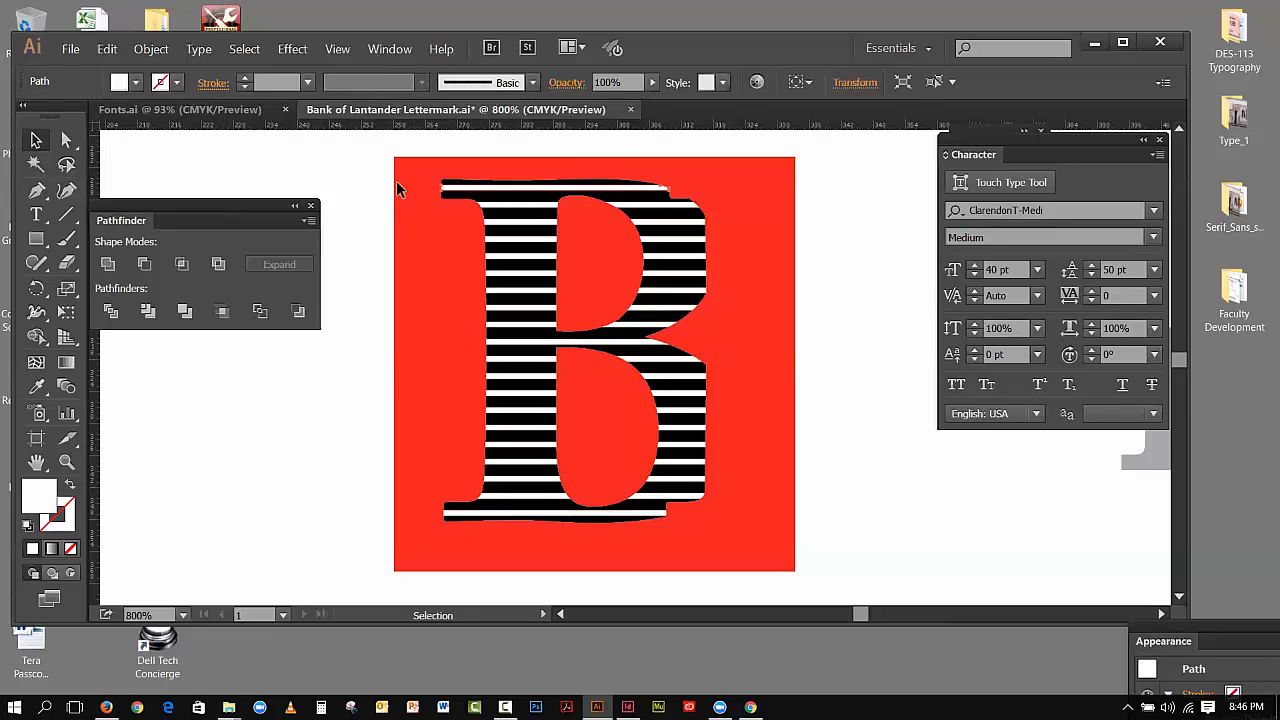
click(241, 49)
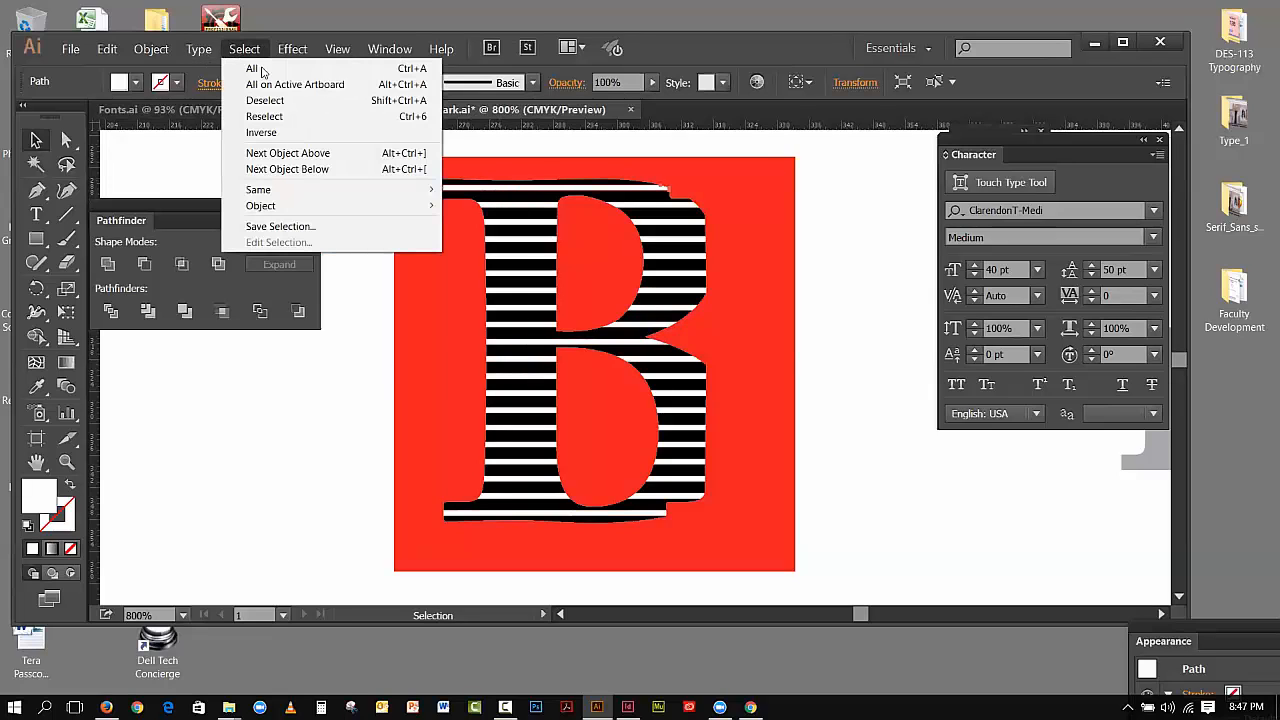
mouse_move(297, 190)
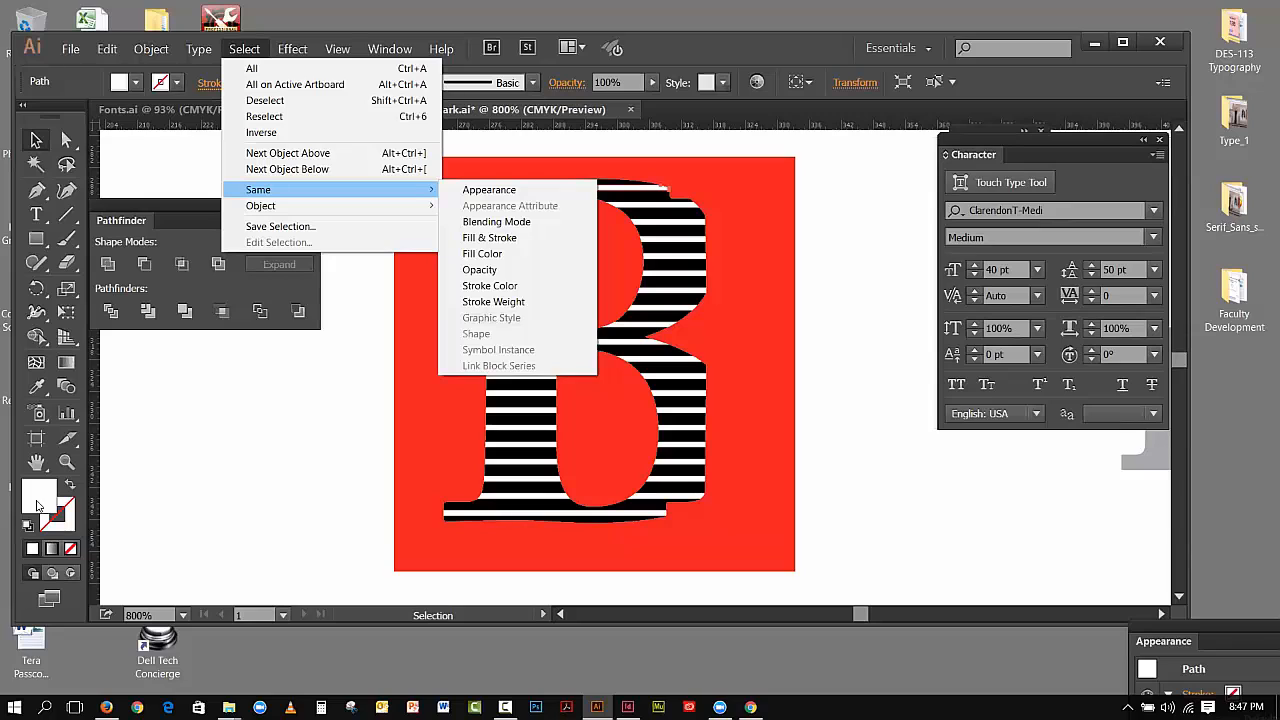
click(493, 258)
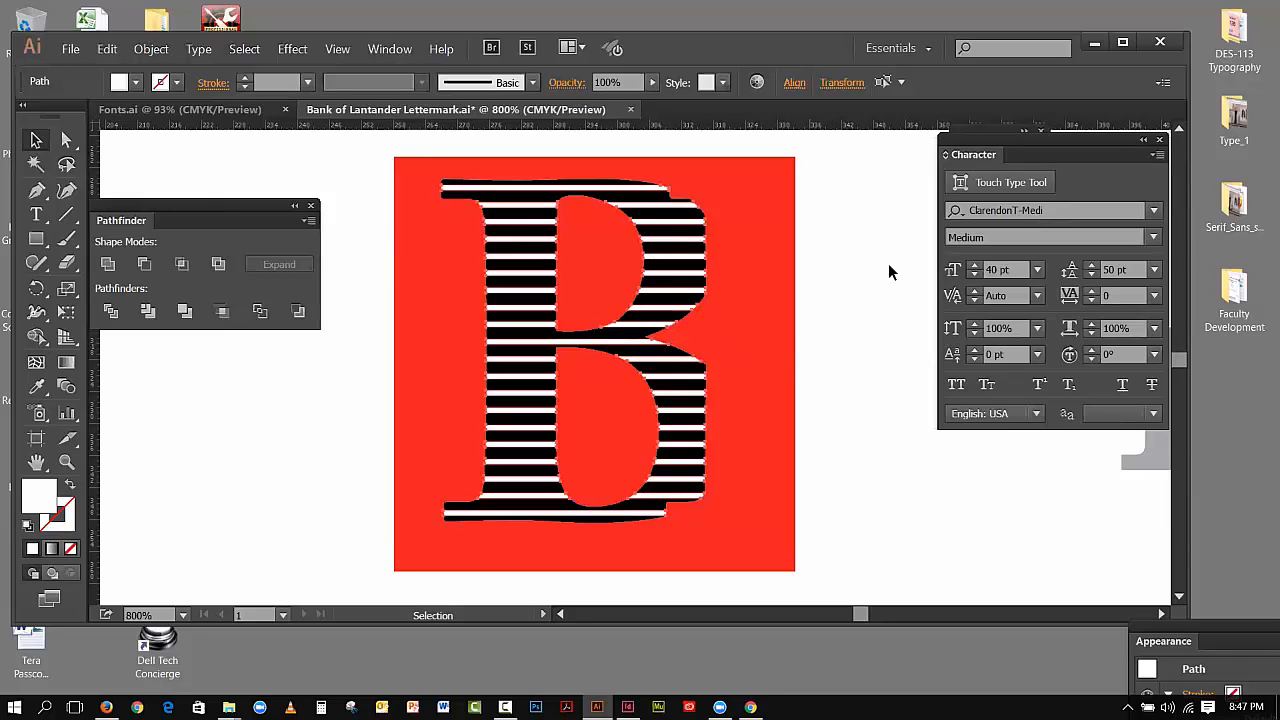
key(Delete)
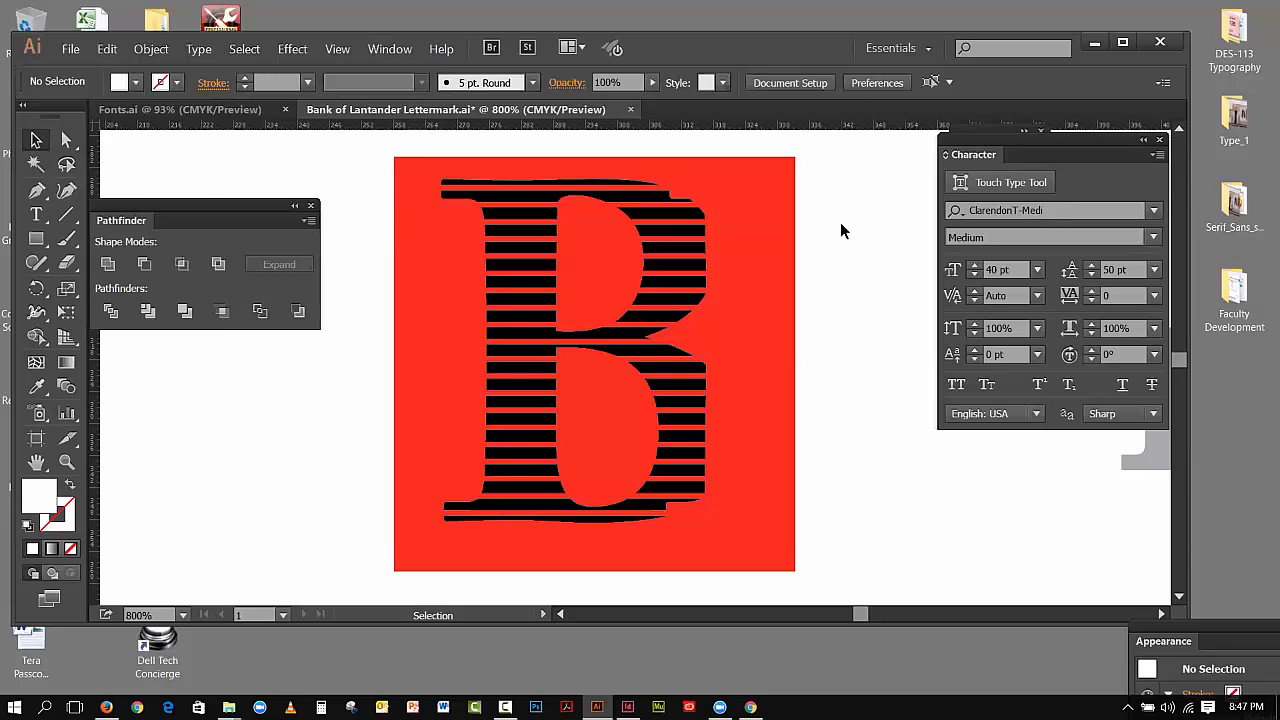
Unlock all locked objects, deselect them, and delete the red square behind the striped B
click(337, 49)
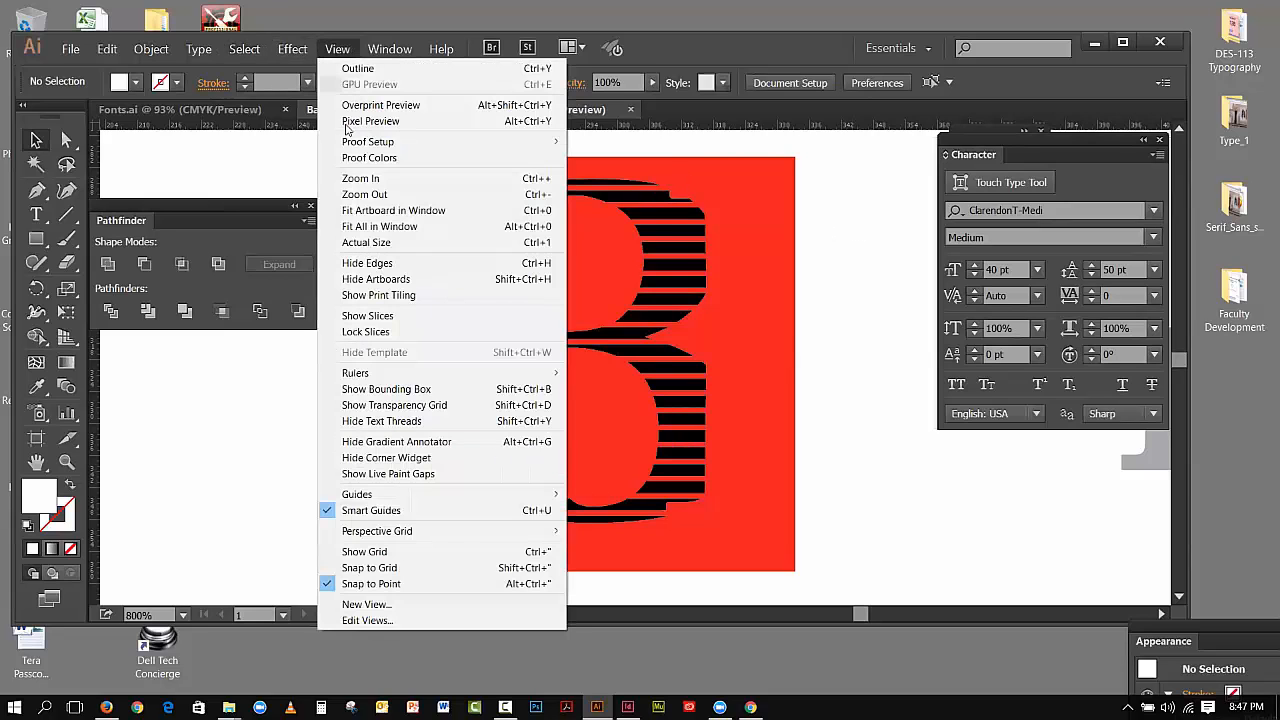
click(360, 209)
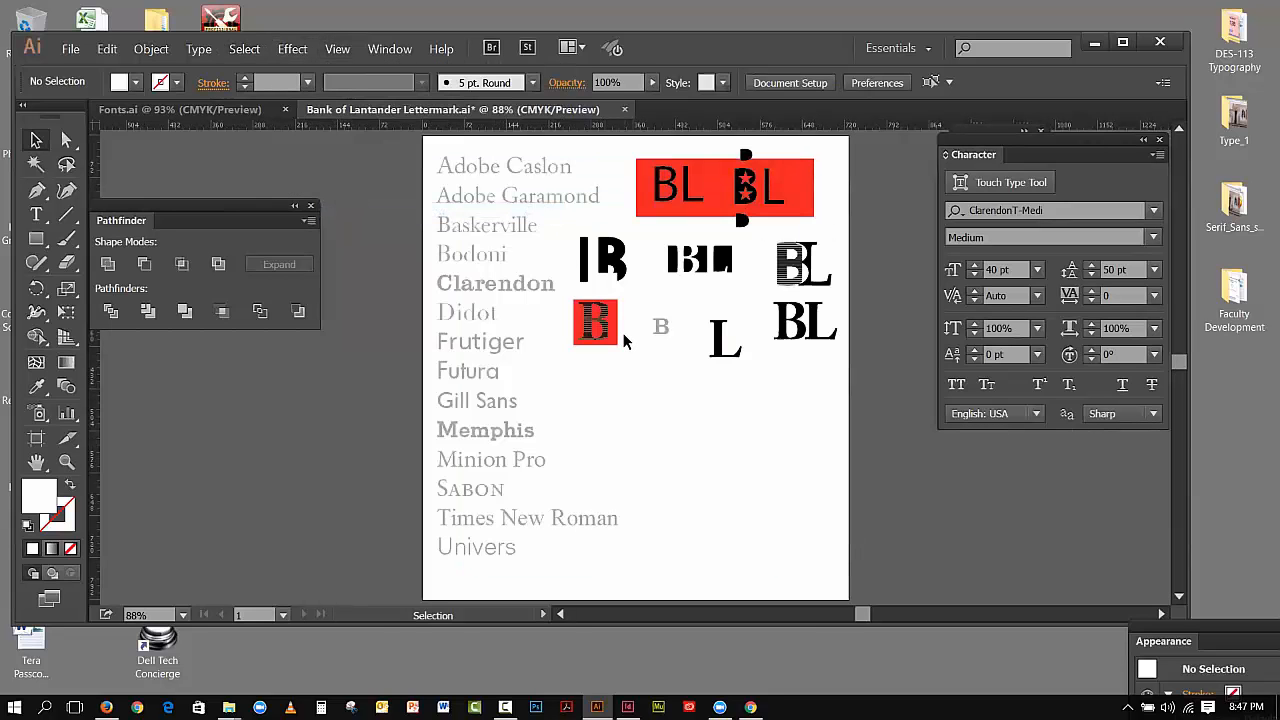
click(151, 49)
click(175, 152)
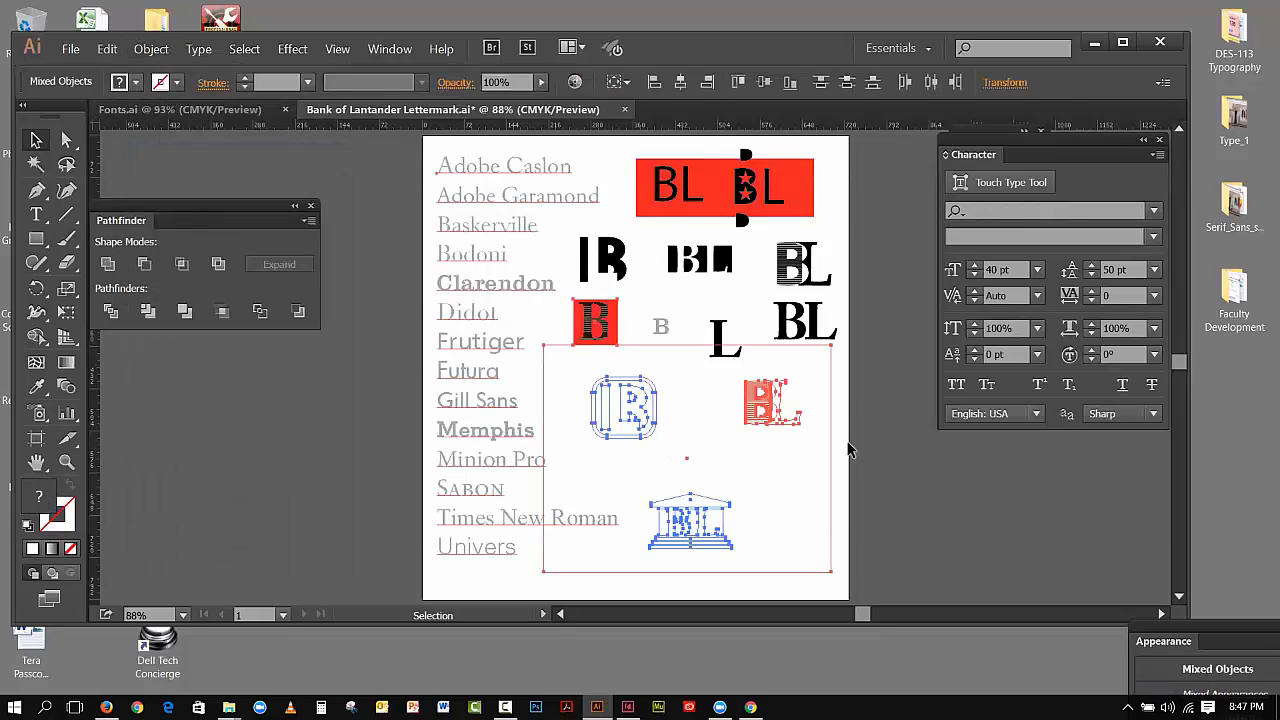
key(Delete)
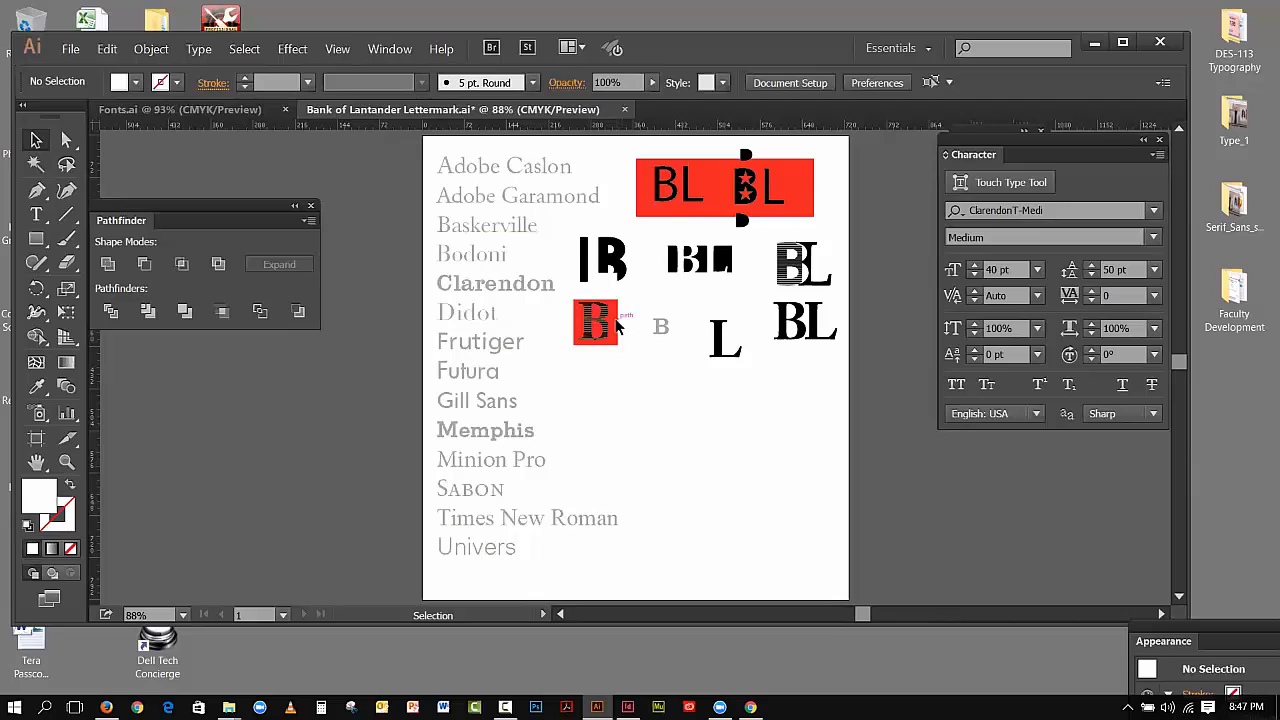
click(616, 325)
key(Delete)
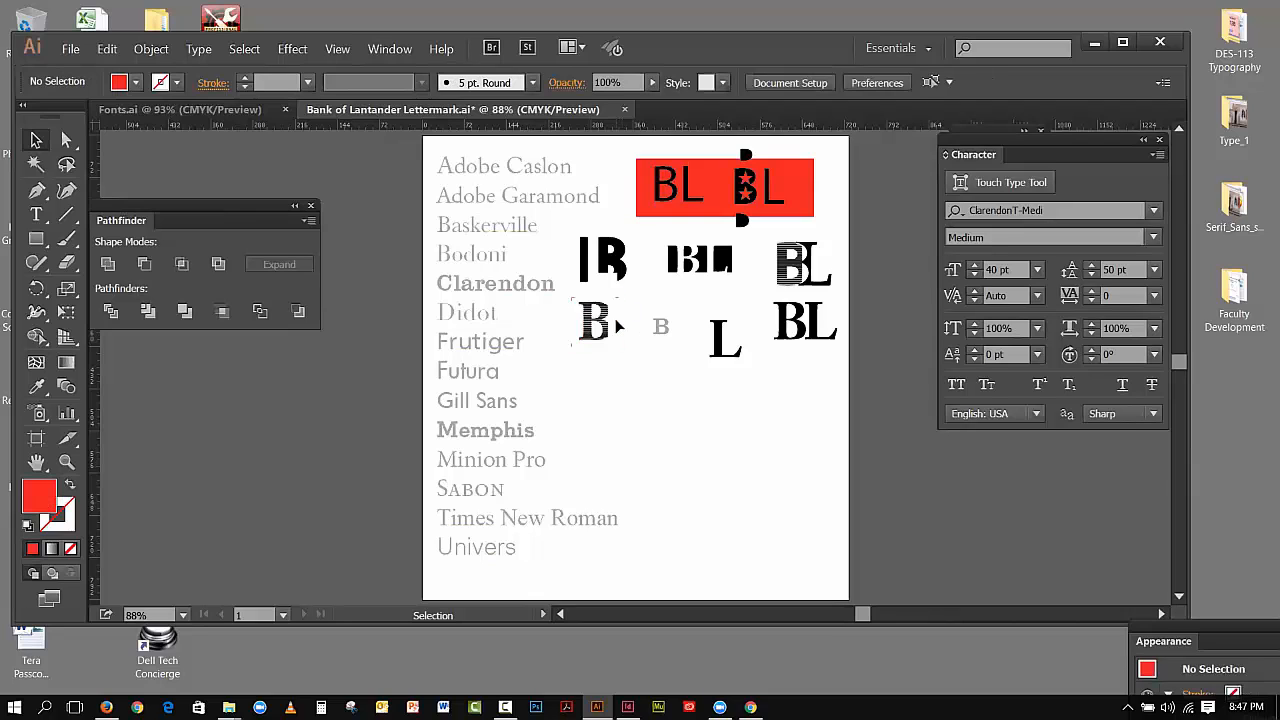
Show all hidden objects to bring back the L beside the striped B, and clear the selection
click(152, 49)
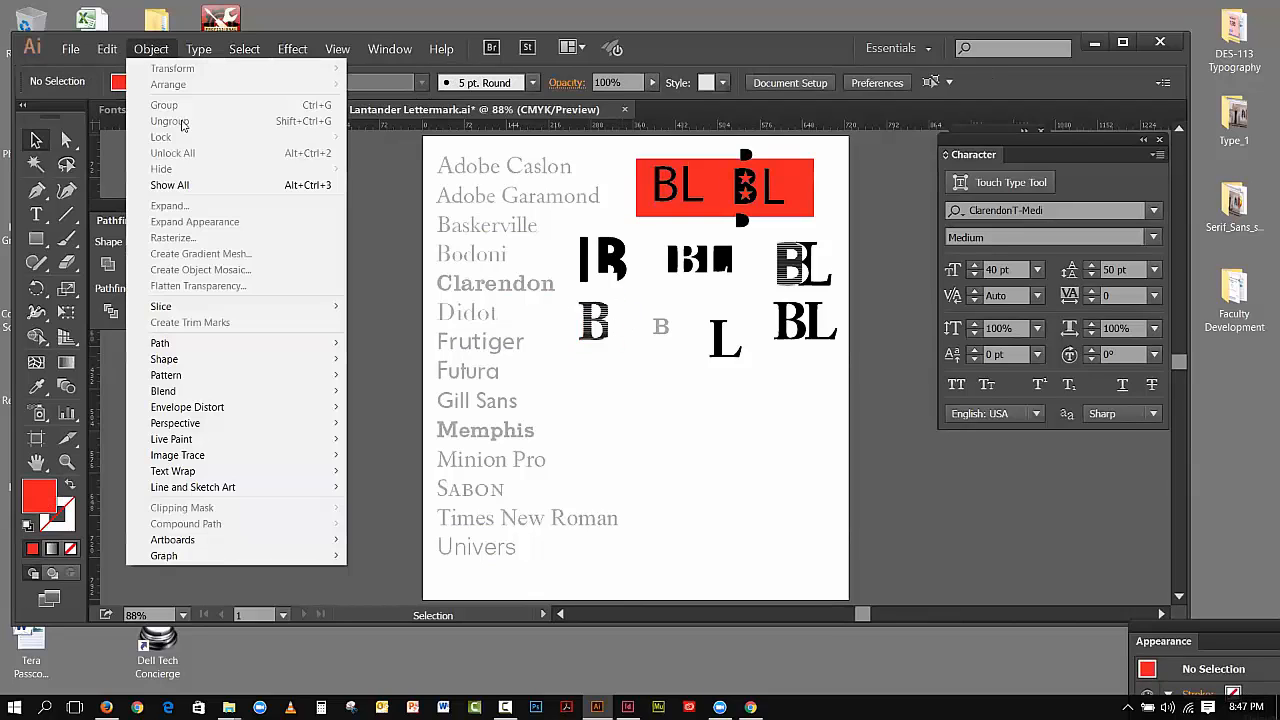
click(214, 184)
click(66, 461)
click(601, 334)
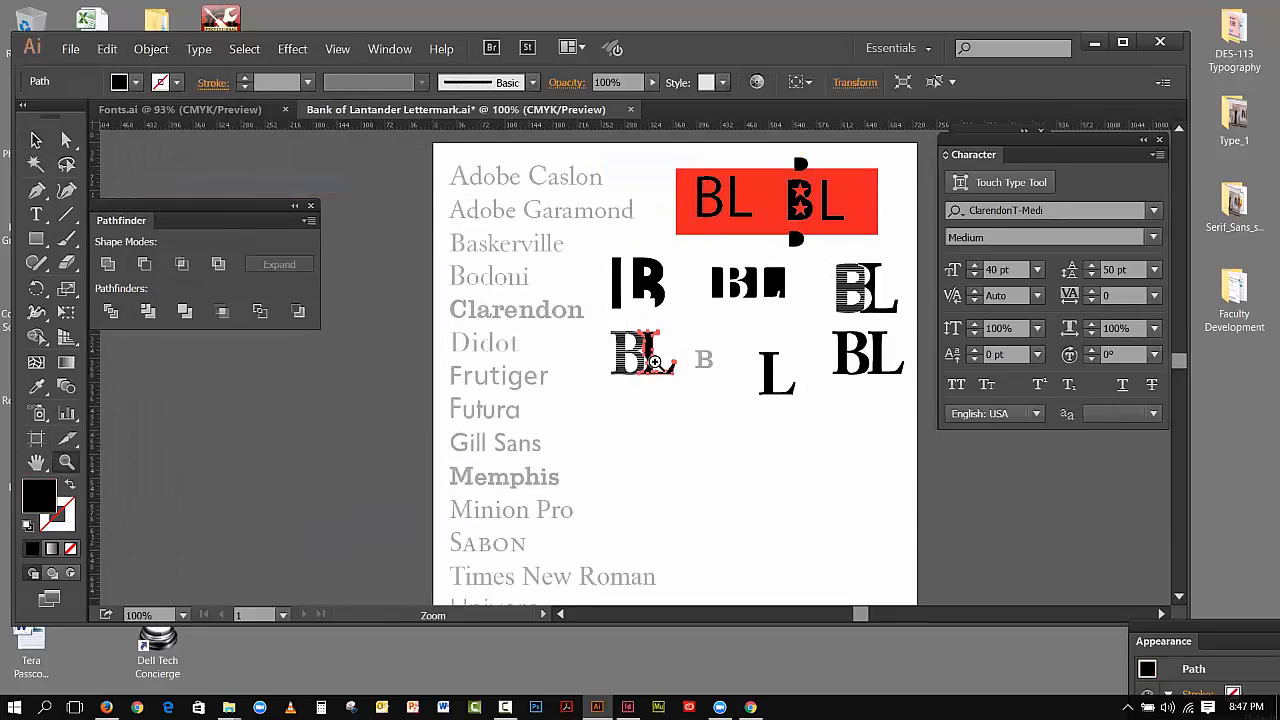
click(605, 338)
click(620, 350)
click(637, 363)
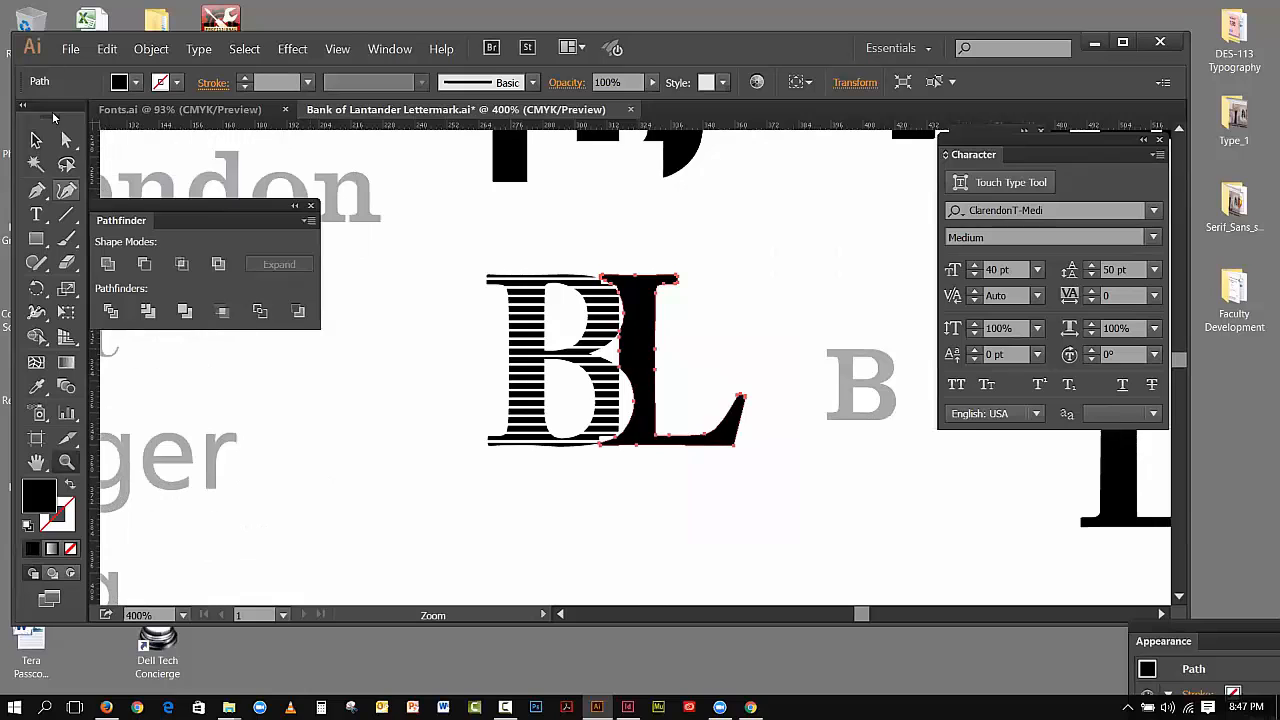
click(36, 140)
click(529, 232)
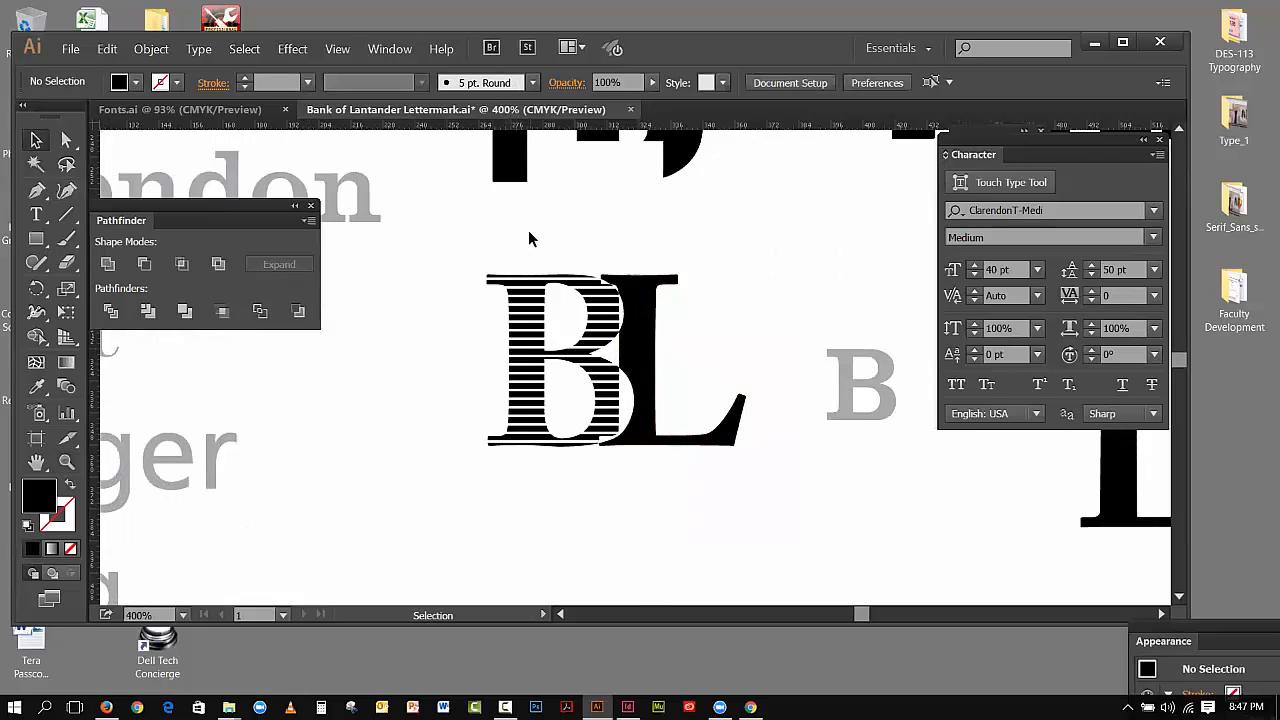